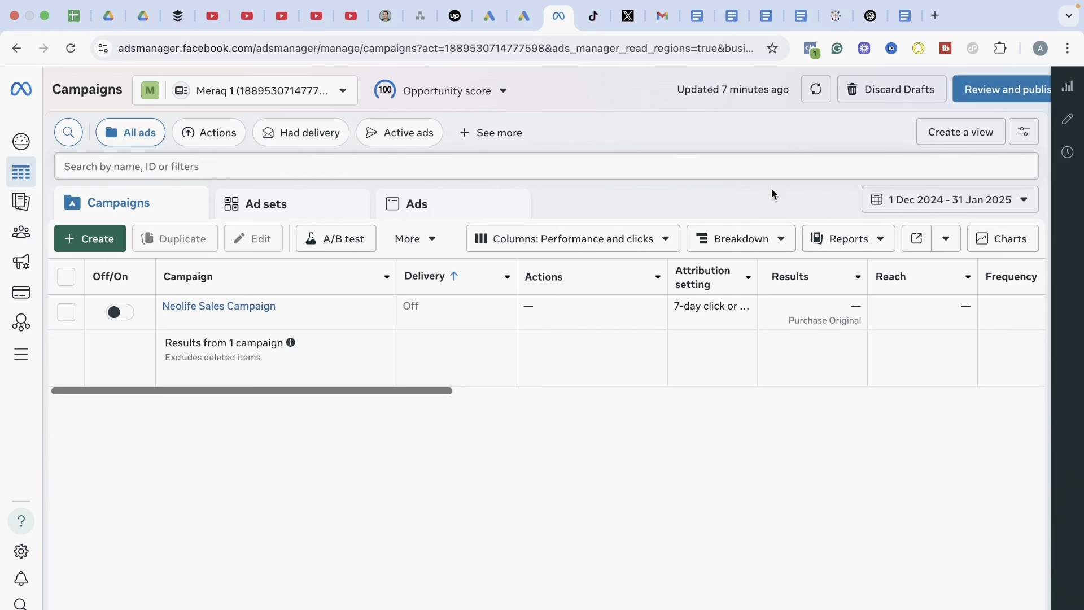
Create a new auction campaign with the Sales objective, dismiss the setup notice, and name it Neolife Sales Campaign 2
mouse_move(1008, 3)
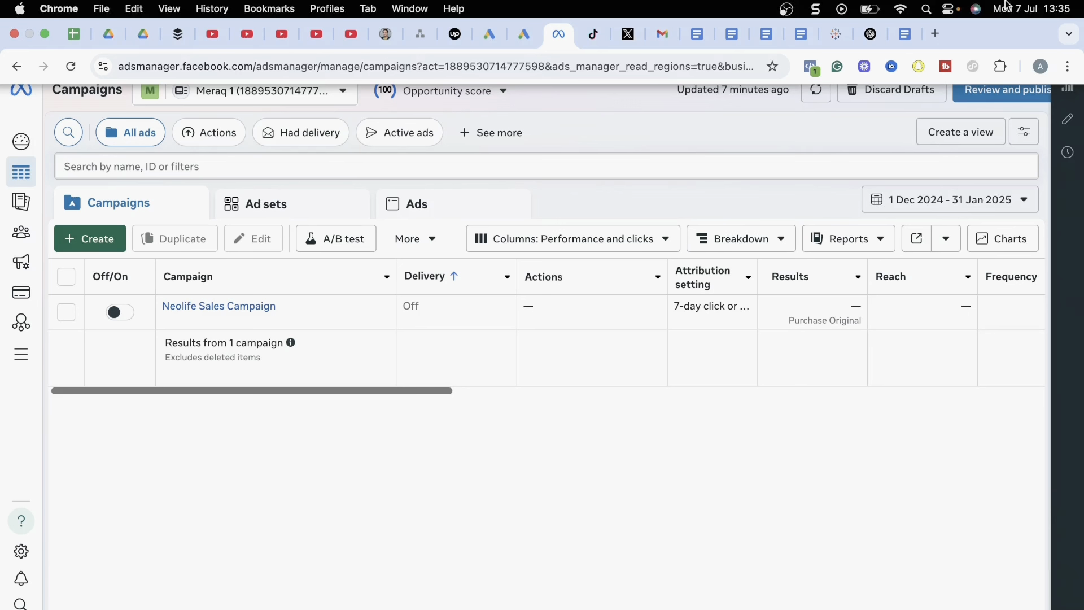
left_click(89, 243)
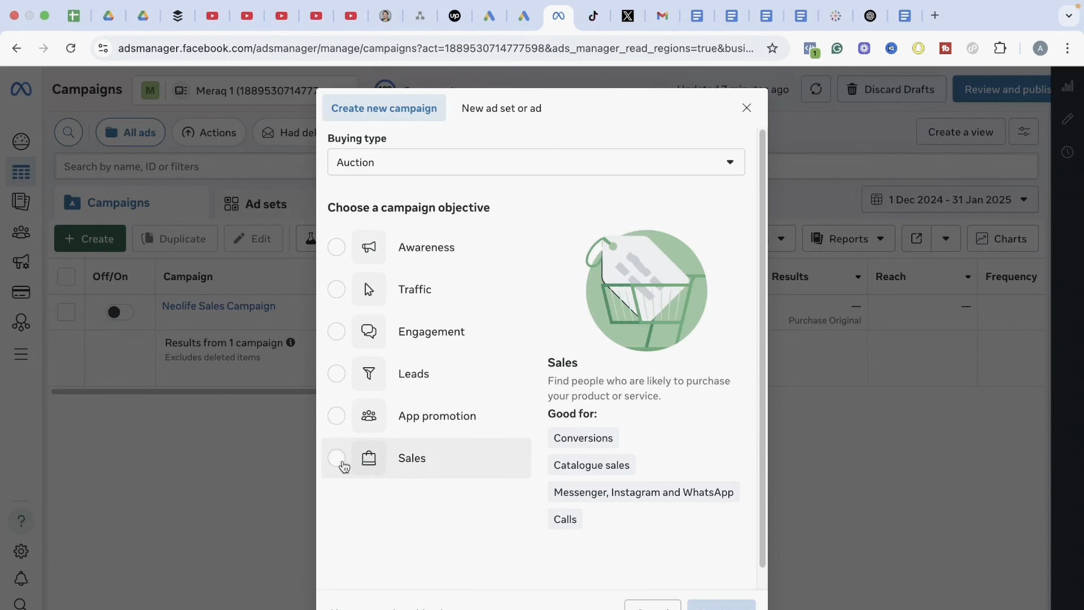
left_click(342, 464)
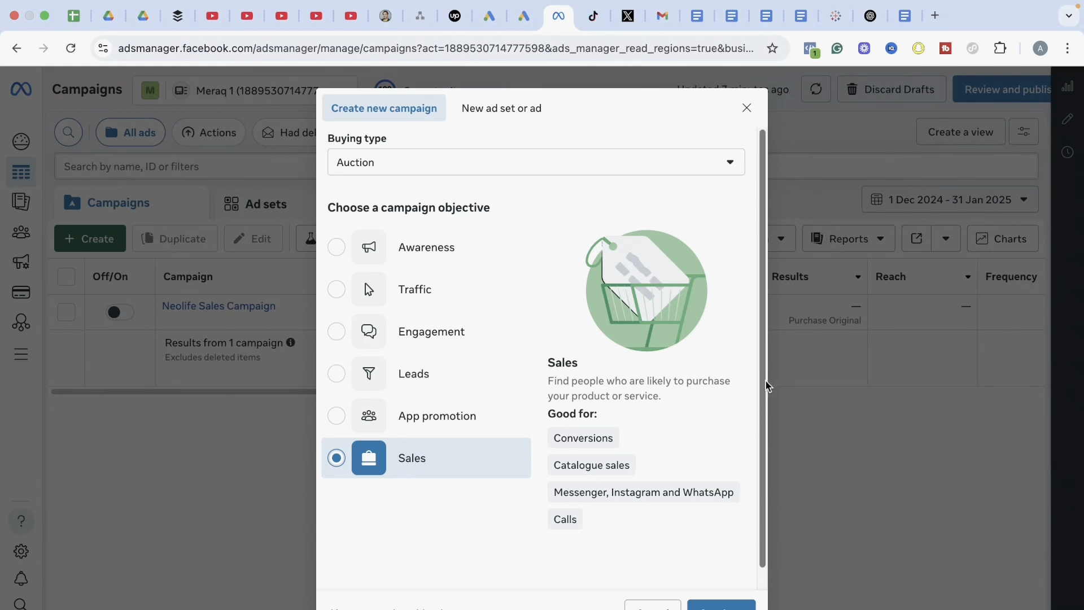
scroll(766, 407, "down", 1)
left_click(731, 597)
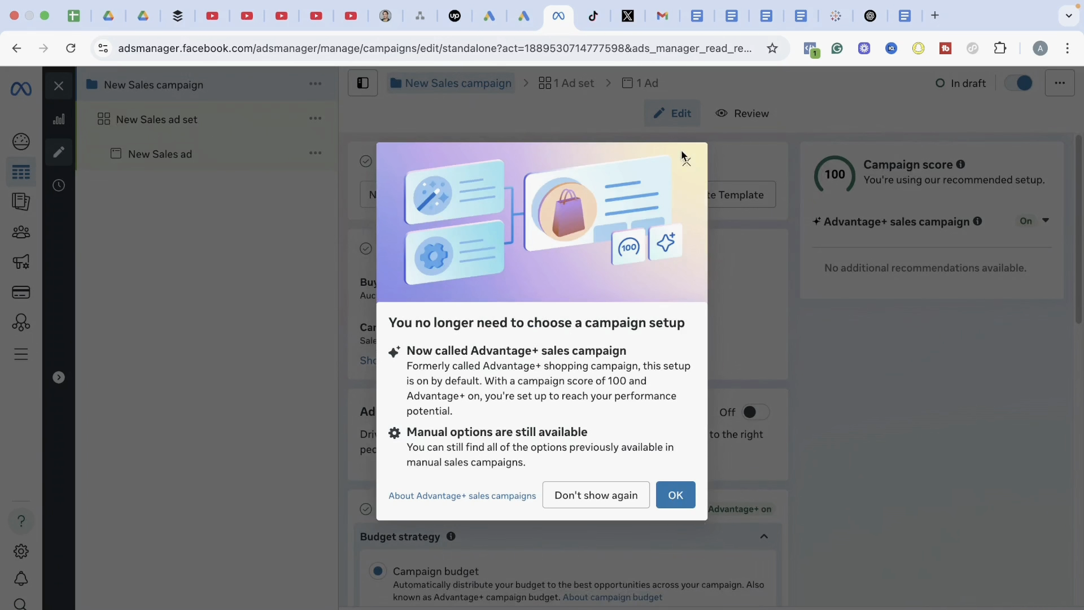
left_click(687, 162)
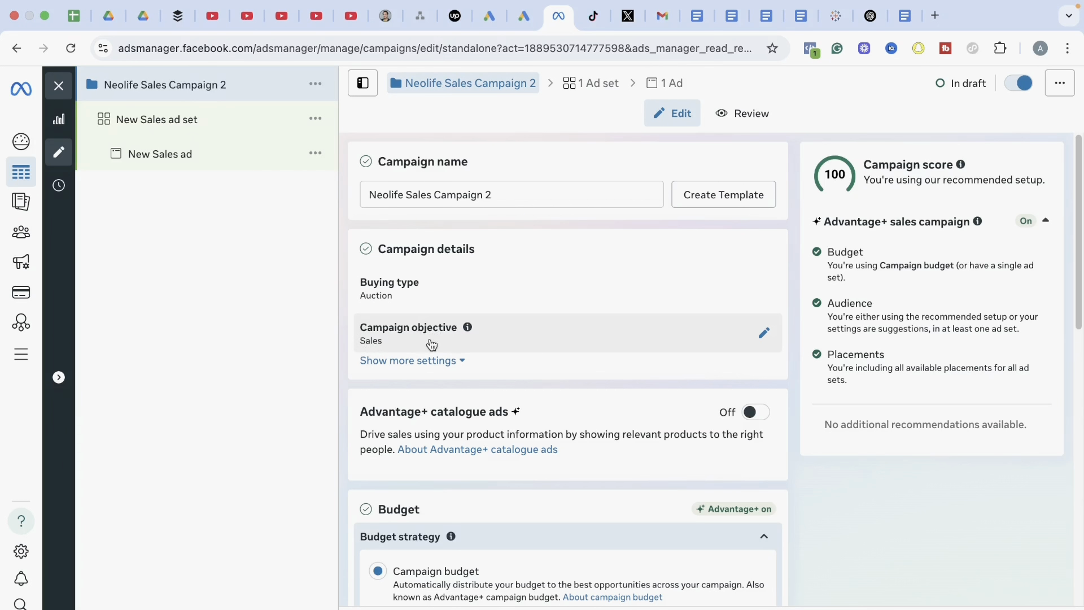
Review the campaign's budget strategy, A/B test, audience segment reporting and special ad category settings
left_click_drag(1078, 245, 1077, 360)
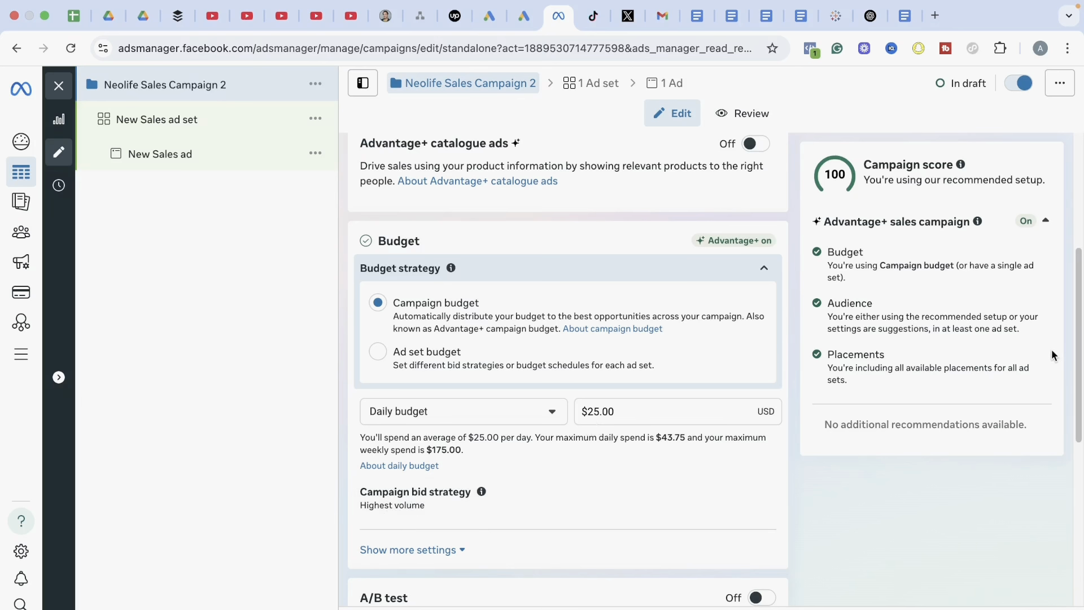
scroll(1078, 356, "down", 1)
left_click_drag(1078, 357, 1068, 489)
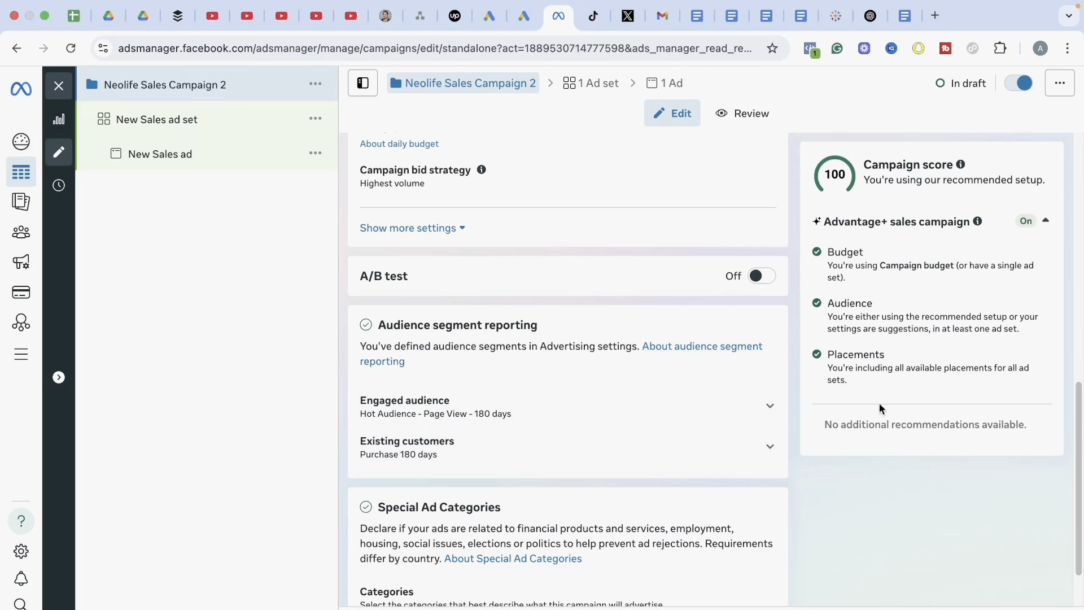
scroll(458, 440, "down", 2)
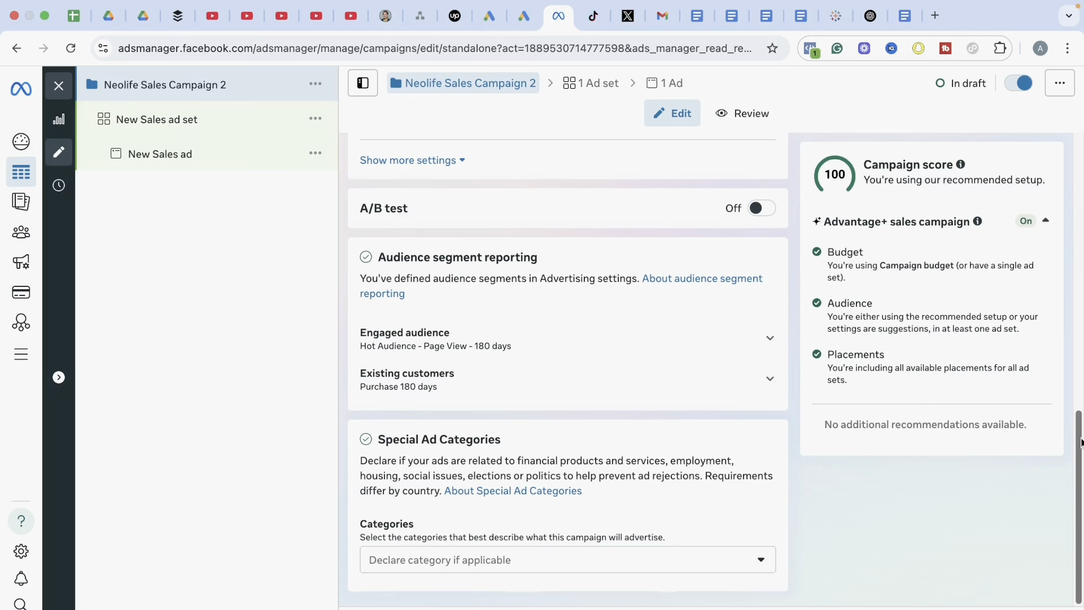
left_click_drag(1081, 442, 1081, 215)
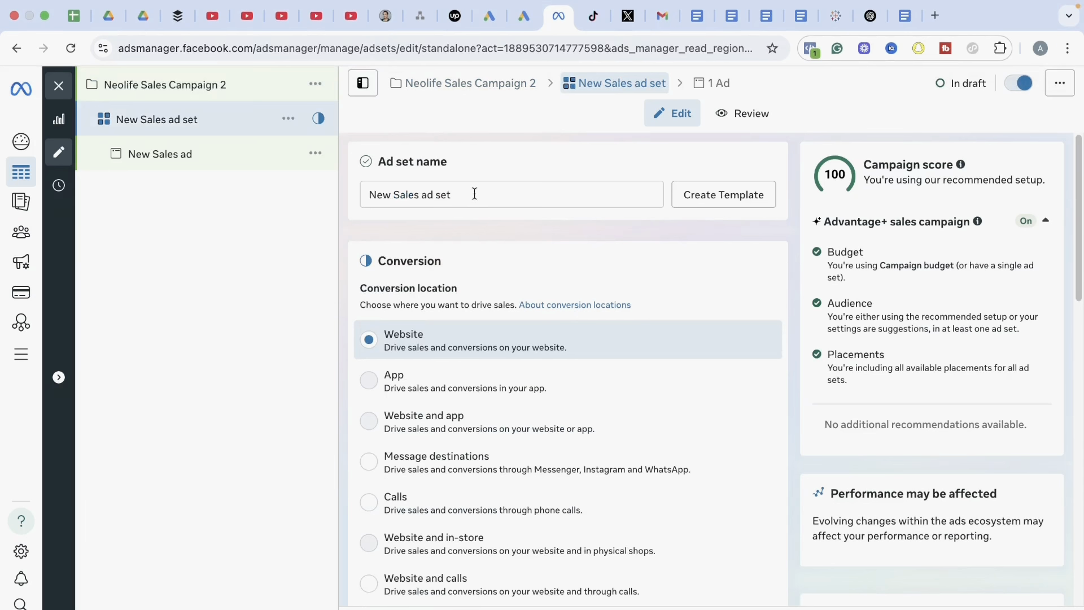
Rename the ad set to "neolife sales campaign 2" and keep its performance goal on Maximise number of conversions
left_click(476, 194)
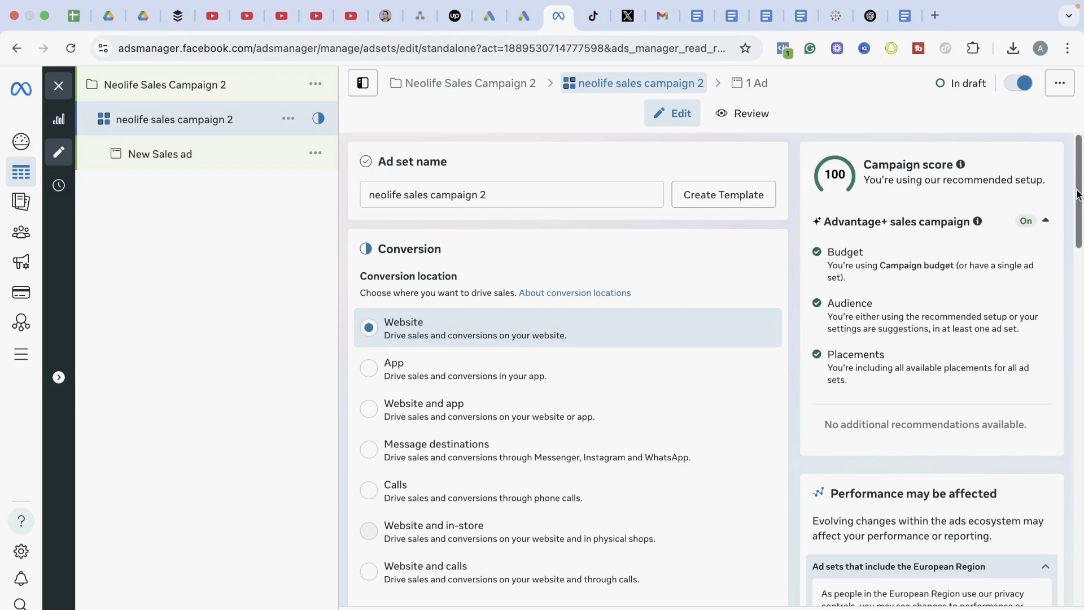
left_click_drag(1078, 195, 1077, 257)
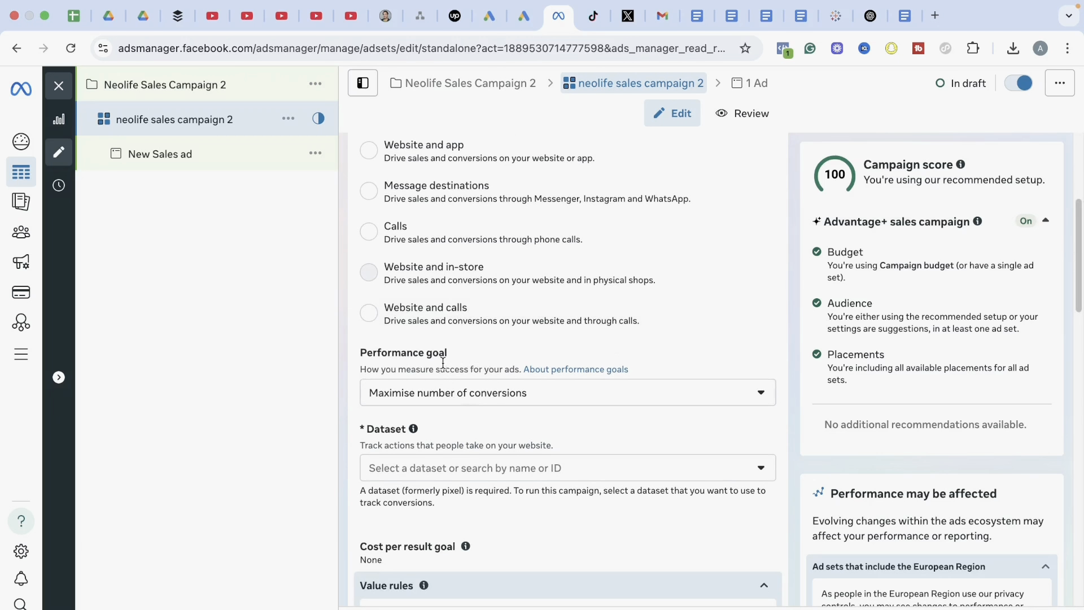
left_click(403, 398)
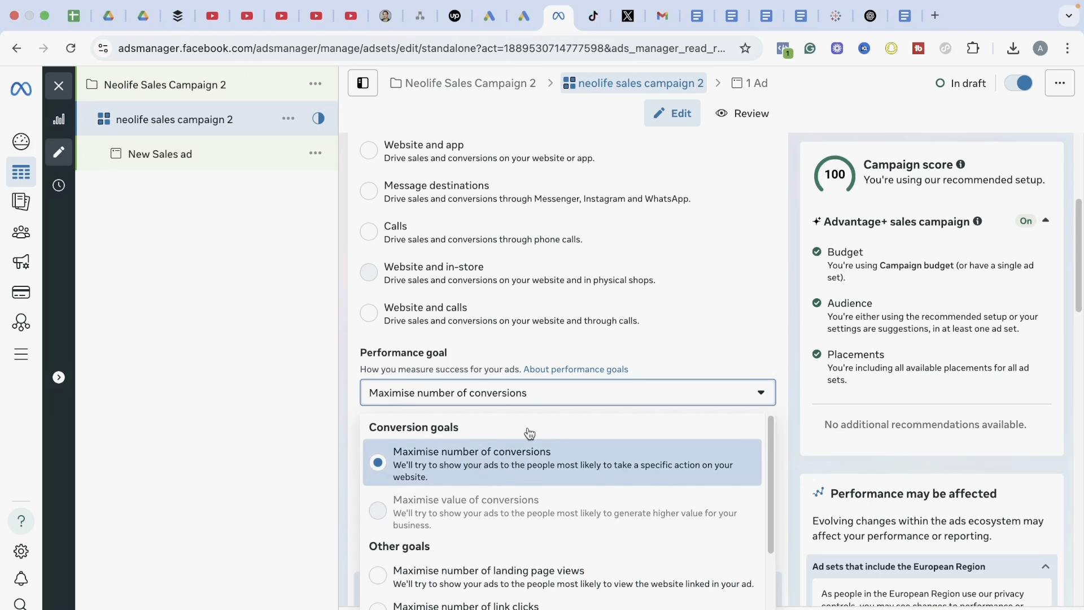
left_click(713, 337)
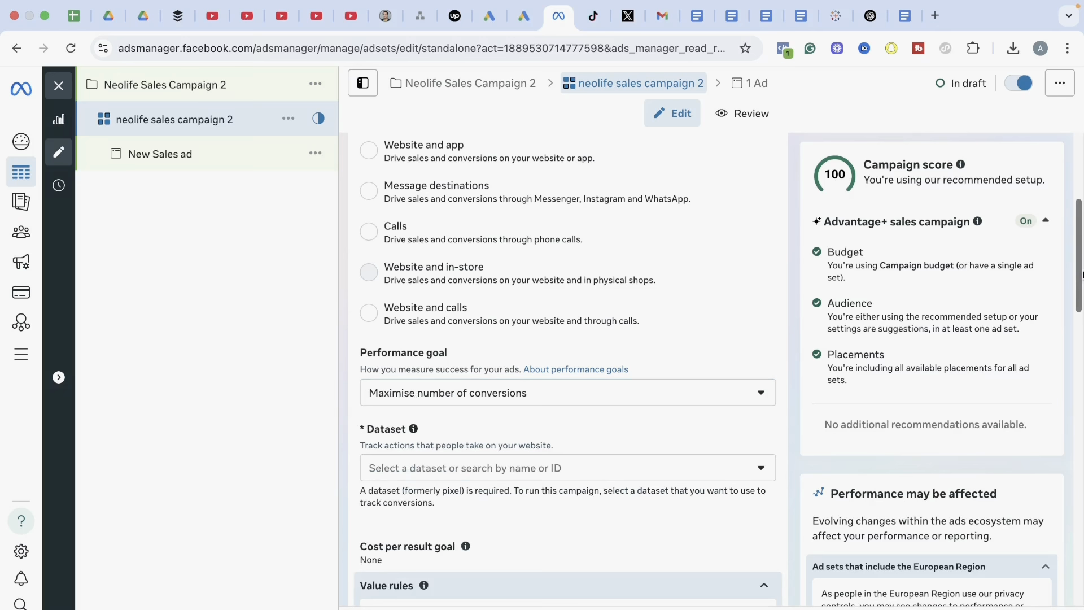
Select the Neolife dataset for the ad set and choose Purchase Original as its conversion event
scroll(1081, 275, "down", 3)
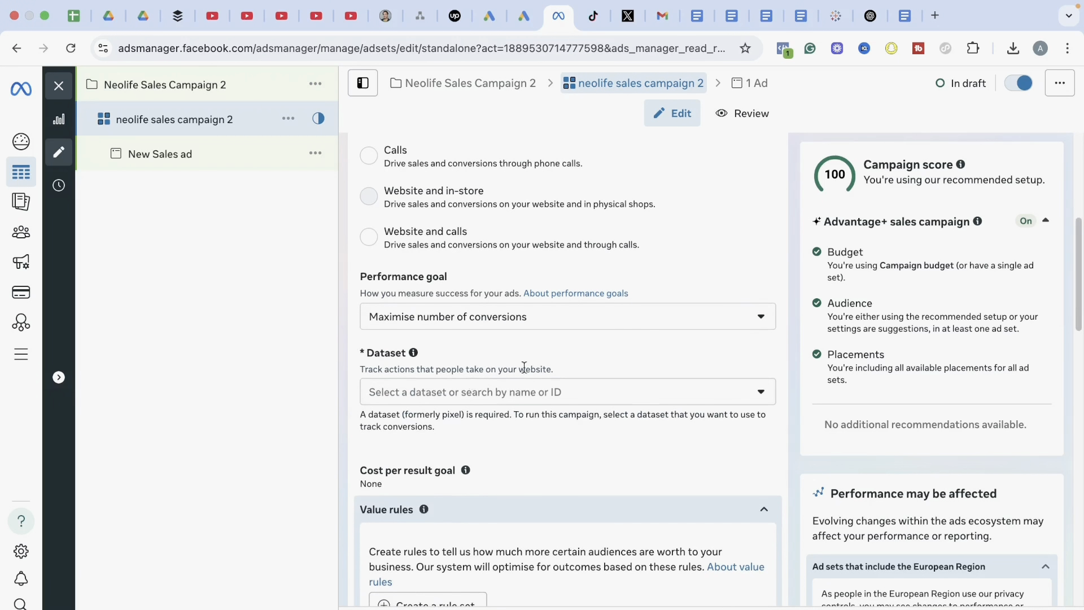
left_click(521, 396)
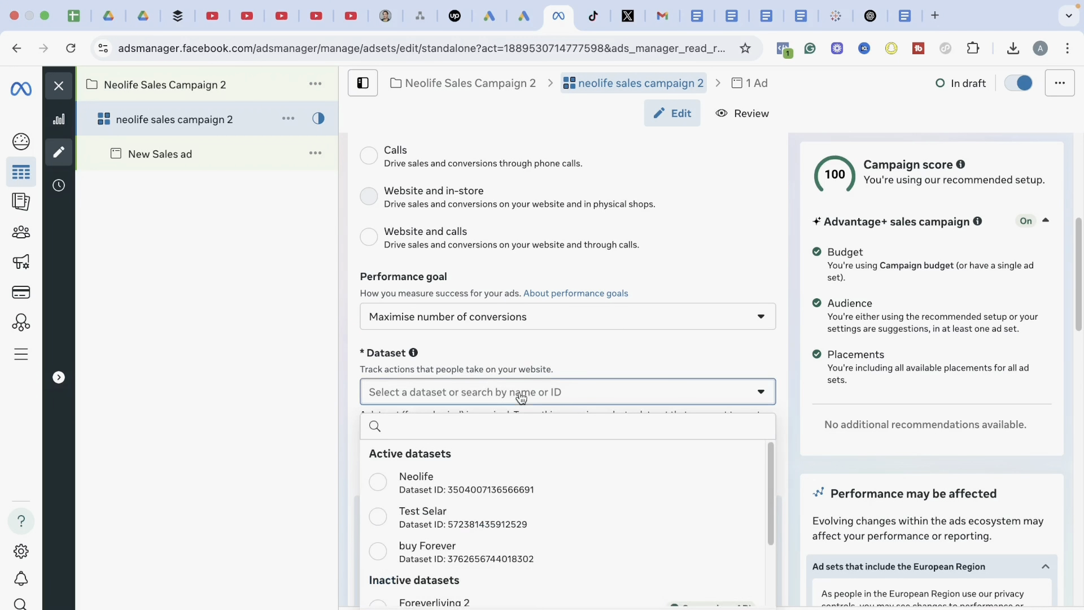
left_click(458, 483)
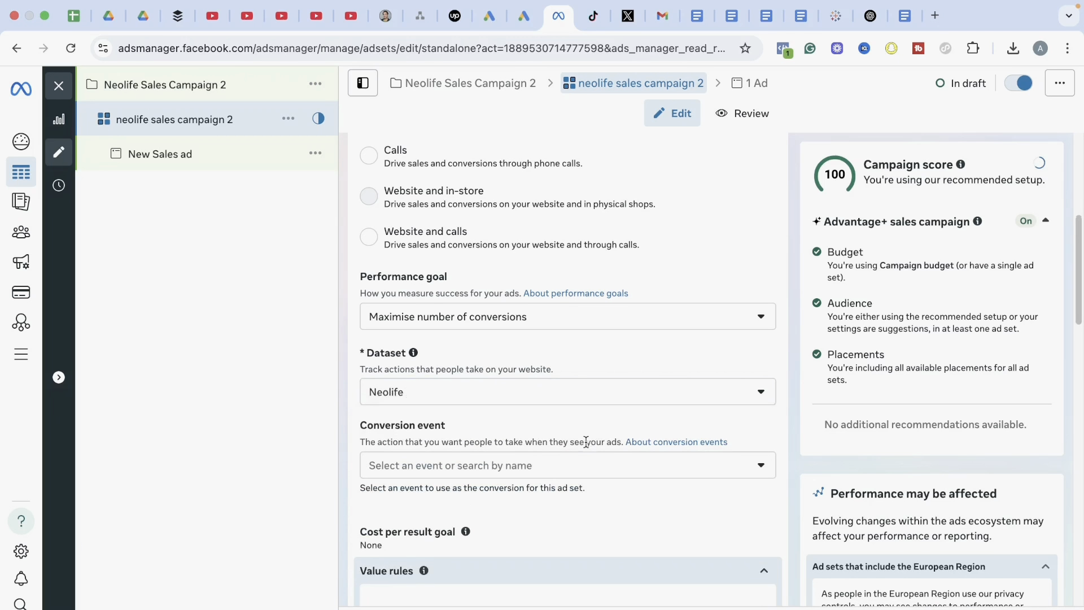
left_click_drag(1075, 309, 1075, 349)
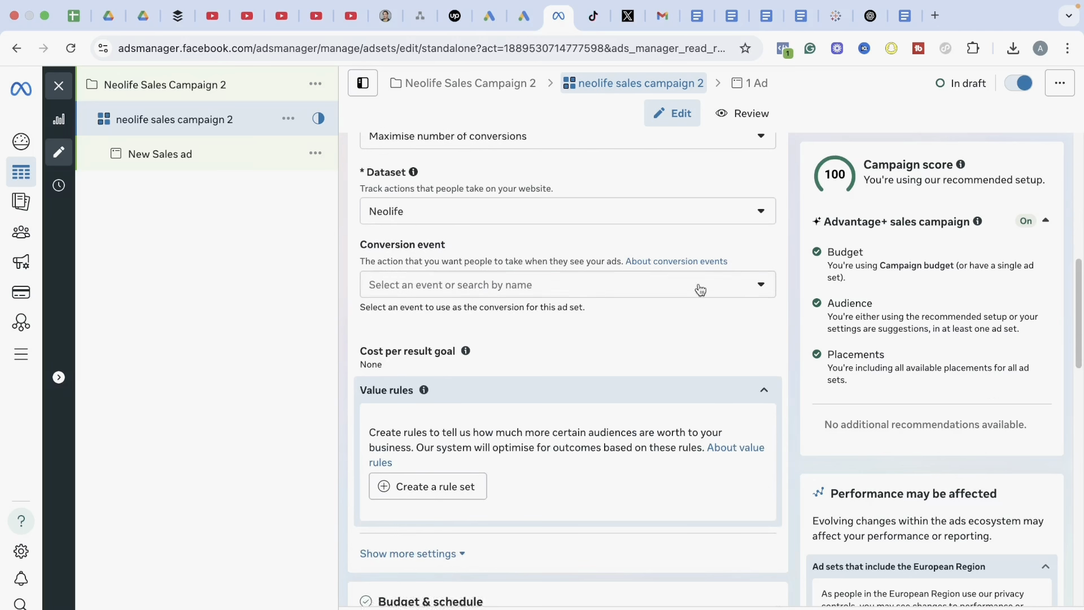
left_click(470, 294)
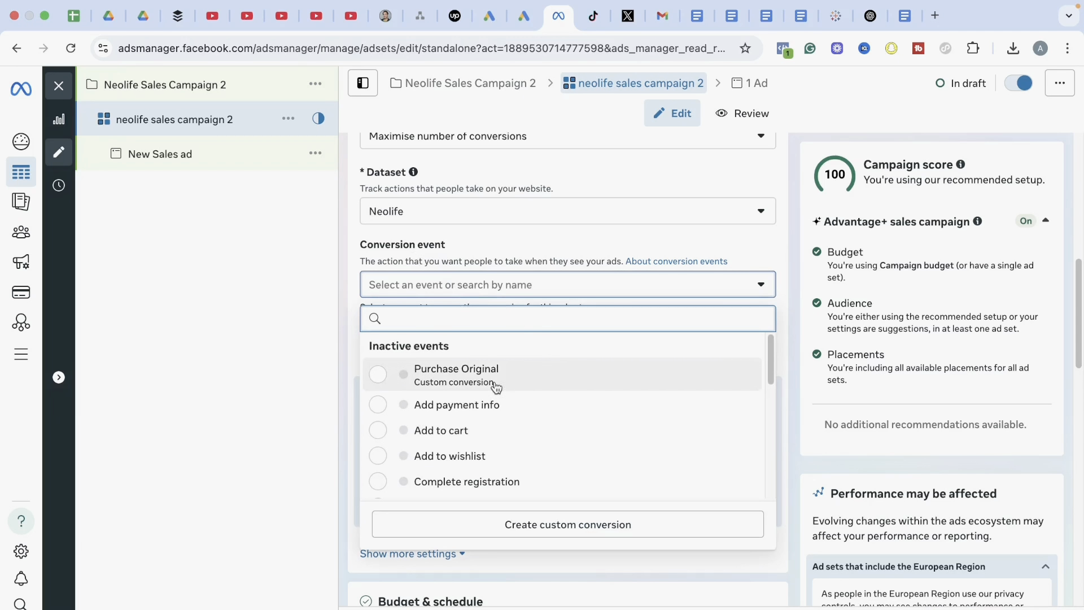
left_click(495, 387)
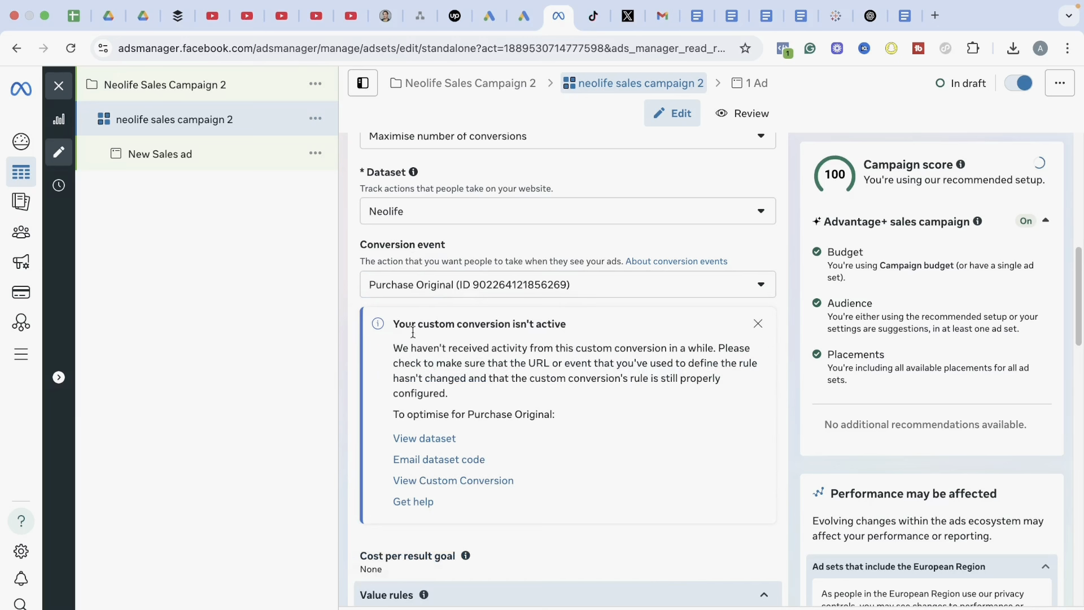
Review the ad set's budget and schedule, and expand the audience location settings to check the targeted country
left_click_drag(1081, 272, 1081, 402)
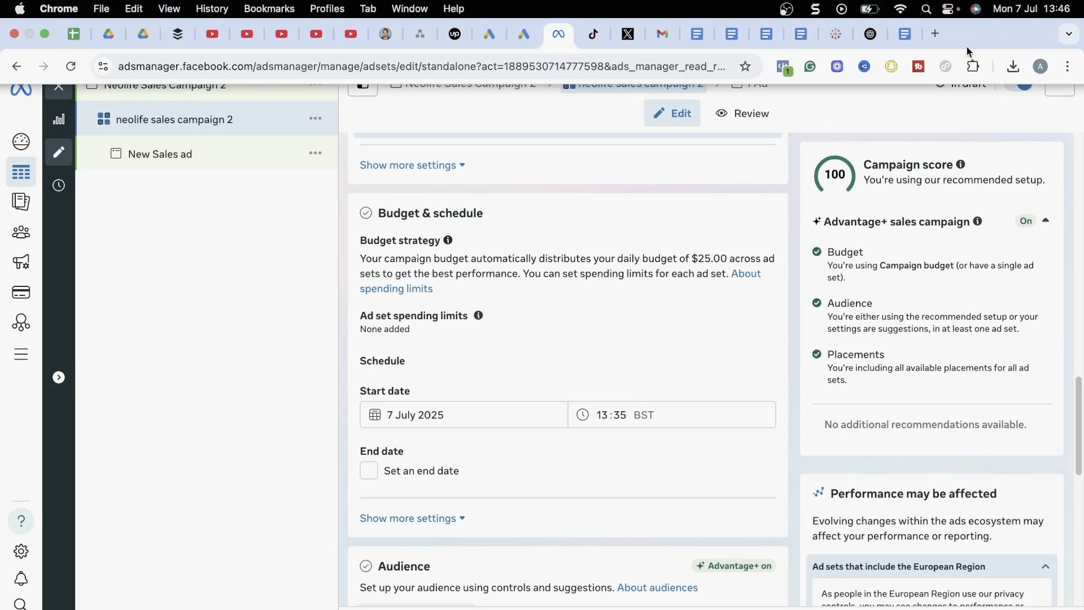
scroll(1063, 401, "down", 1)
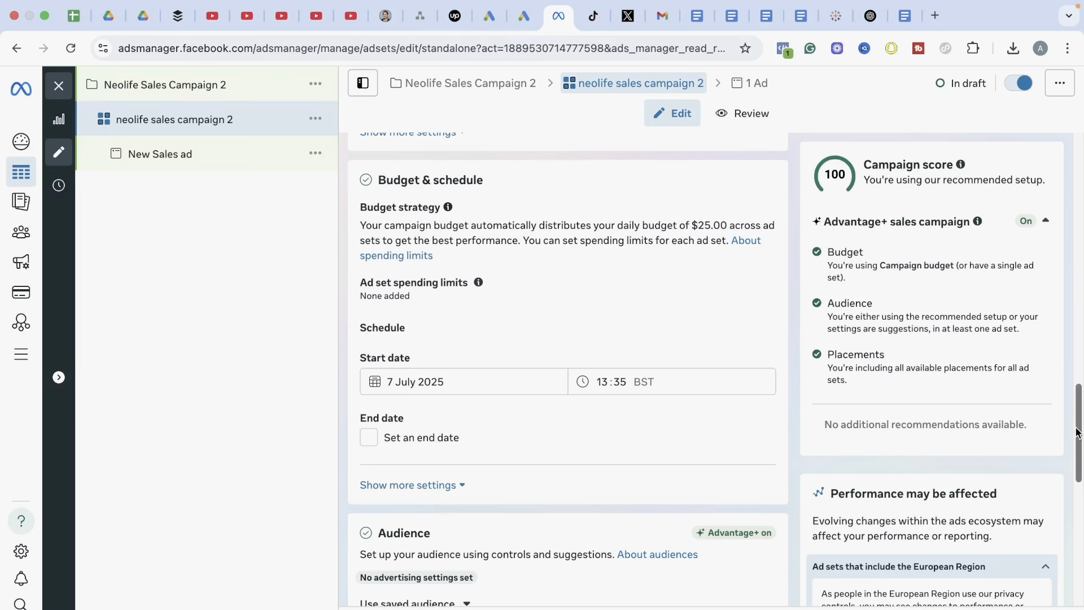
left_click_drag(1078, 434, 1078, 495)
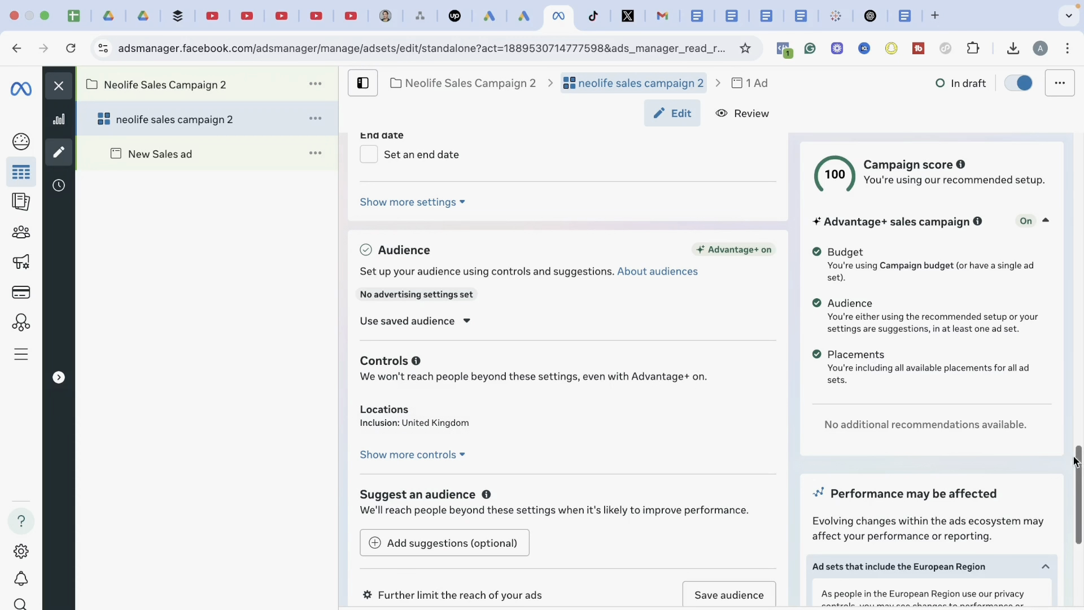
left_click_drag(1079, 464, 1079, 476)
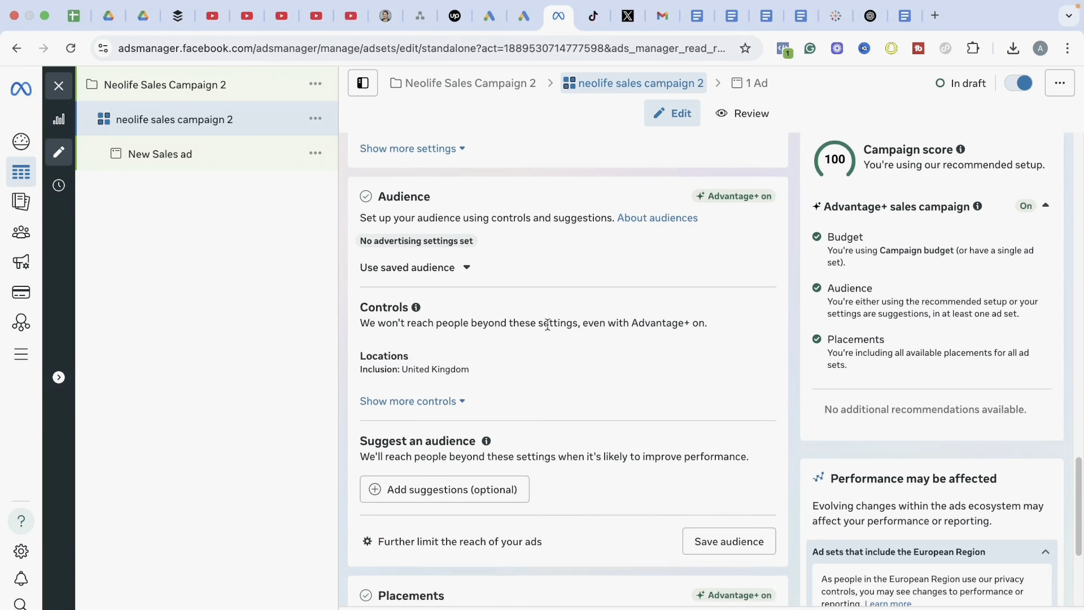
left_click(763, 363)
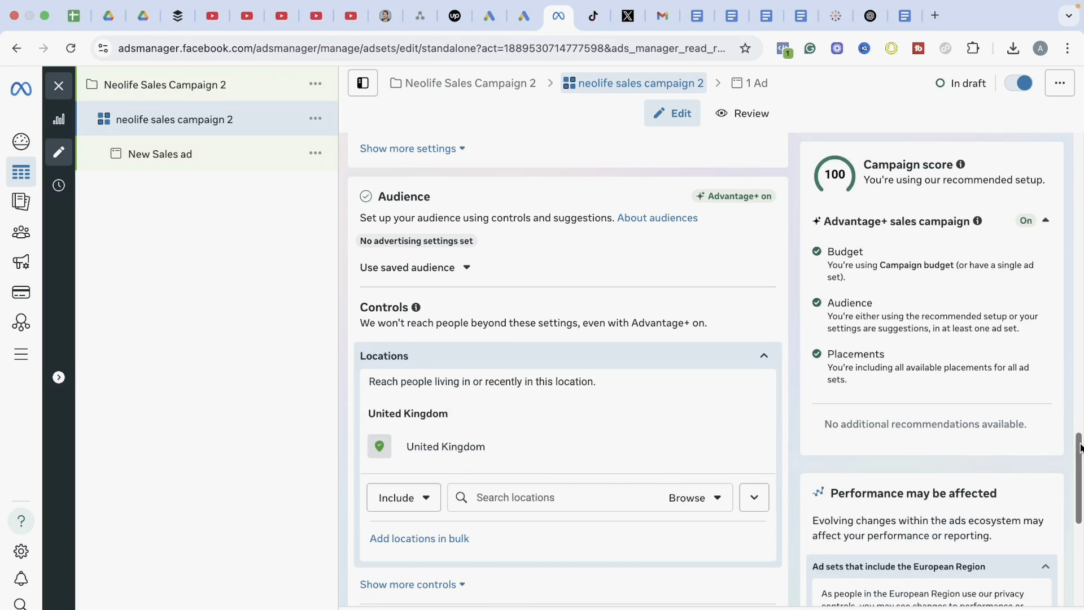
left_click_drag(1079, 446, 1079, 483)
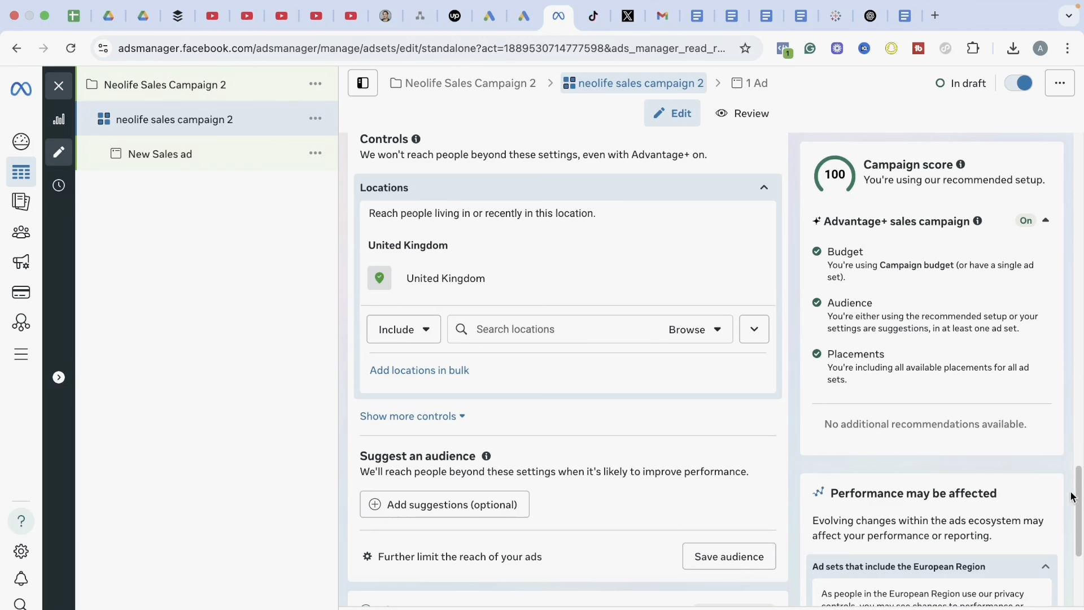
left_click_drag(1078, 498, 1079, 479)
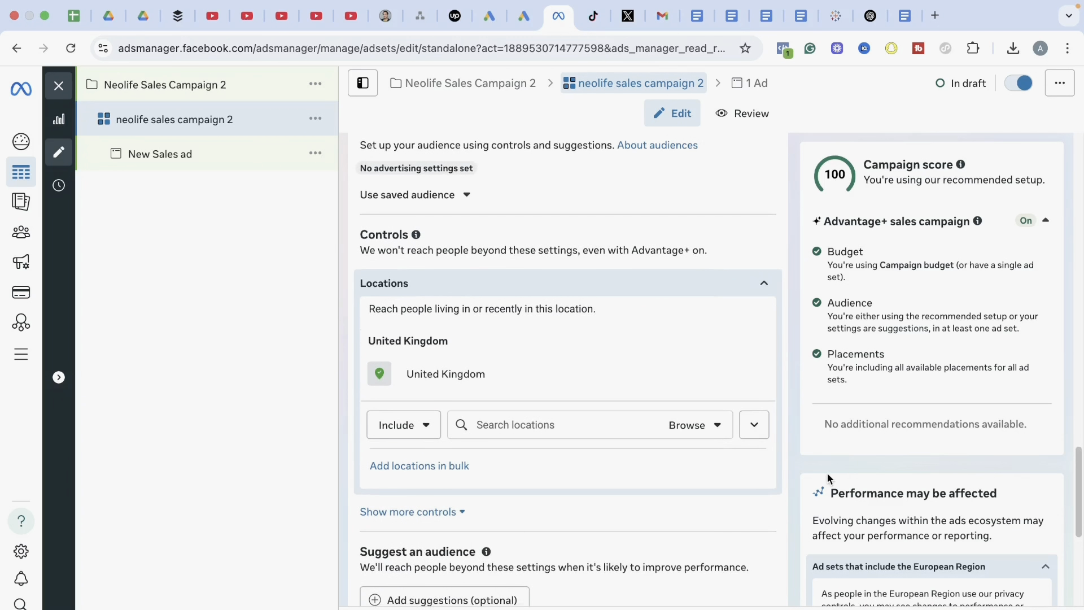
Reveal the additional audience controls and set the minimum age to 25
left_click(426, 514)
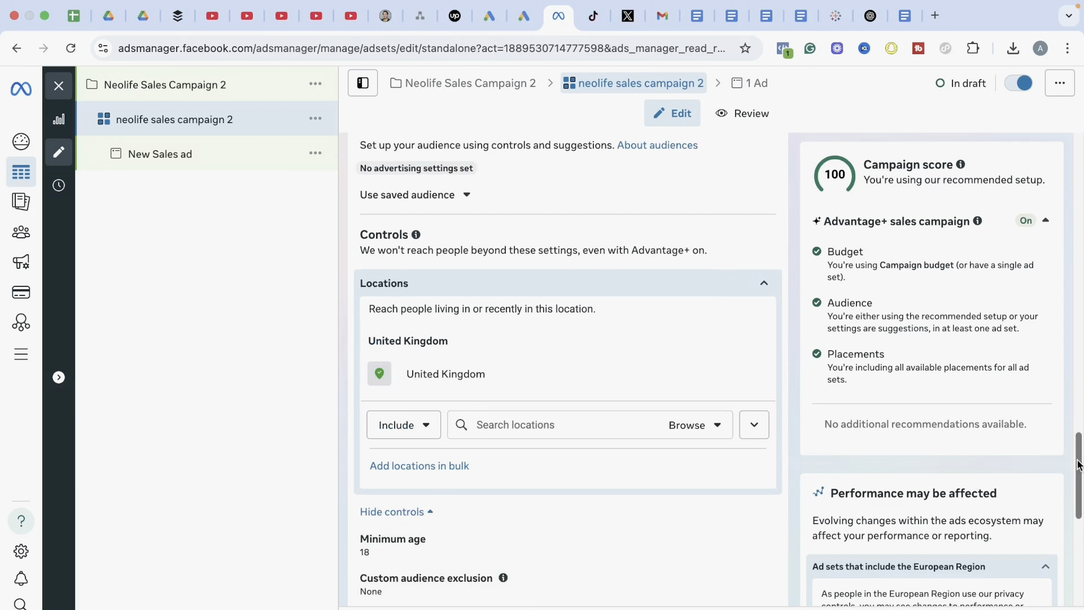
left_click_drag(1075, 465, 1075, 492)
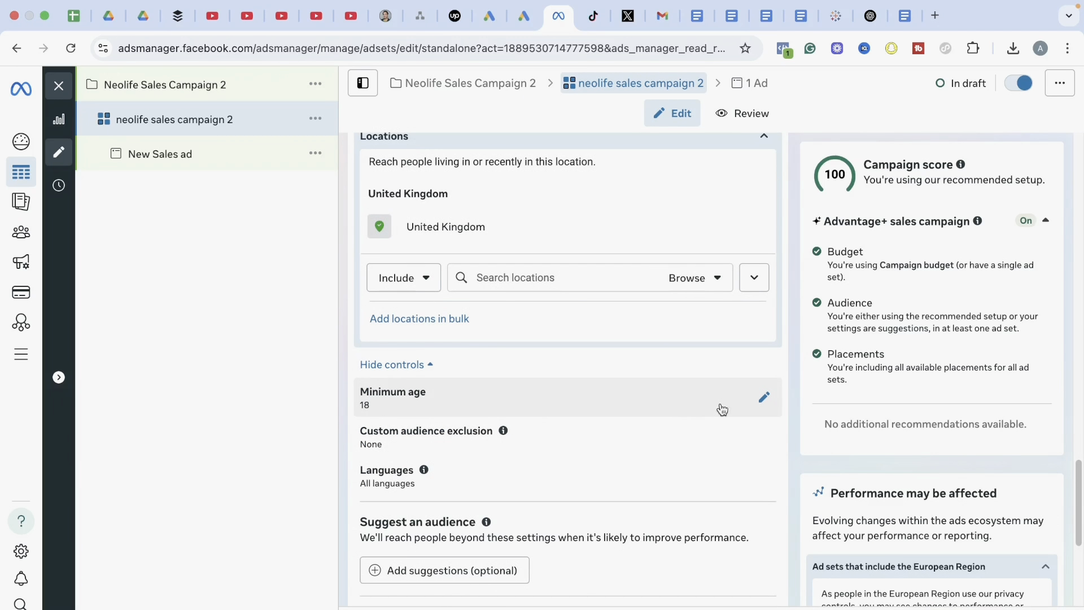
left_click(764, 398)
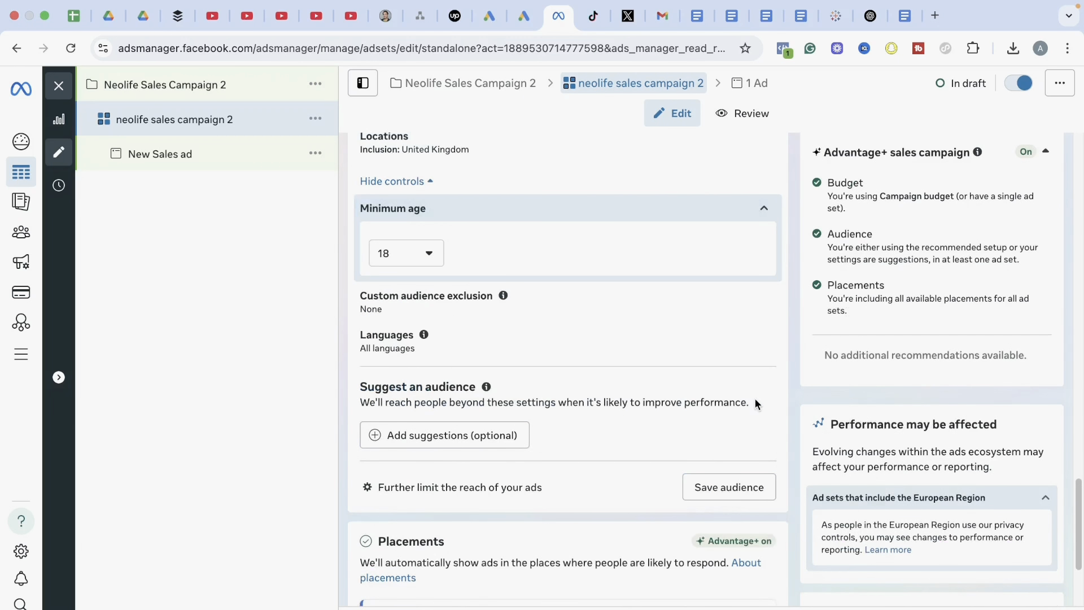
left_click(417, 252)
left_click(418, 468)
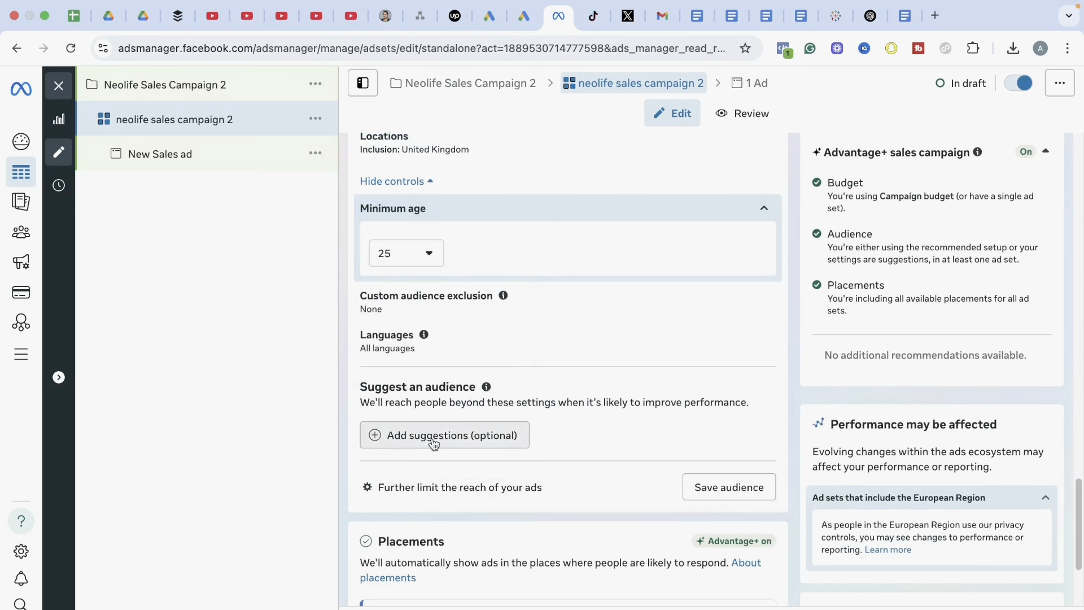
Add an audience suggestion and set its suggested age range to 30–50
left_click(405, 441)
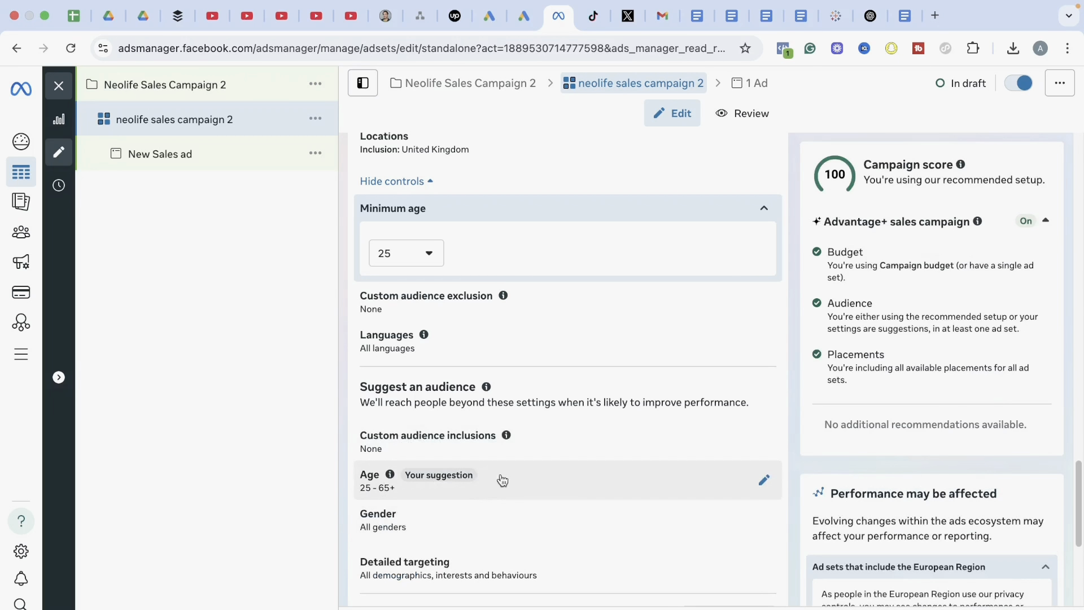
left_click(761, 481)
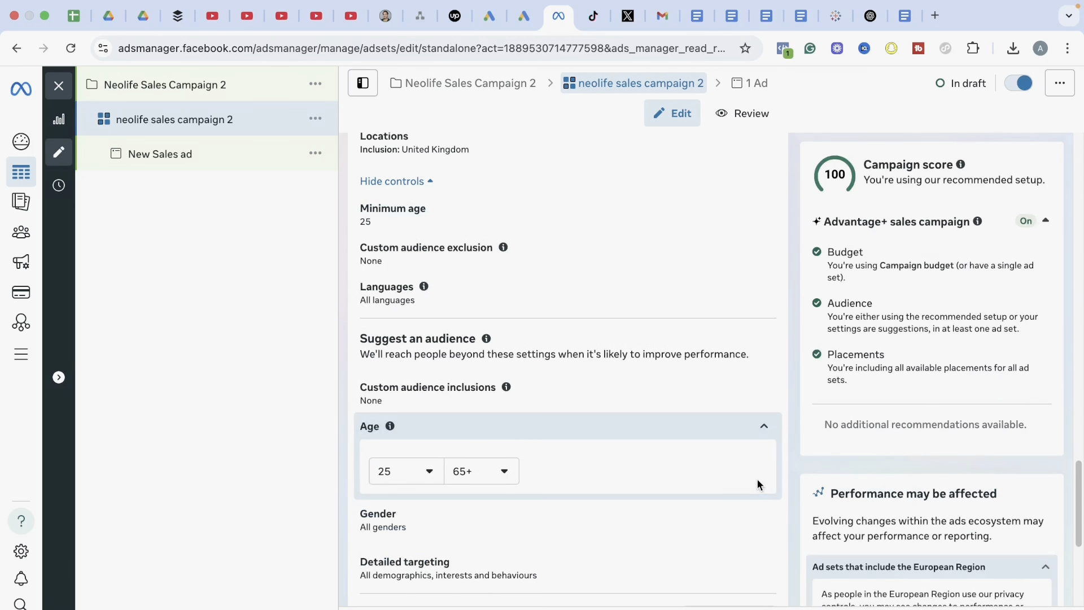
left_click(431, 472)
mouse_move(514, 274)
left_mouse_down()
mouse_move(511, 300)
mouse_move(510, 290)
left_mouse_up()
left_click(440, 325)
left_click(495, 480)
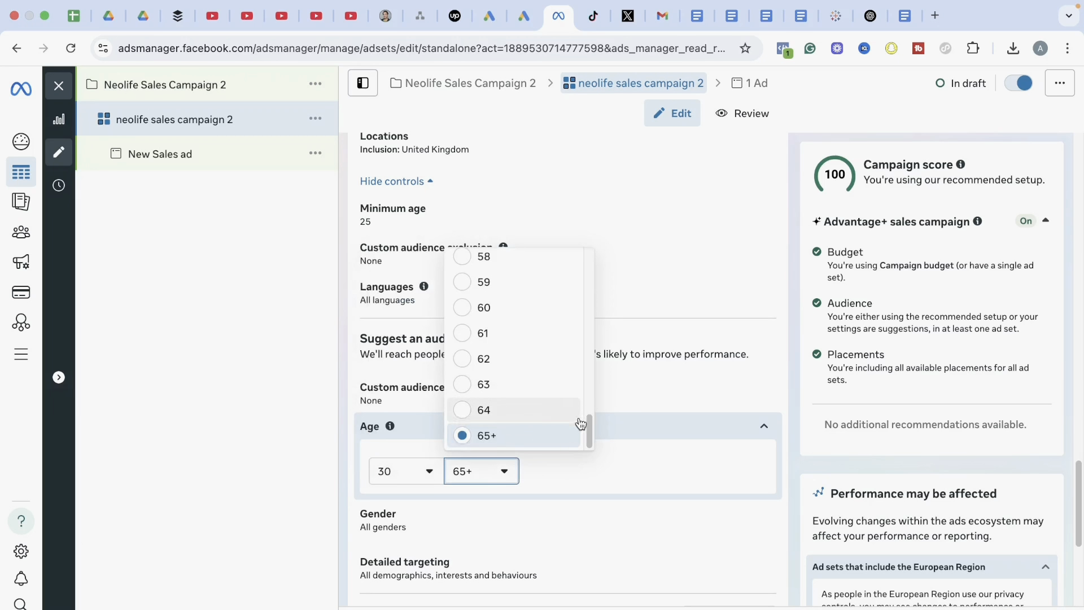
left_click_drag(585, 432, 587, 369)
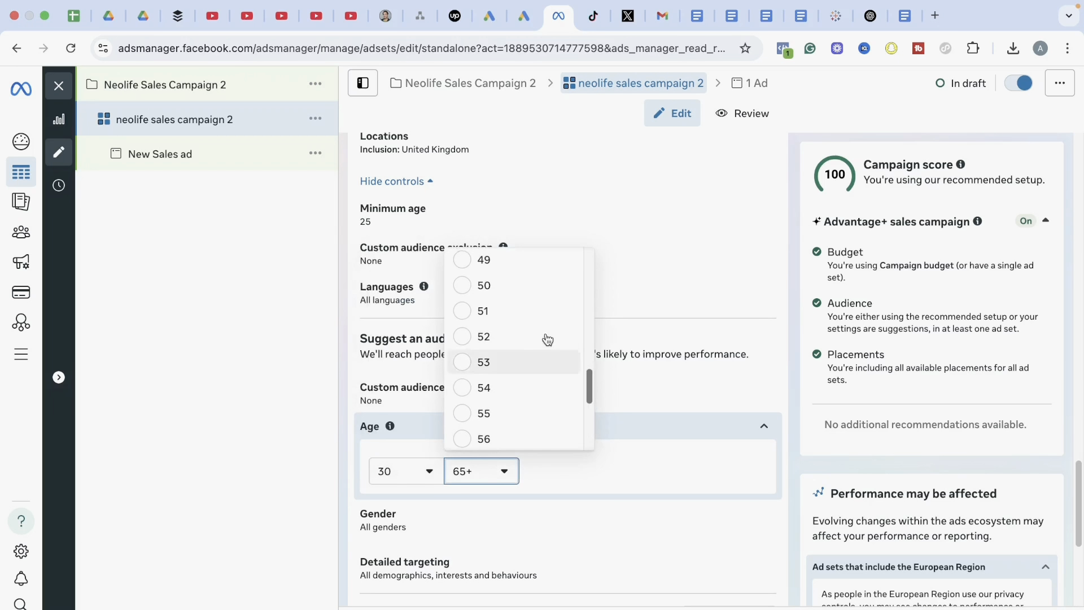
left_click(520, 288)
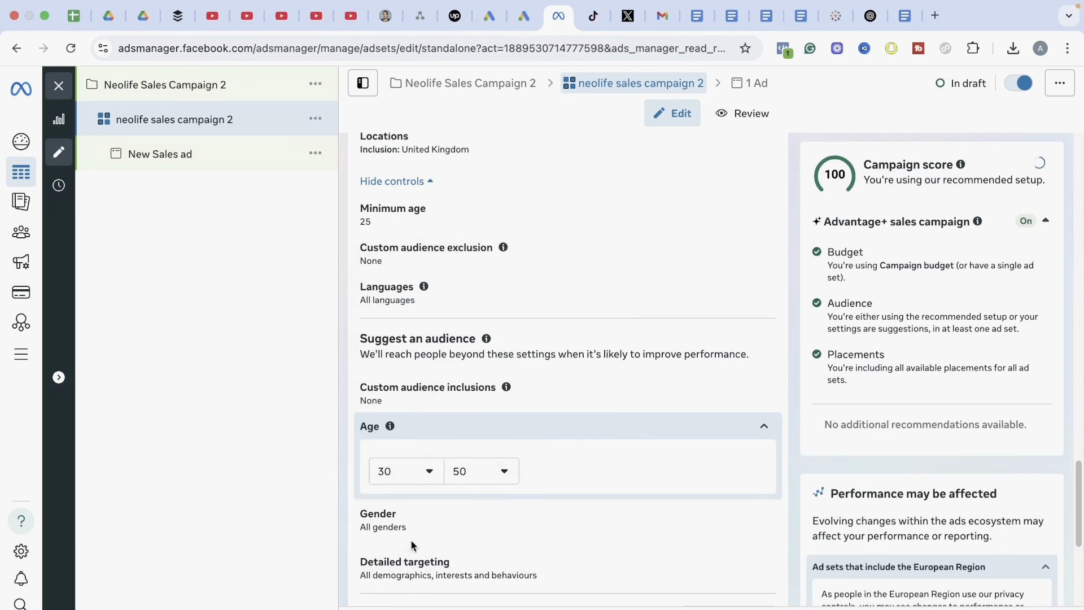
Add Engaged shoppers and Online shopping (retail) to the suggested audience's detailed targeting
left_click_drag(1080, 520, 1080, 548)
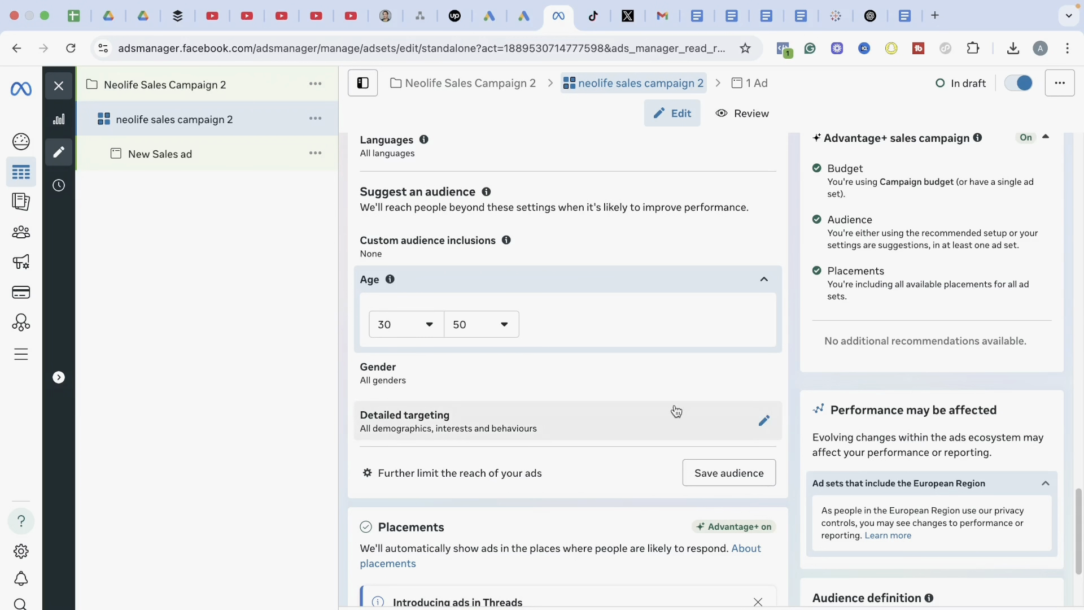
left_click(685, 424)
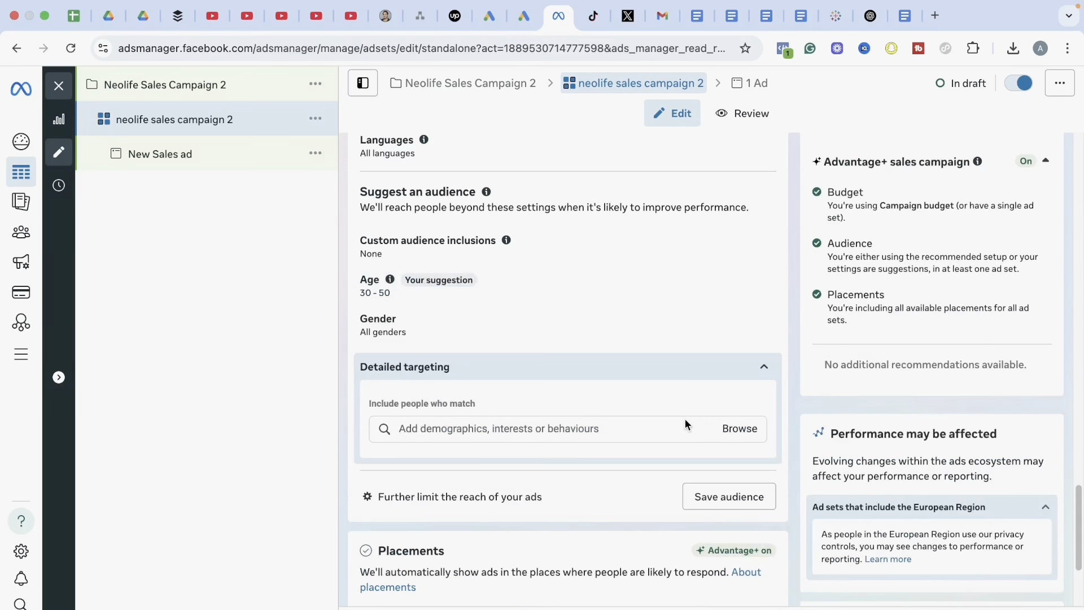
left_click(563, 428)
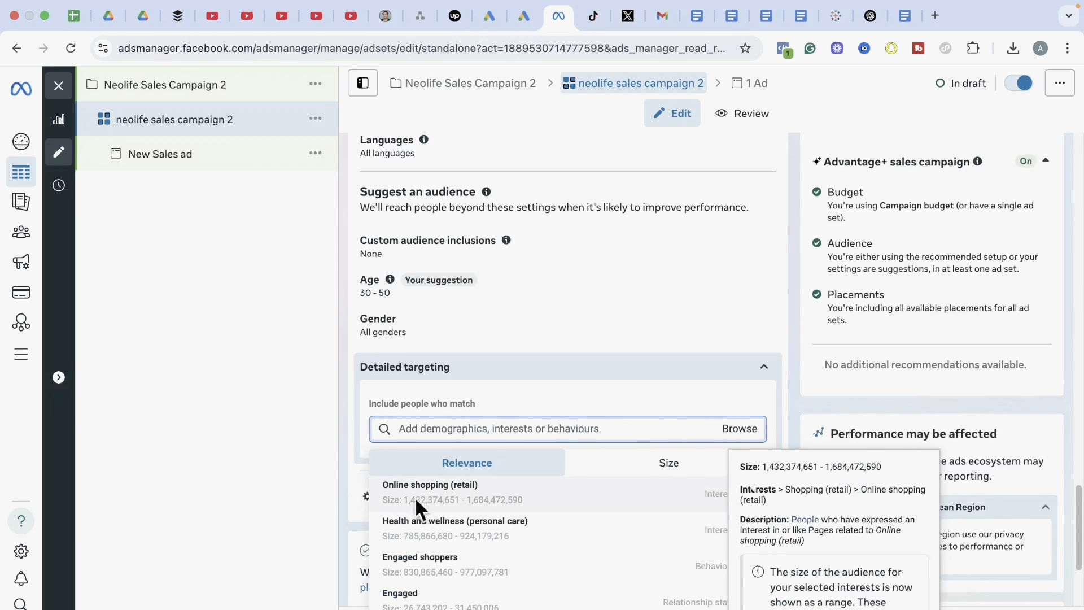
left_click(437, 570)
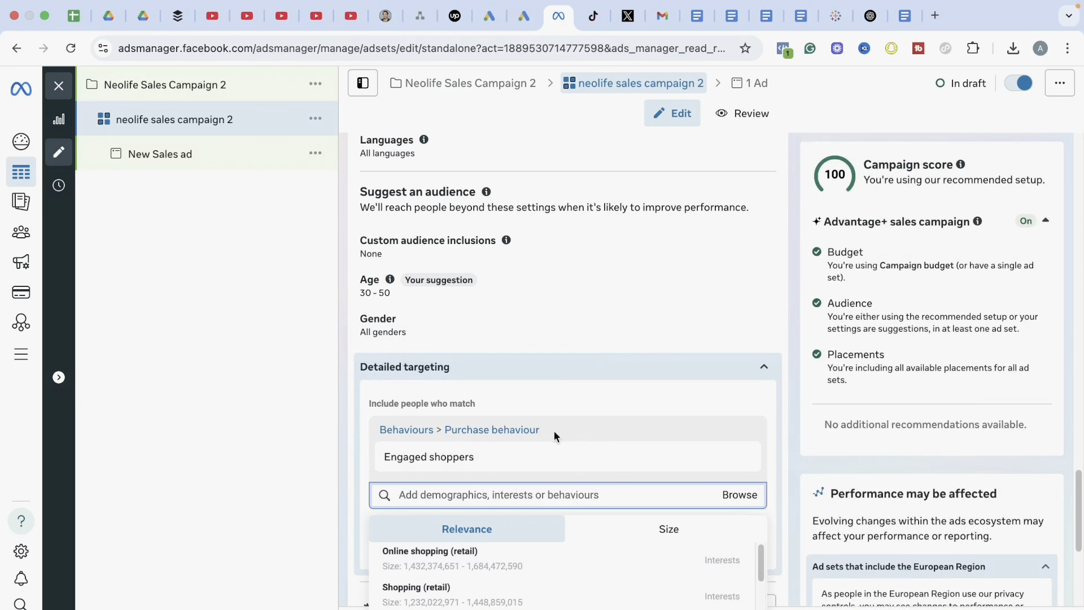
left_click(432, 560)
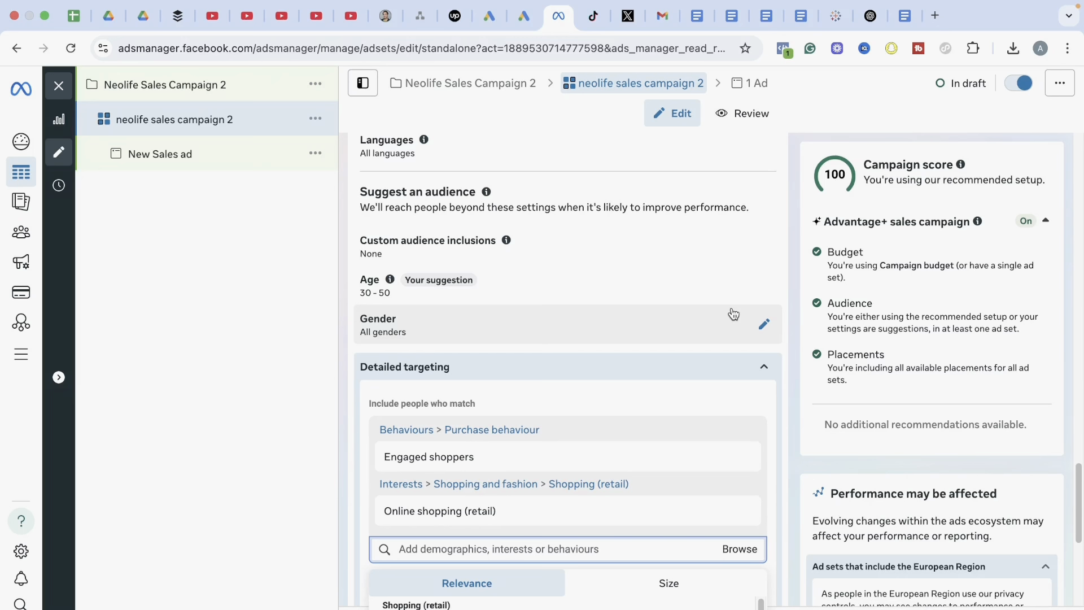
left_click(795, 411)
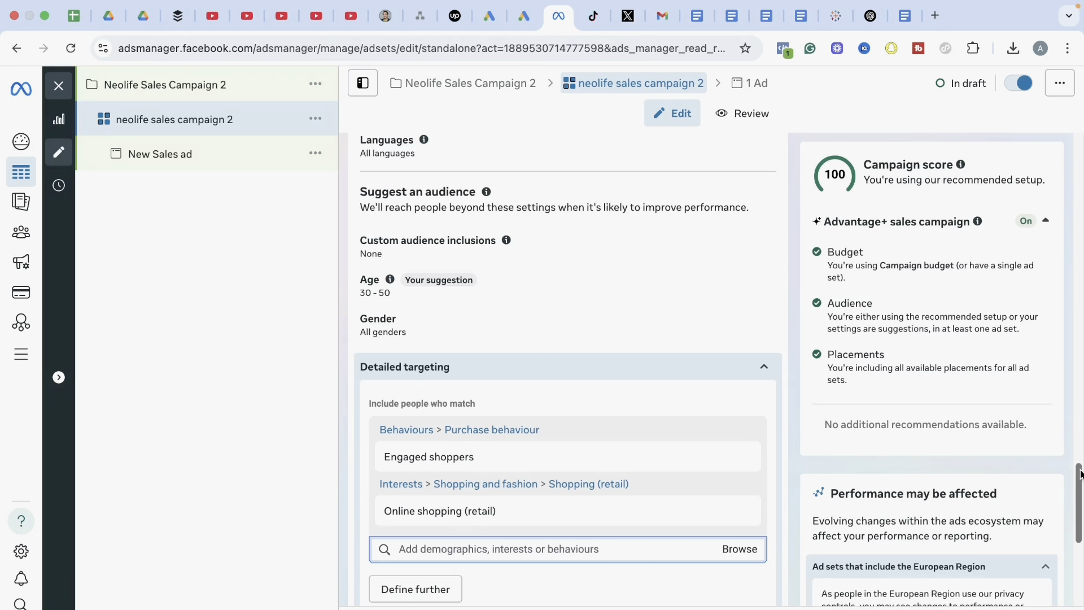
Continue to the ad level and rename the ad as Neolife sales campaign 2 - Hook 1
left_click_drag(1075, 474, 1077, 542)
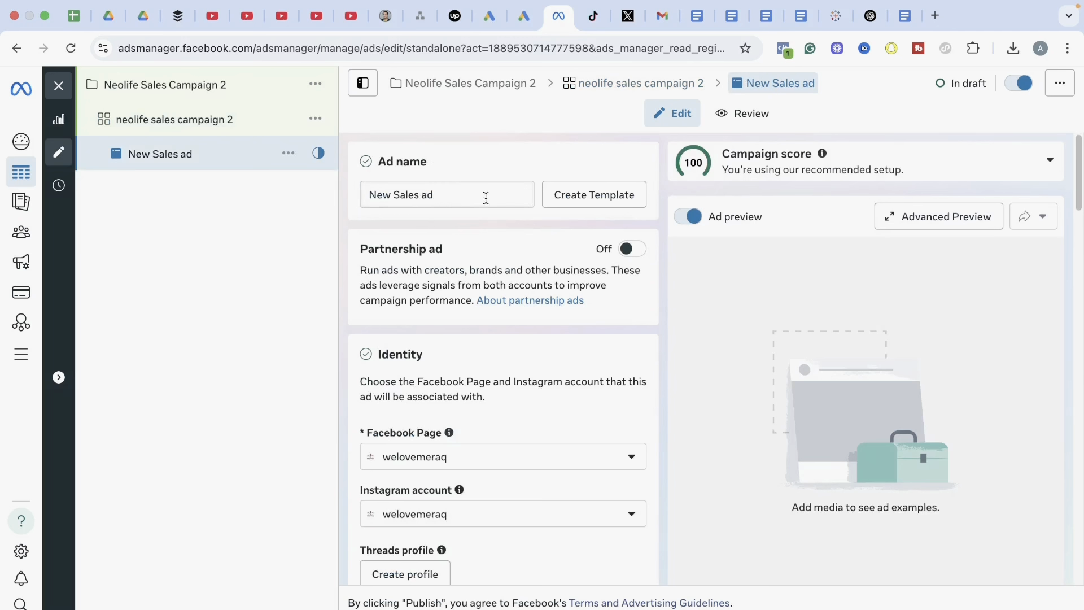
left_click_drag(458, 196, 364, 197)
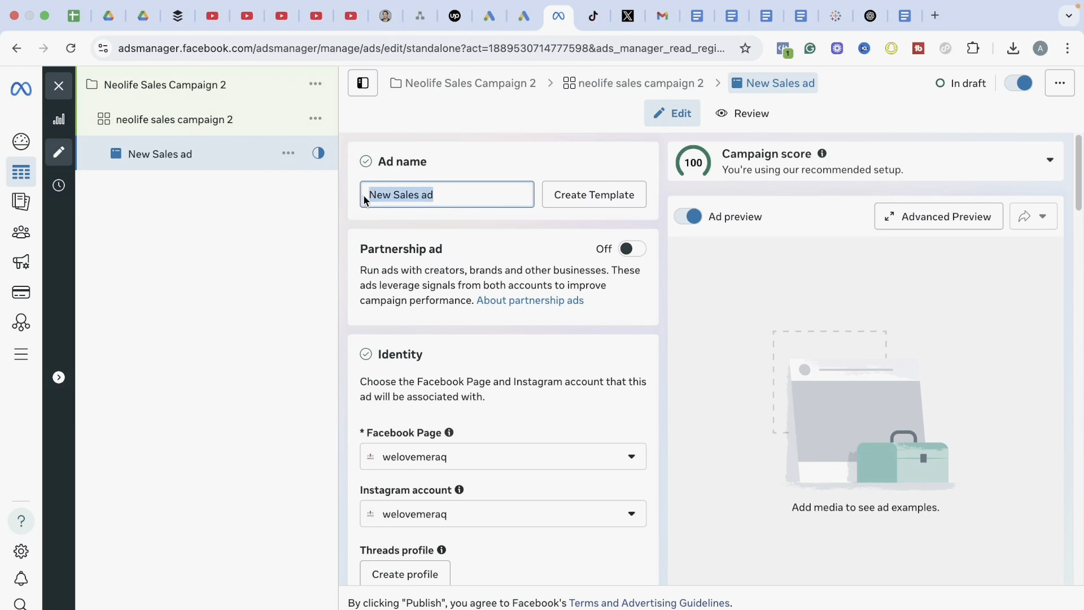
type("Neolife sales campaign 2 -")
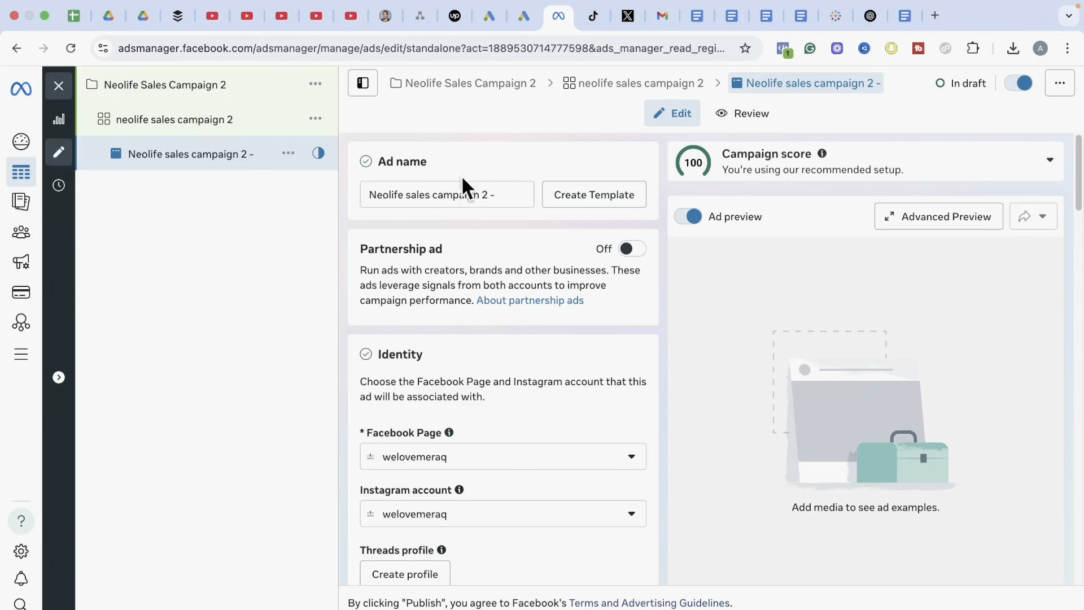
left_click(503, 196)
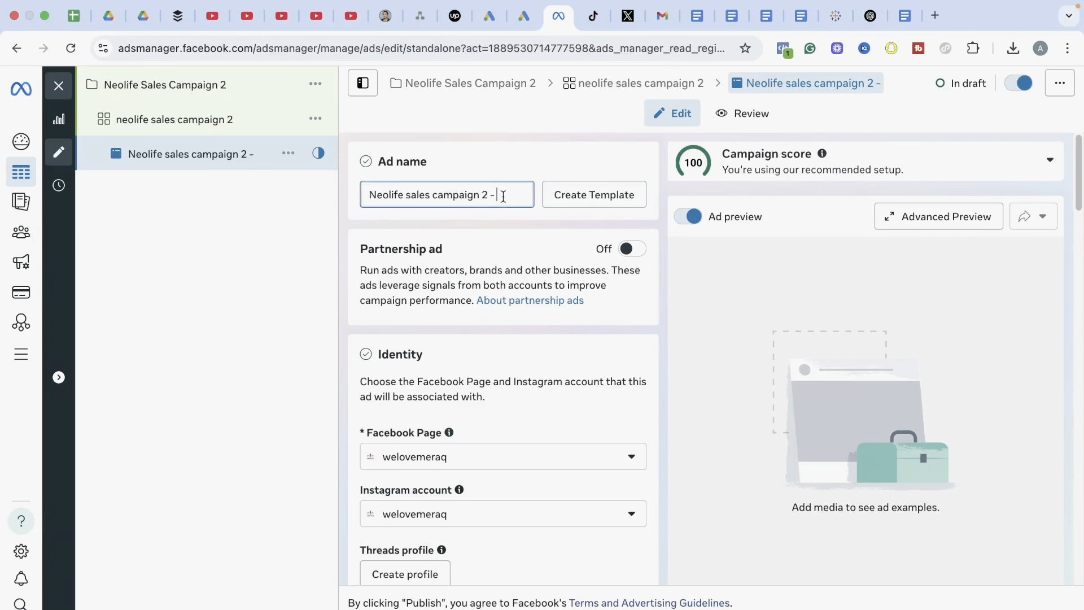
type("Hook 1")
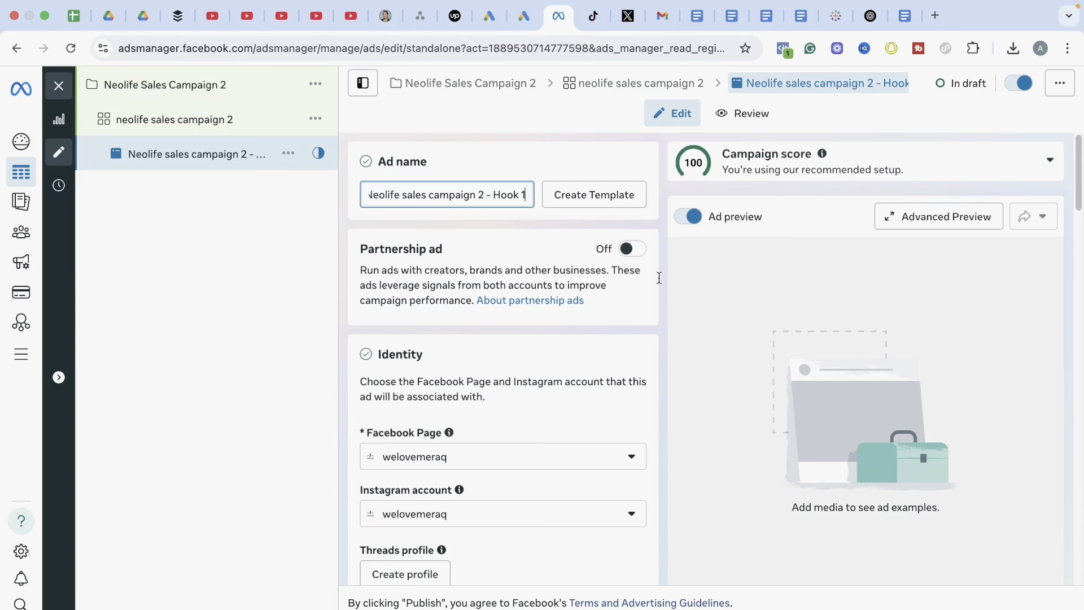
Set the ad's Facebook Page to Nutrition Hub from the personal pages
scroll(526, 198, "down", 5)
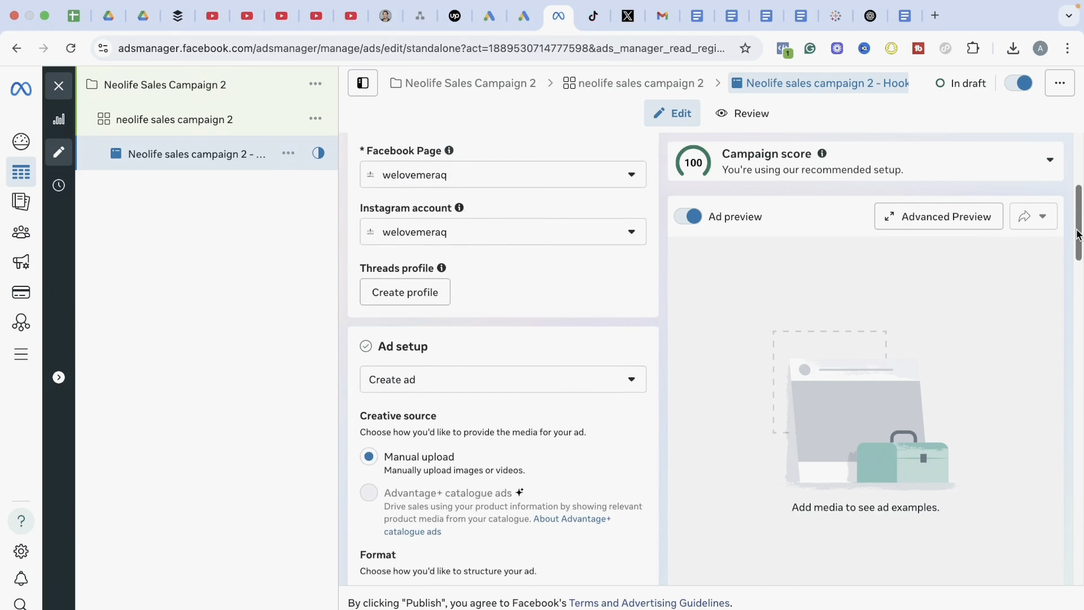
left_click(464, 177)
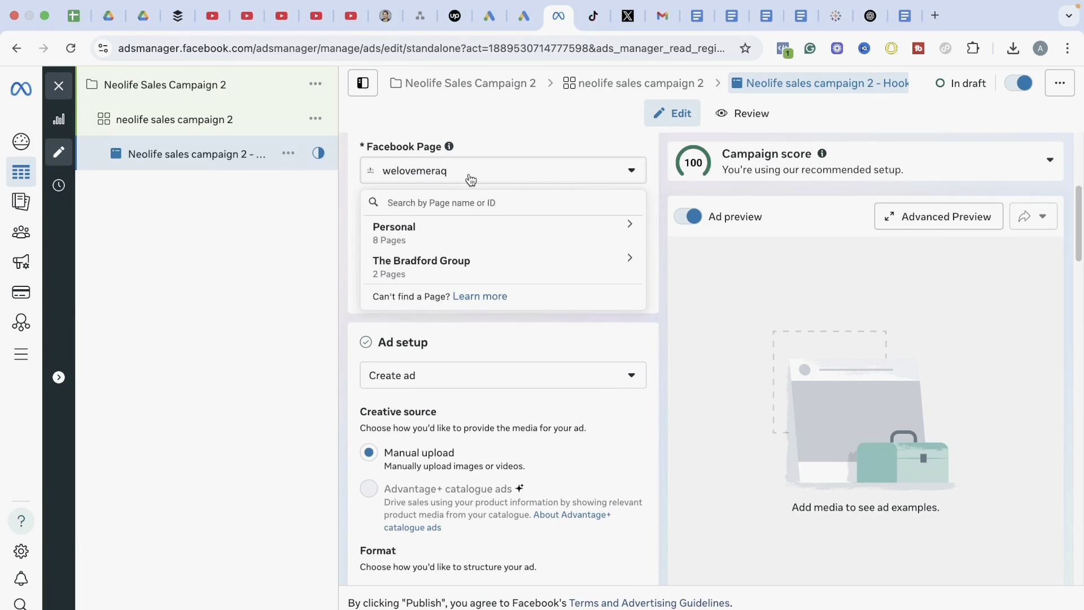
left_click(503, 243)
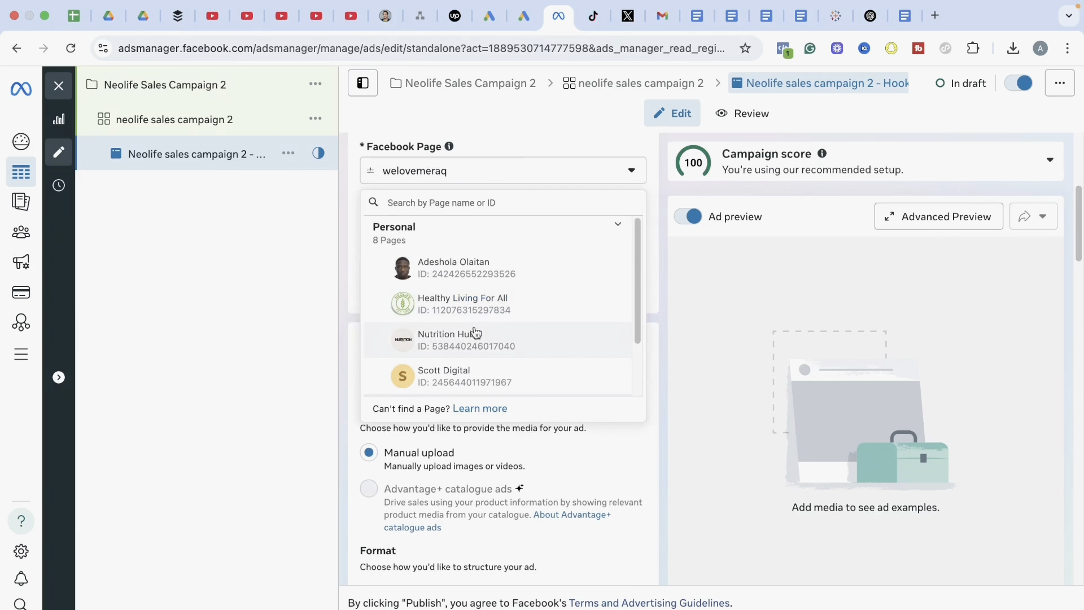
left_click(471, 337)
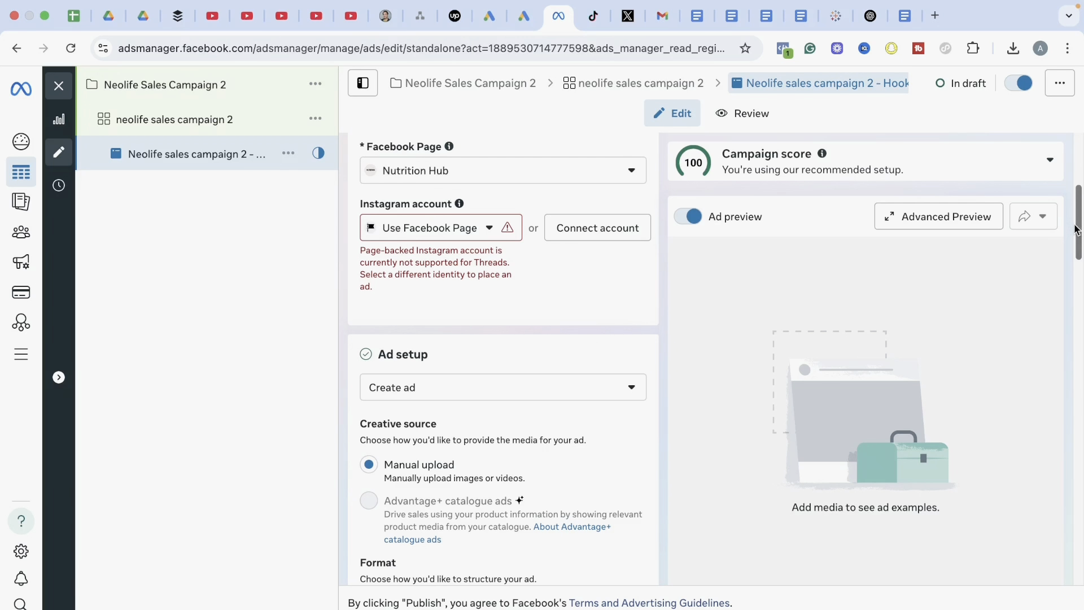
Review the ad setup choices, including the creation method, creative source, format and multi-advertiser options
left_click_drag(1076, 220, 1076, 260)
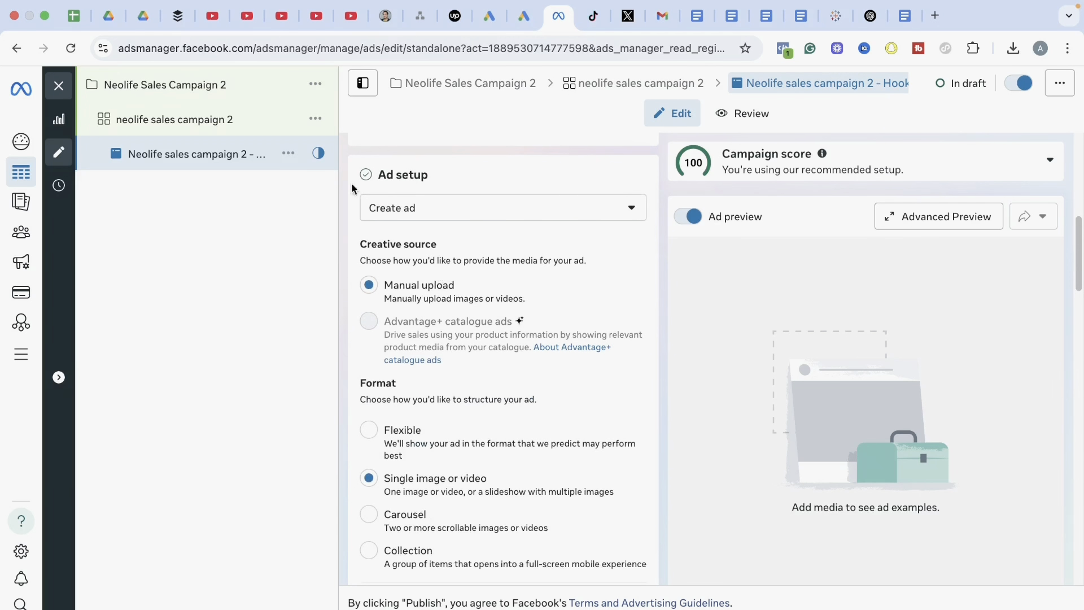
left_click(460, 217)
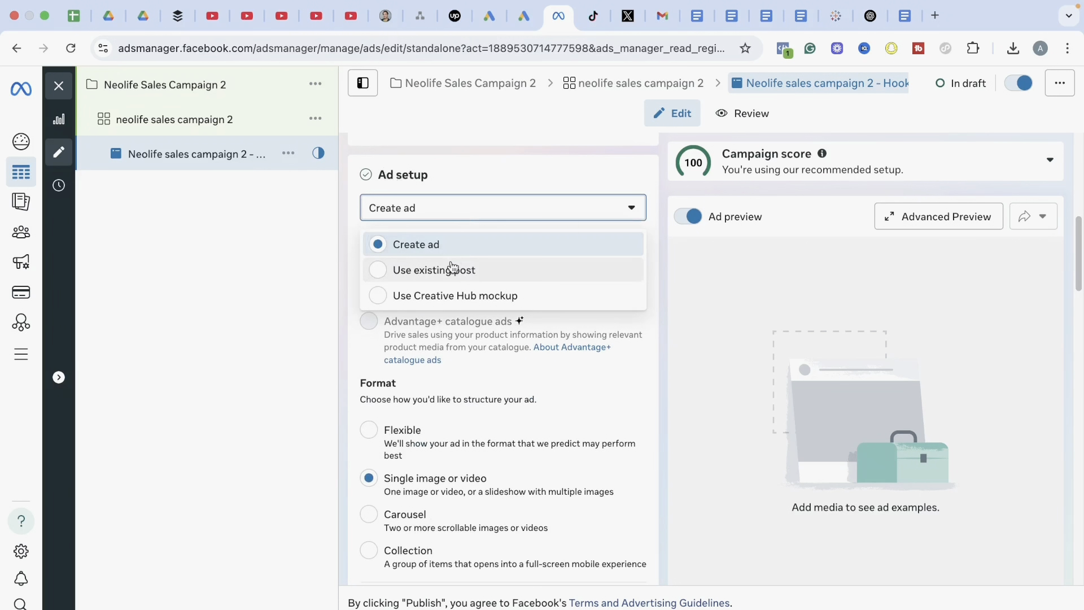
left_click(618, 377)
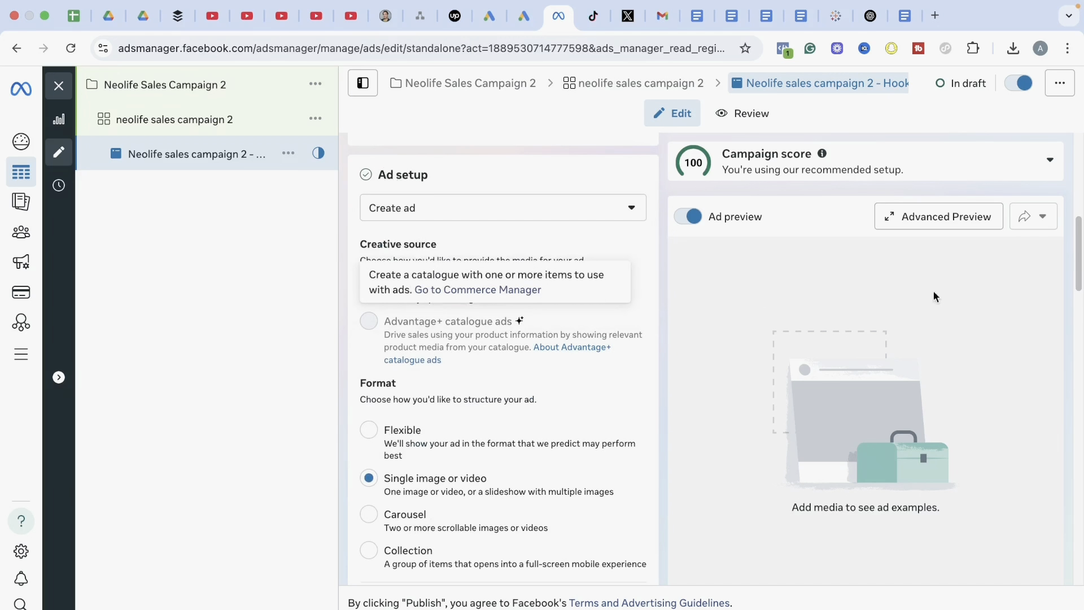
left_click_drag(1080, 256, 1080, 285)
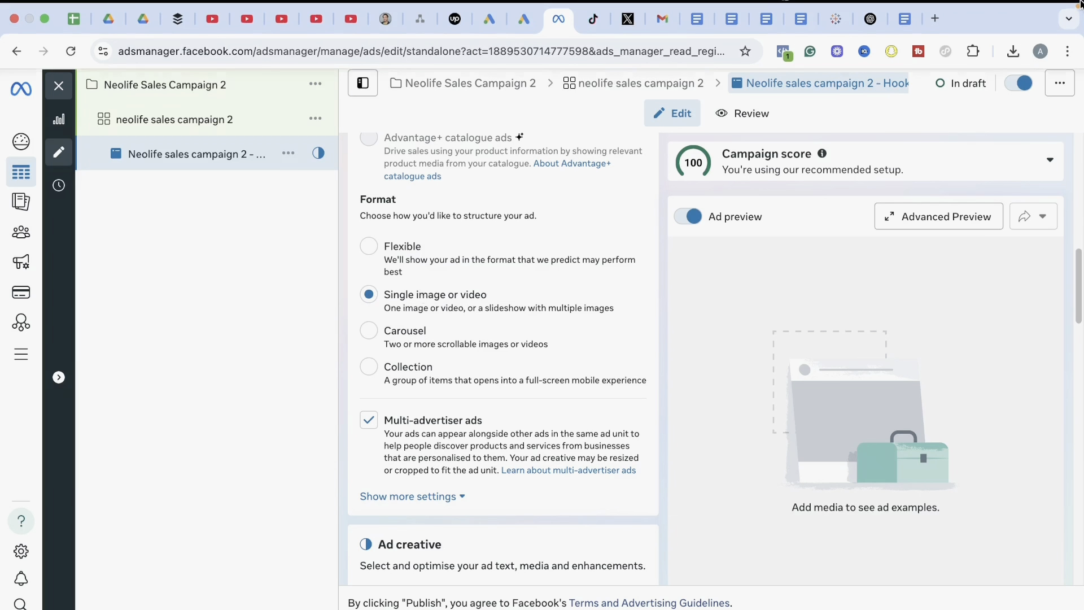
mouse_move(1082, 5)
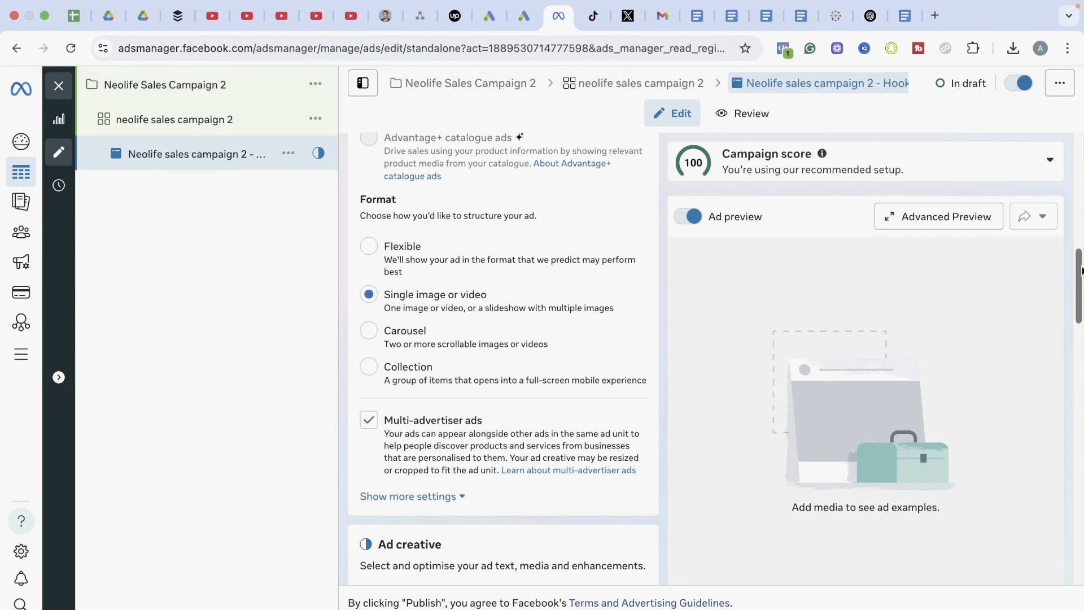
Start setting up a video creative for the ad and continue to media selection without a source URL or extensions
left_click_drag(1080, 274, 1081, 325)
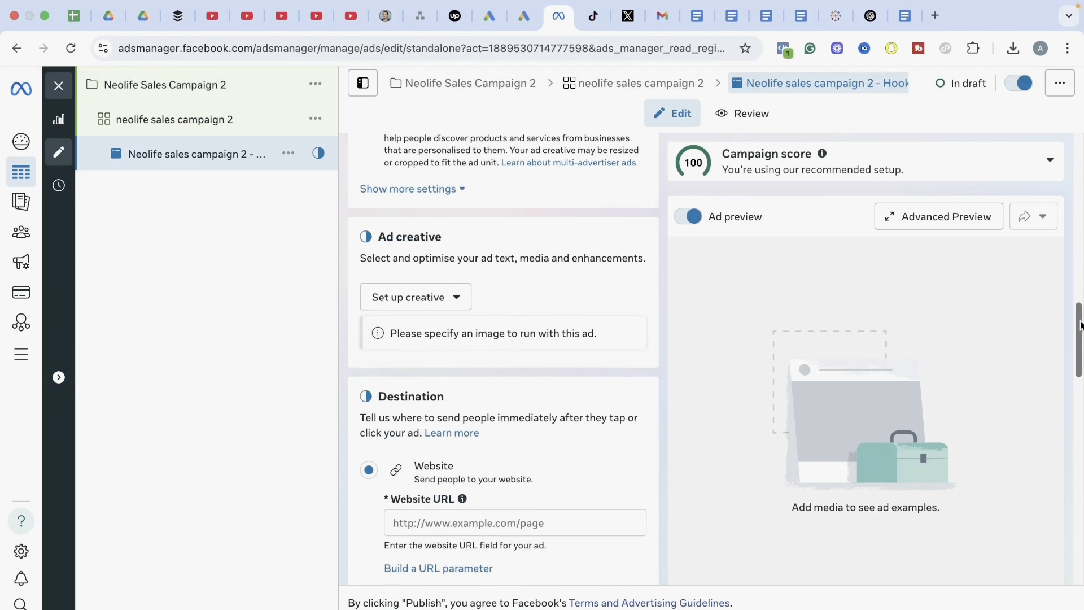
left_click(443, 303)
left_click(397, 361)
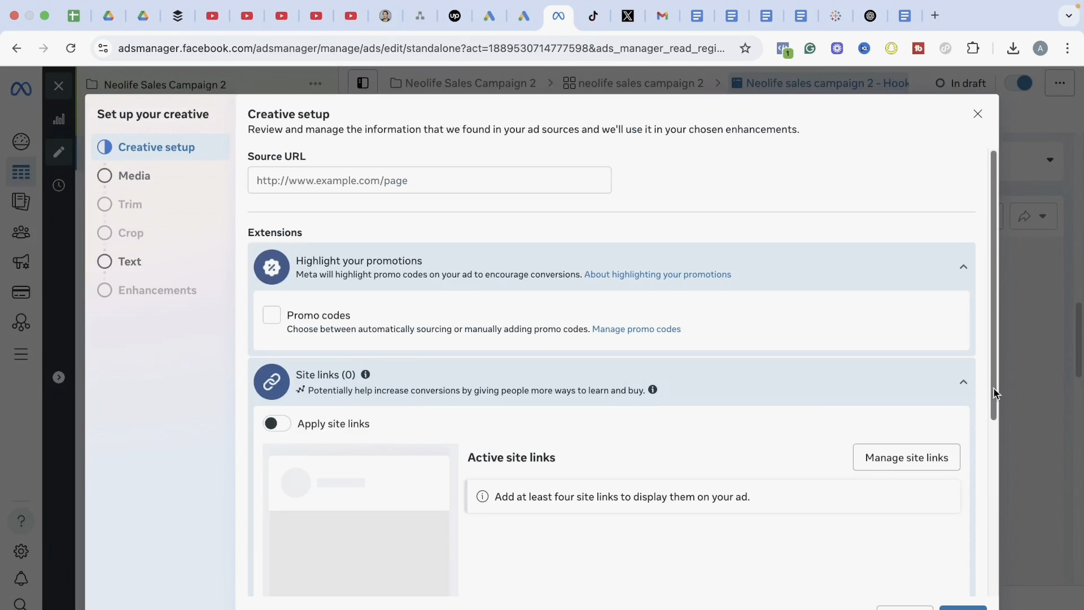
left_click_drag(994, 388, 983, 501)
left_click(962, 607)
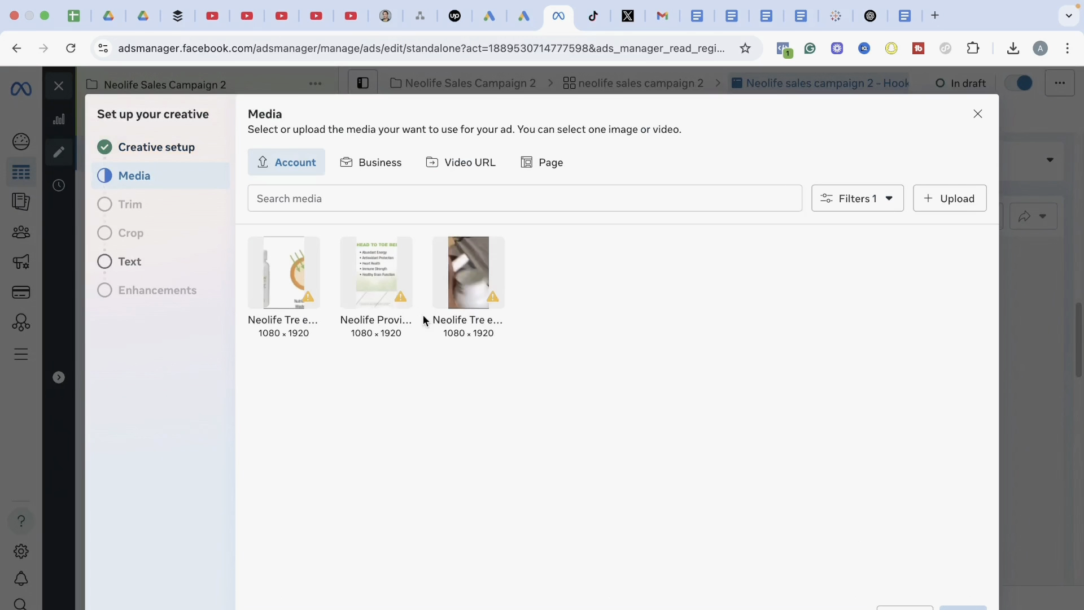
Upload Neolife Tre en en Video.mov from the Facebook Ads folder in Downloads as the ad's media
left_click(459, 290)
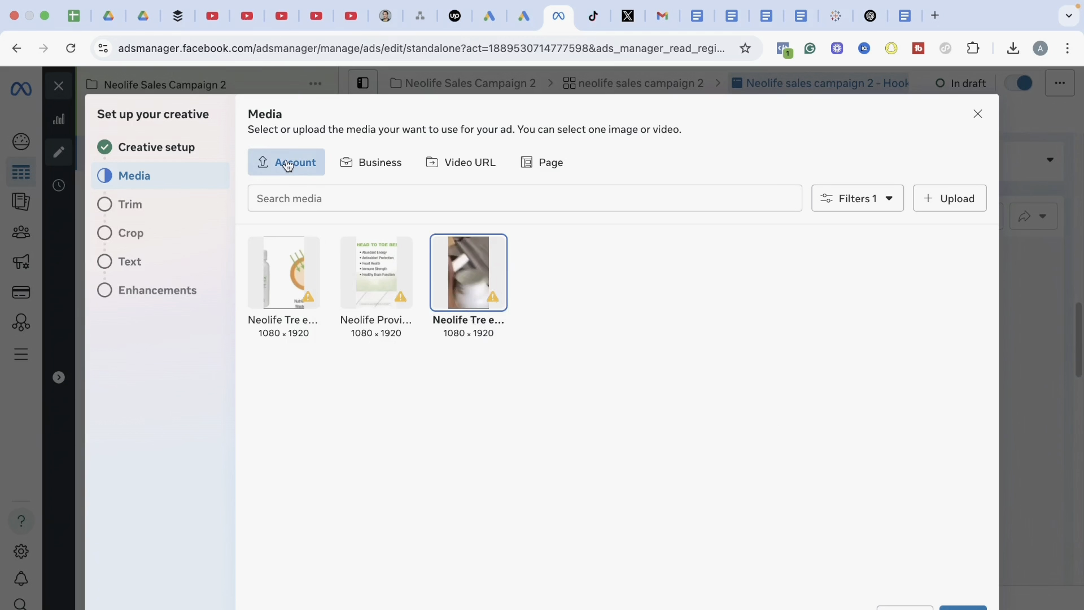
left_click(947, 203)
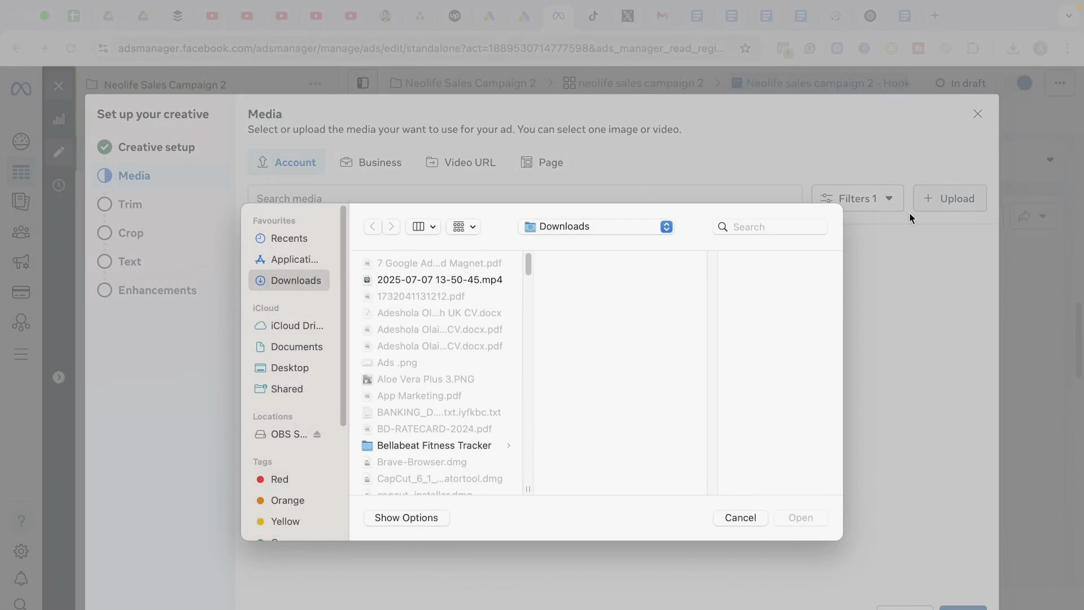
left_click_drag(529, 266, 525, 304)
left_click(486, 321)
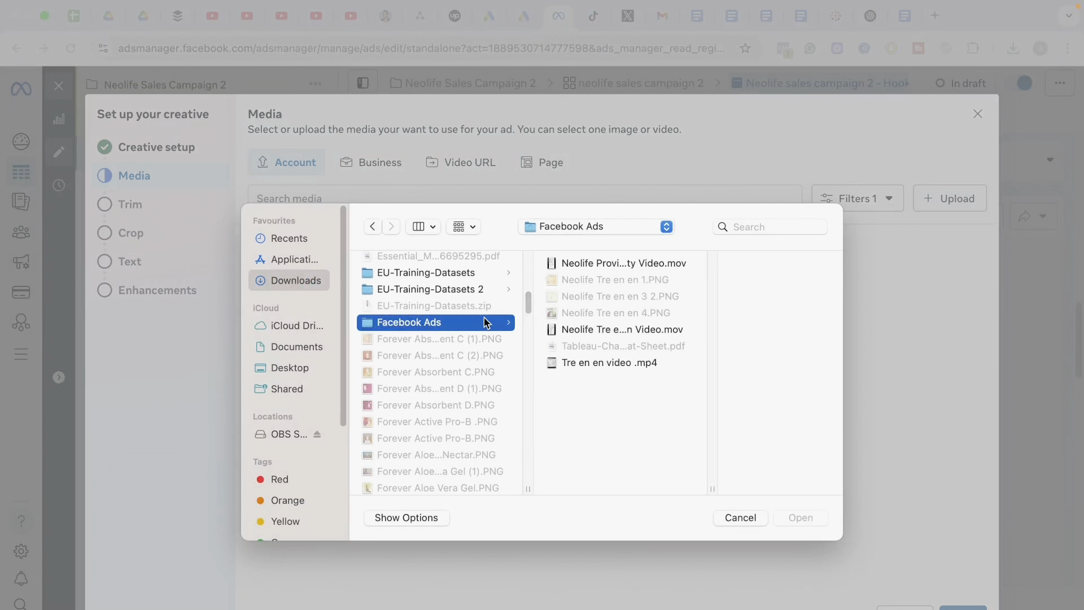
left_click(597, 330)
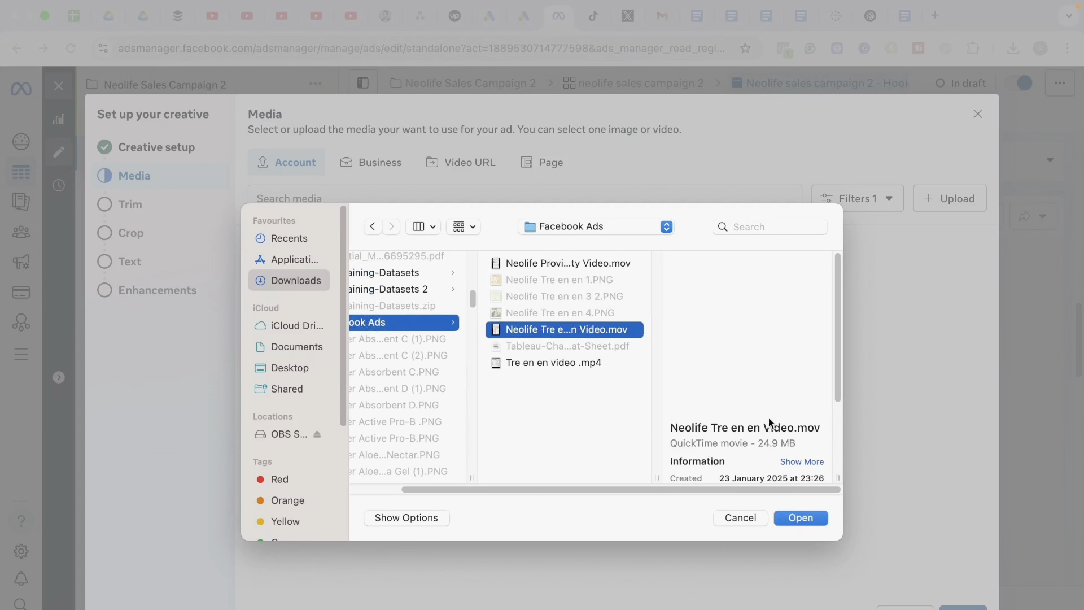
left_click(801, 518)
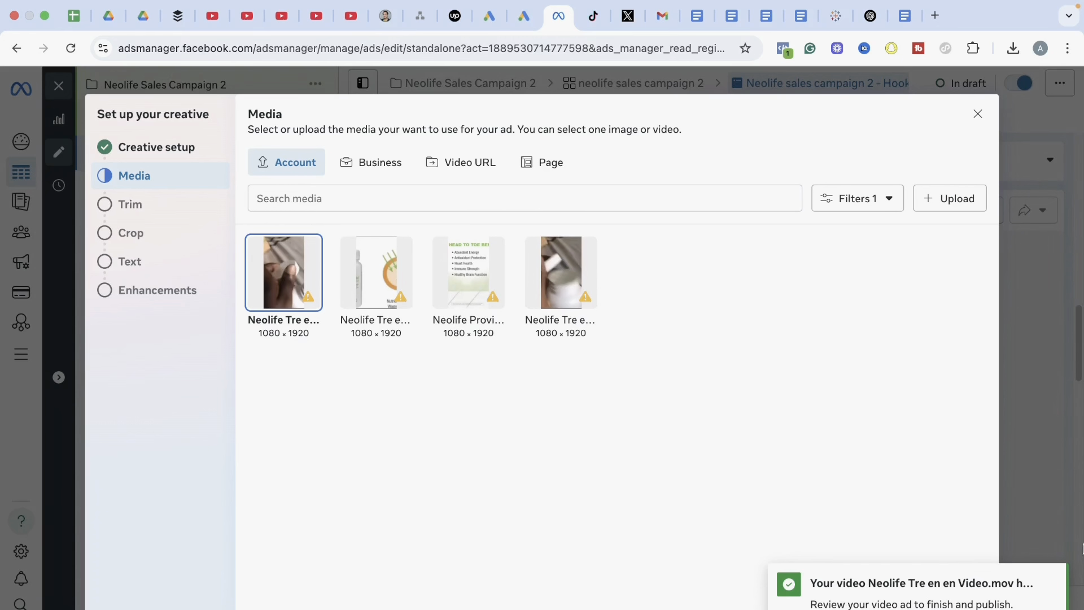
left_click(1048, 577)
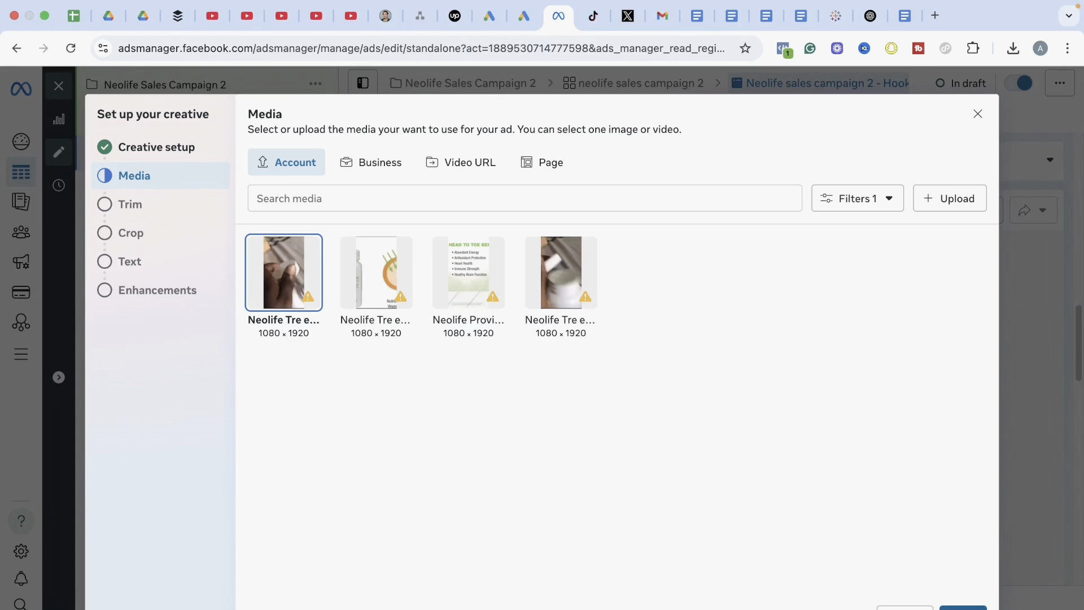
Use the uploaded video untrimmed, keep the original crop for all placements, and continue to the ad text
left_click(963, 608)
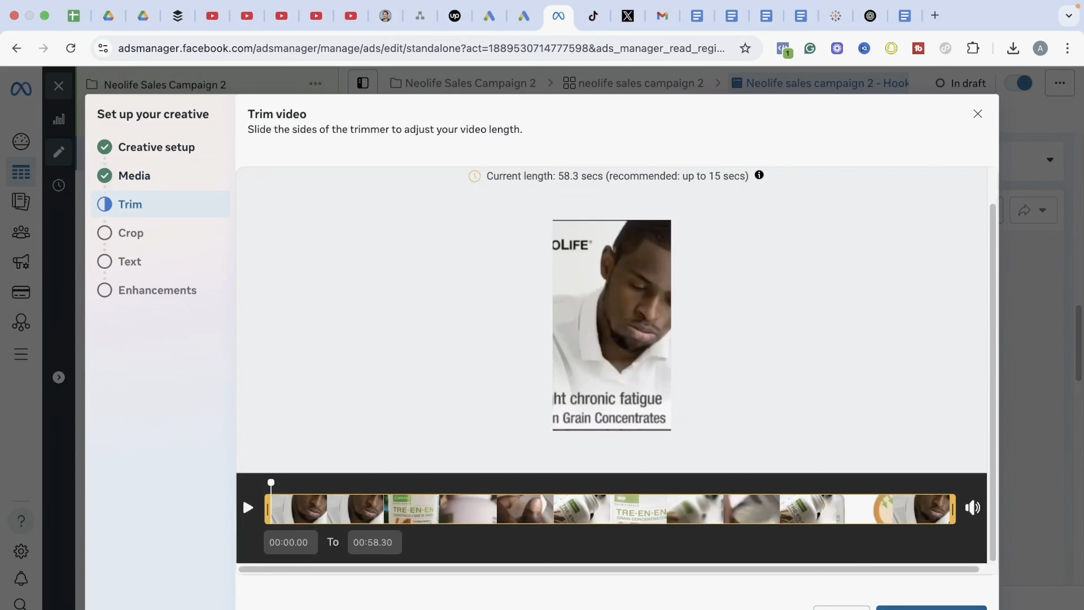
left_click(914, 608)
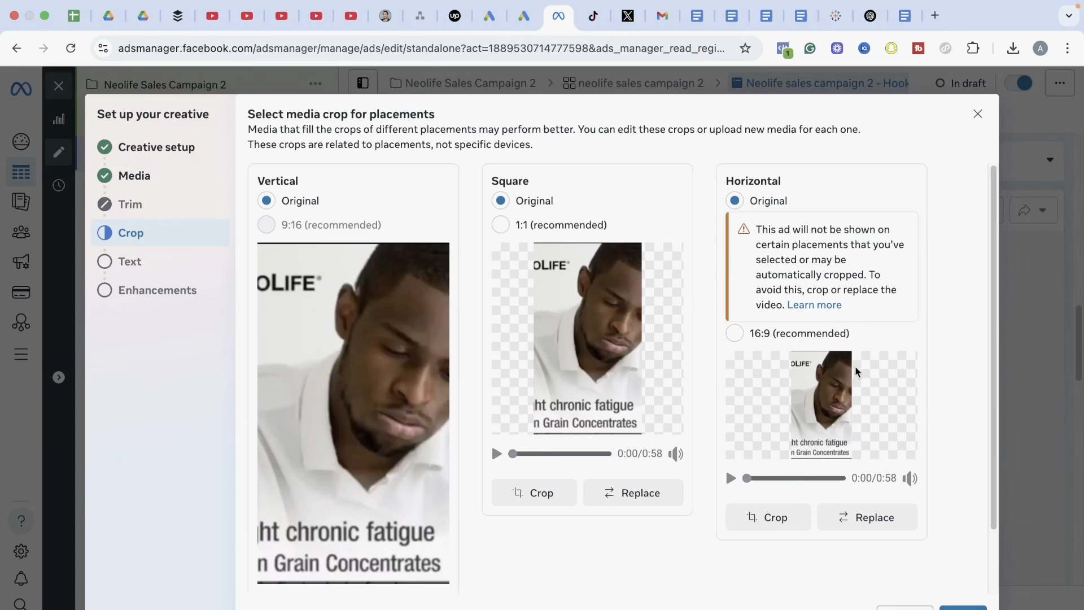
left_click(963, 608)
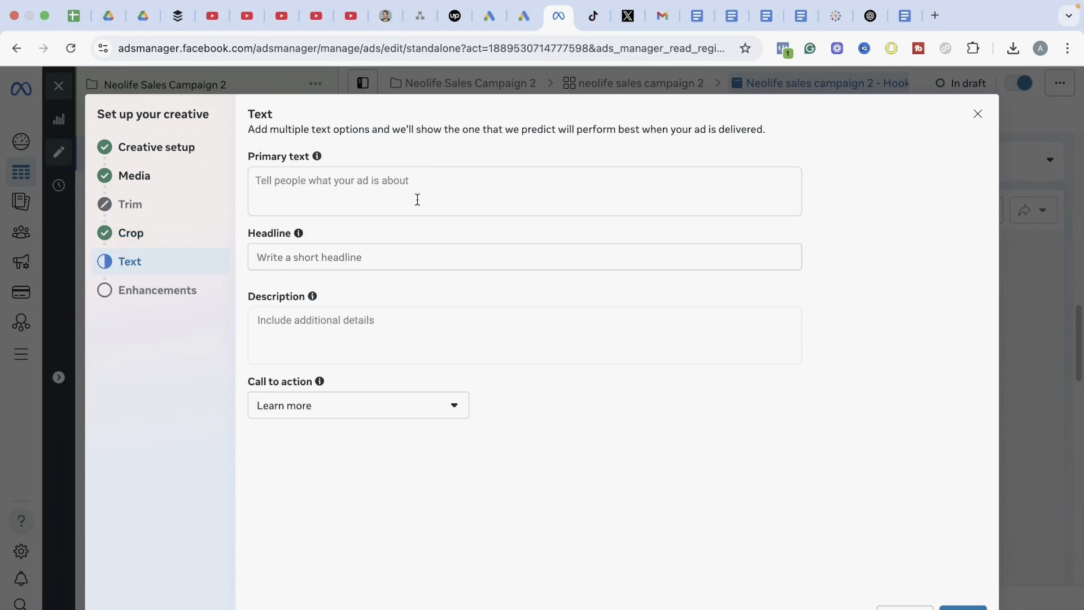
Copy the first primary text paragraph, "Tired of feeling tired?", from the Paid Ads Google Doc into the ad's primary text in Ads Manager
left_click(908, 21)
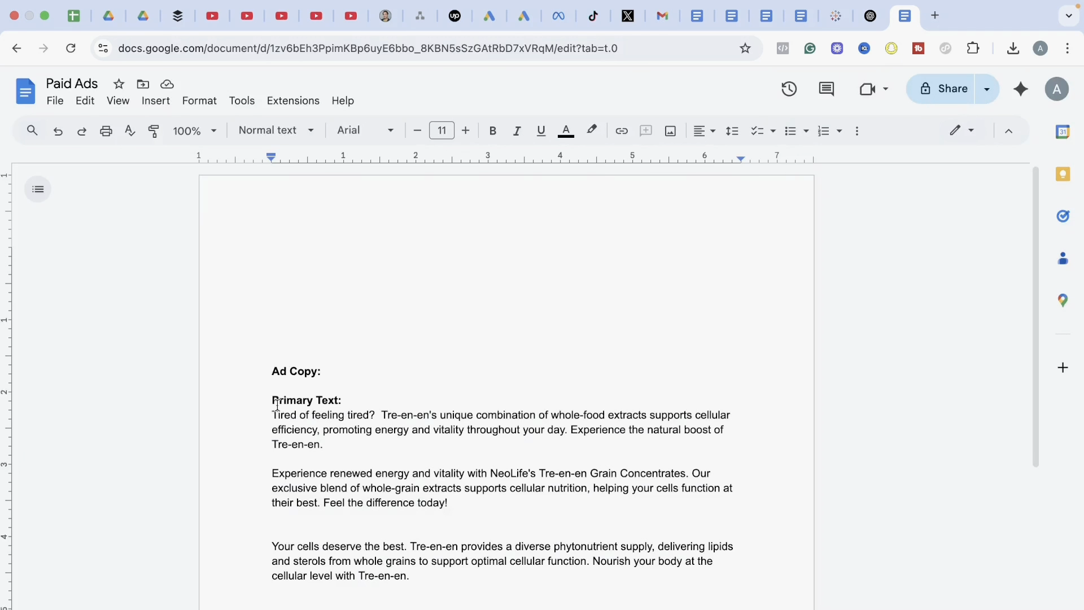
left_click_drag(294, 429, 271, 417)
key("super+c")
left_click(329, 445)
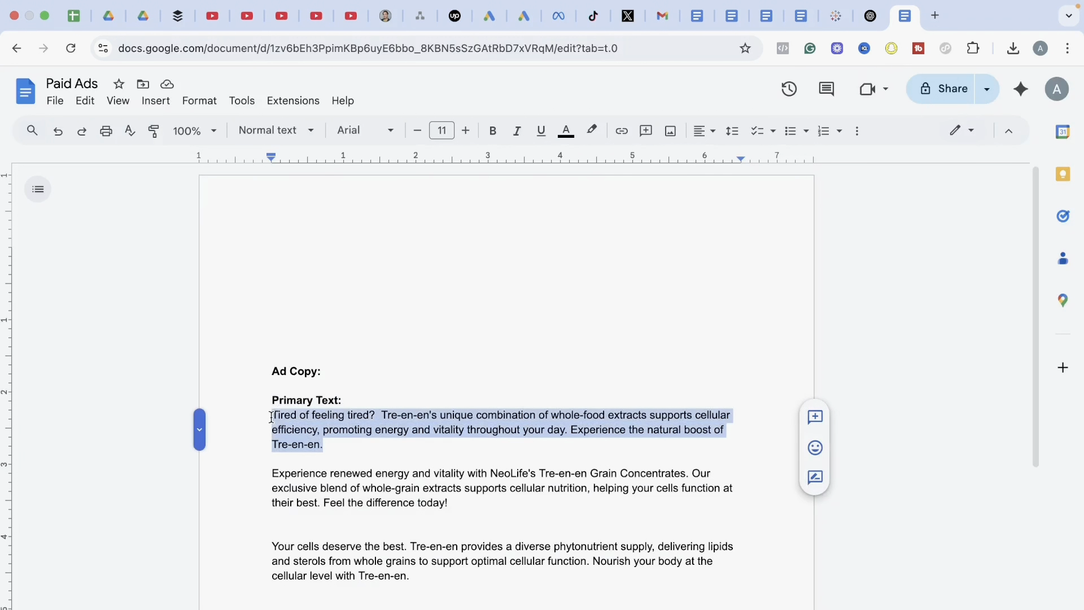
left_click(558, 16)
left_click(431, 190)
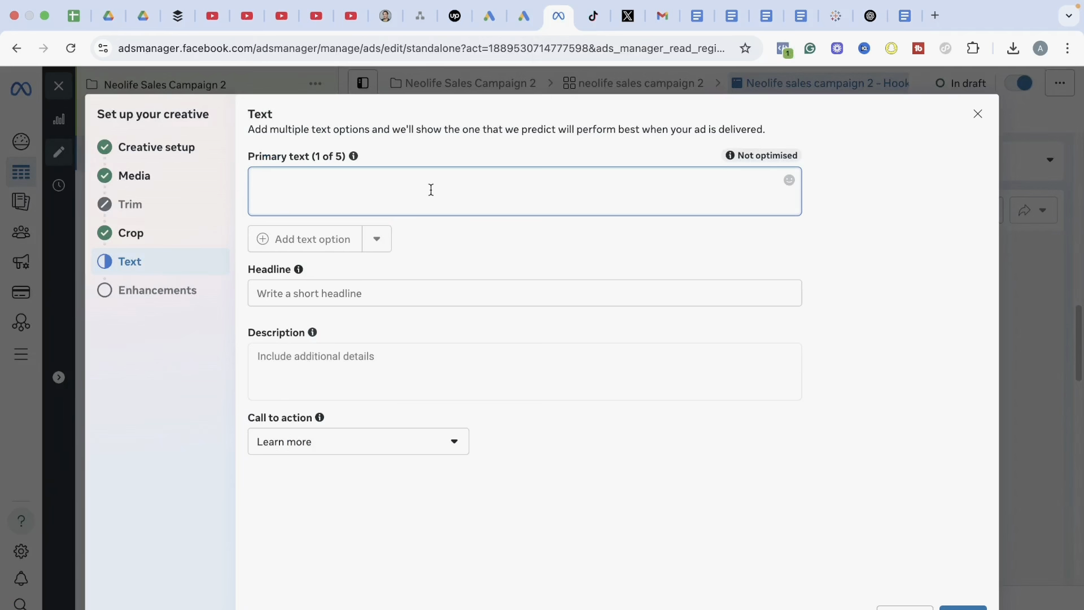
key("super+v")
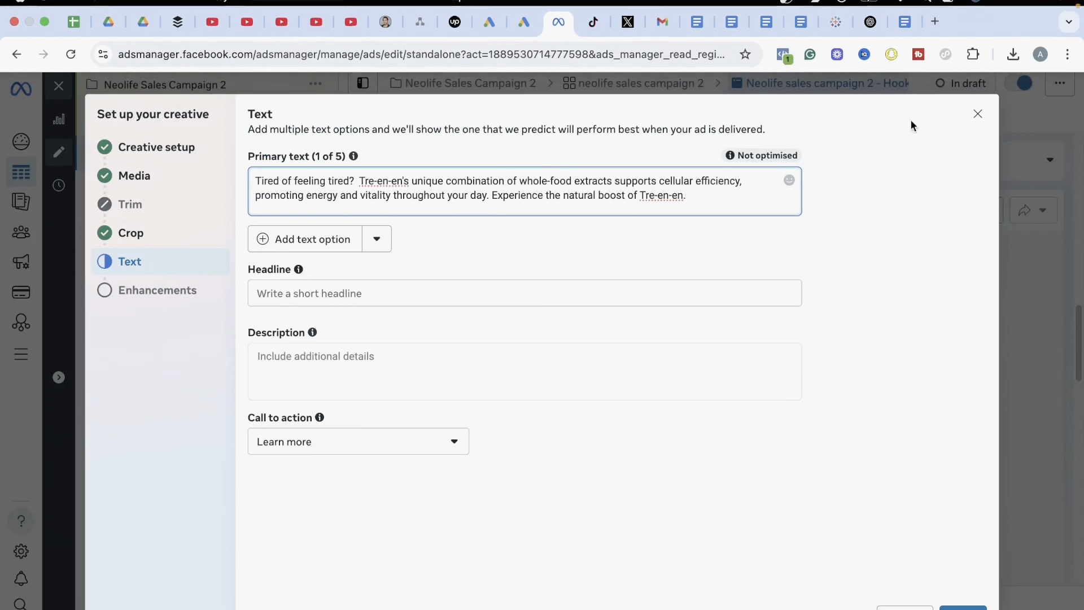
Copy "Enhance Your Energy Levels Naturally" from the Paid Ads Google Doc into the ad's headline in Ads Manager
left_click(903, 17)
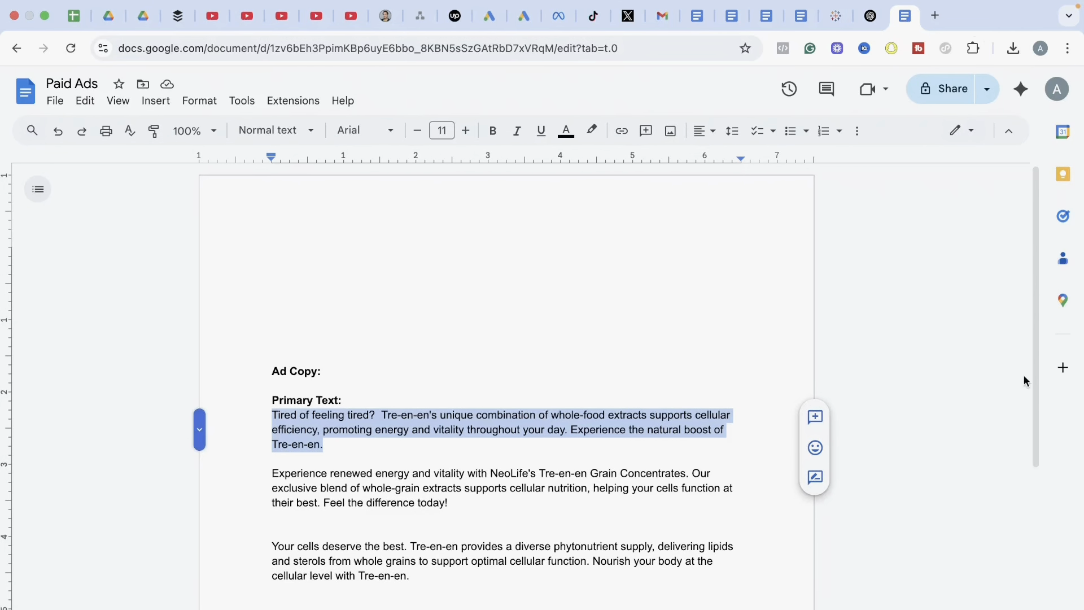
left_click_drag(1035, 382, 1035, 461)
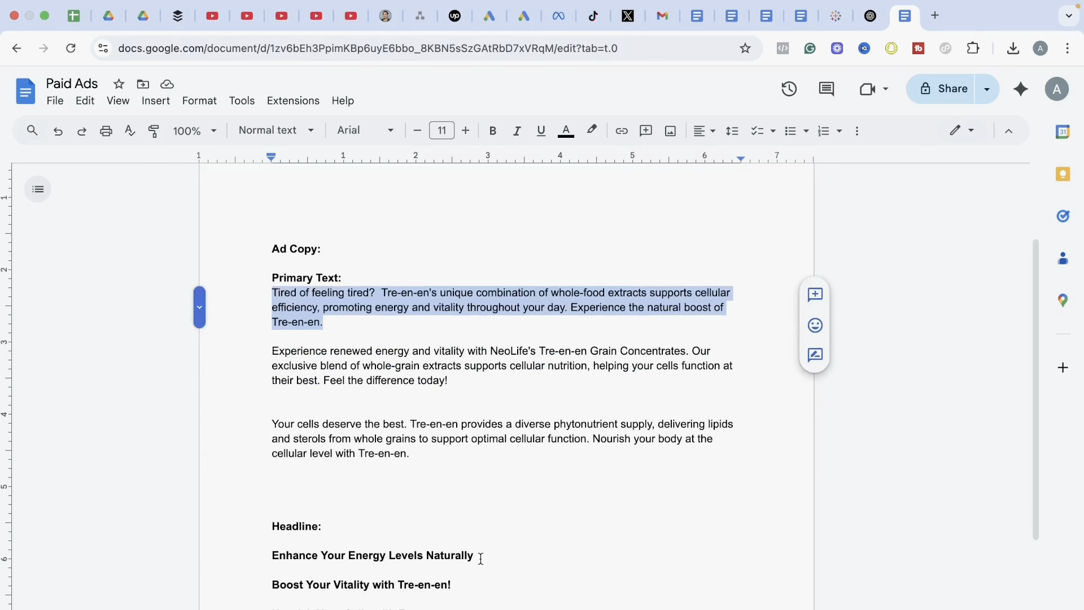
left_click_drag(482, 559, 274, 553)
key("super+c")
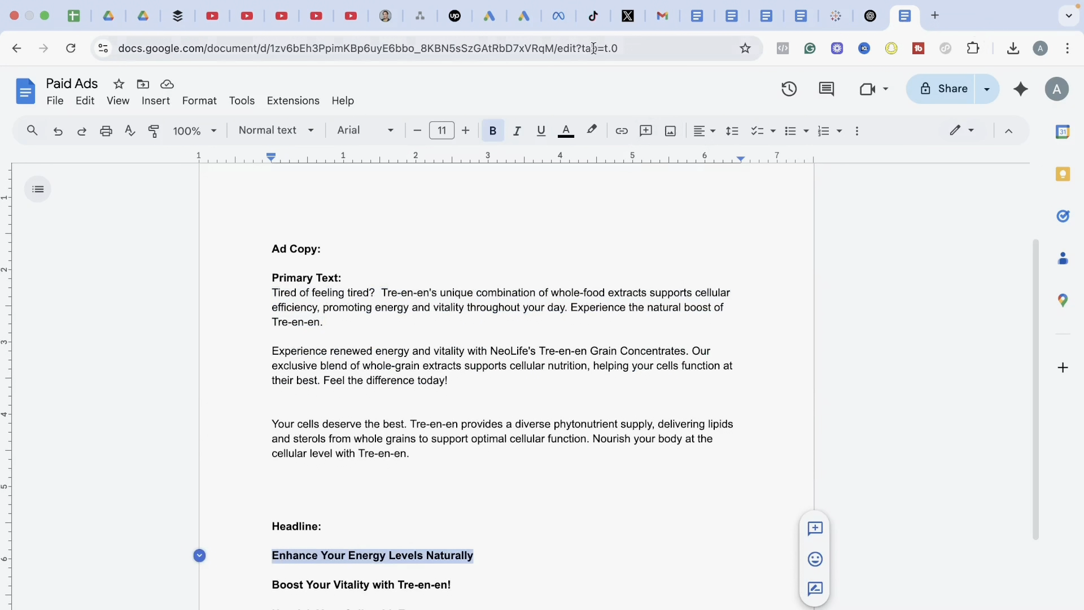
left_click(564, 20)
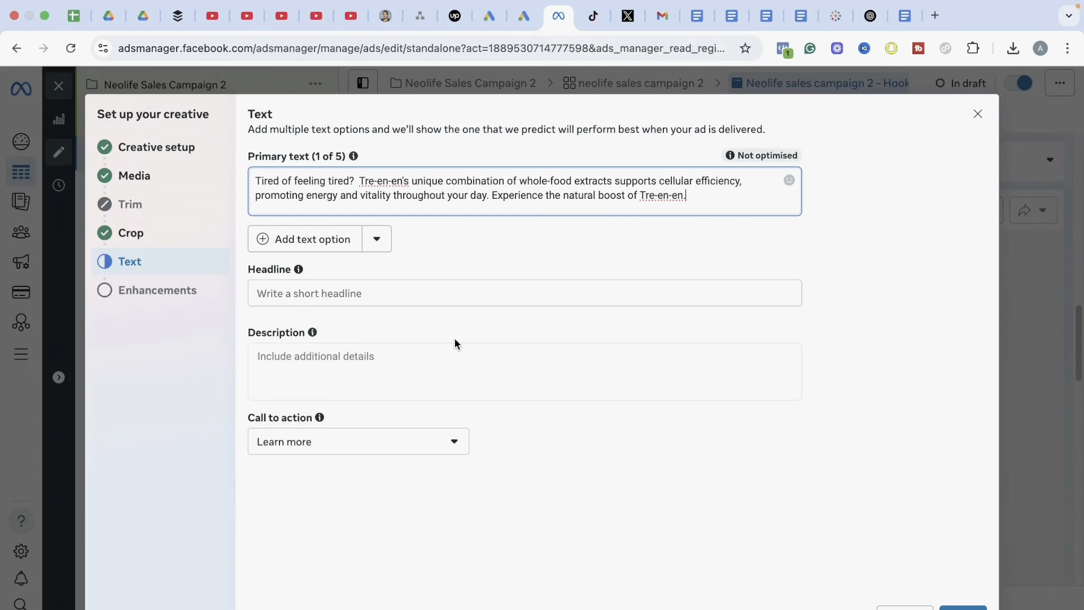
left_click(369, 291)
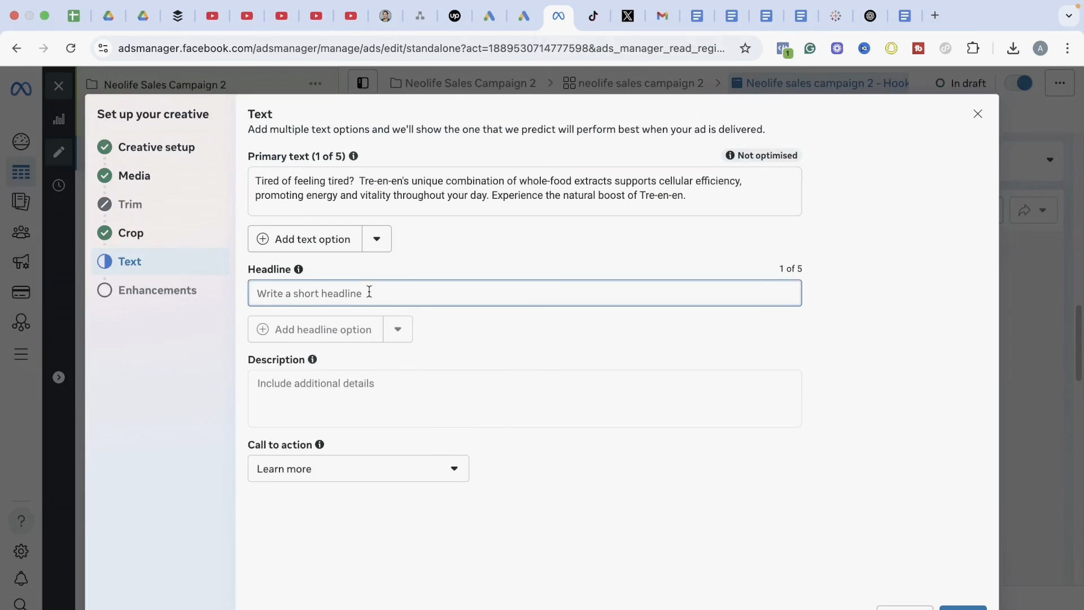
key("super+v")
Set the call to action to Order now and finish the creative setup with the default Advantage+ enhancements
left_click(458, 480)
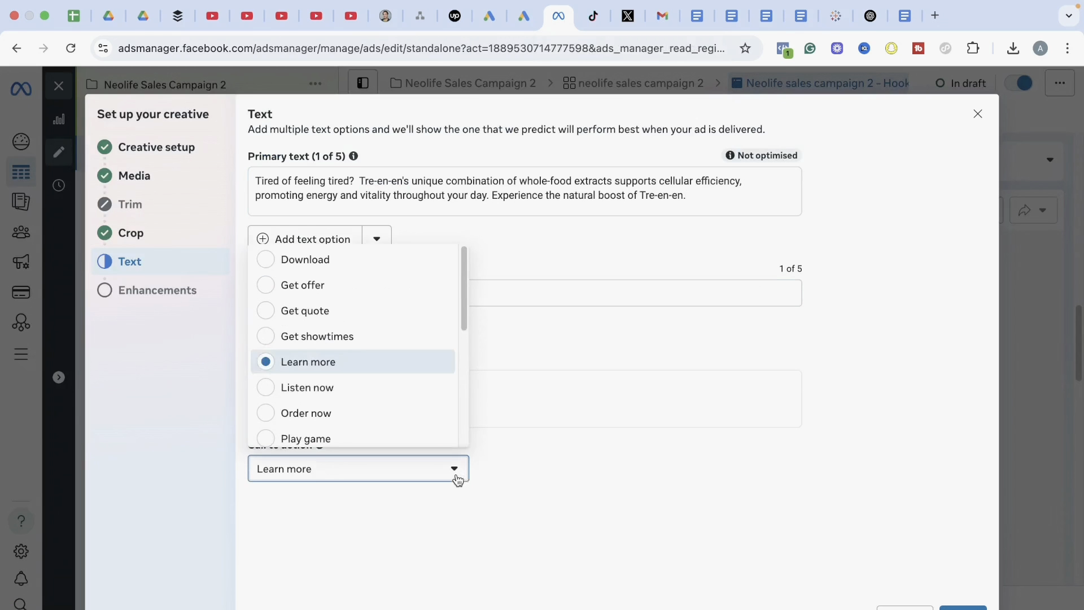
left_click_drag(460, 289, 460, 314)
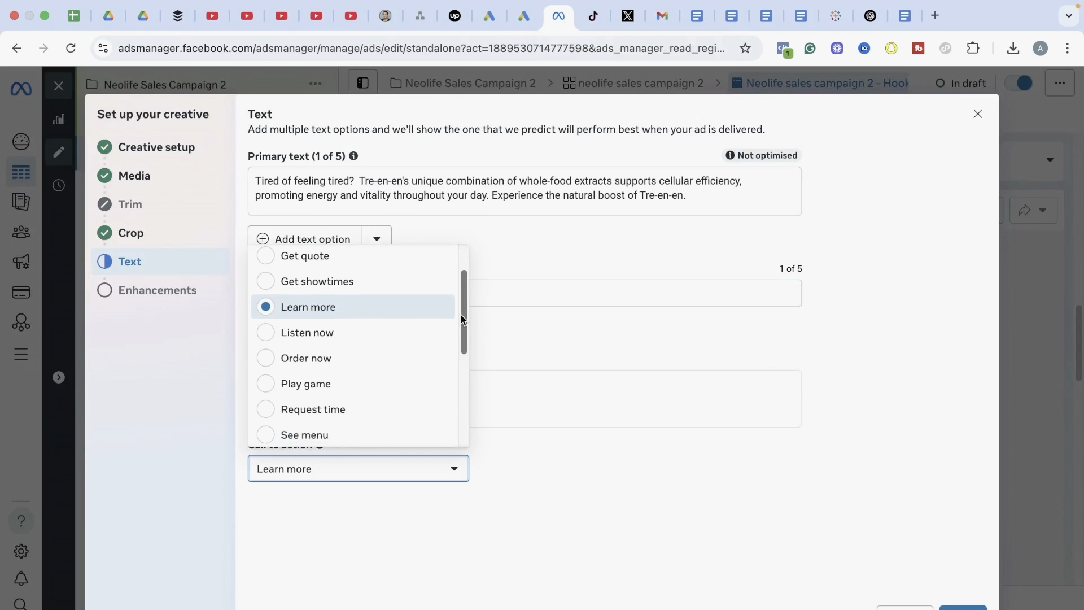
left_click(367, 355)
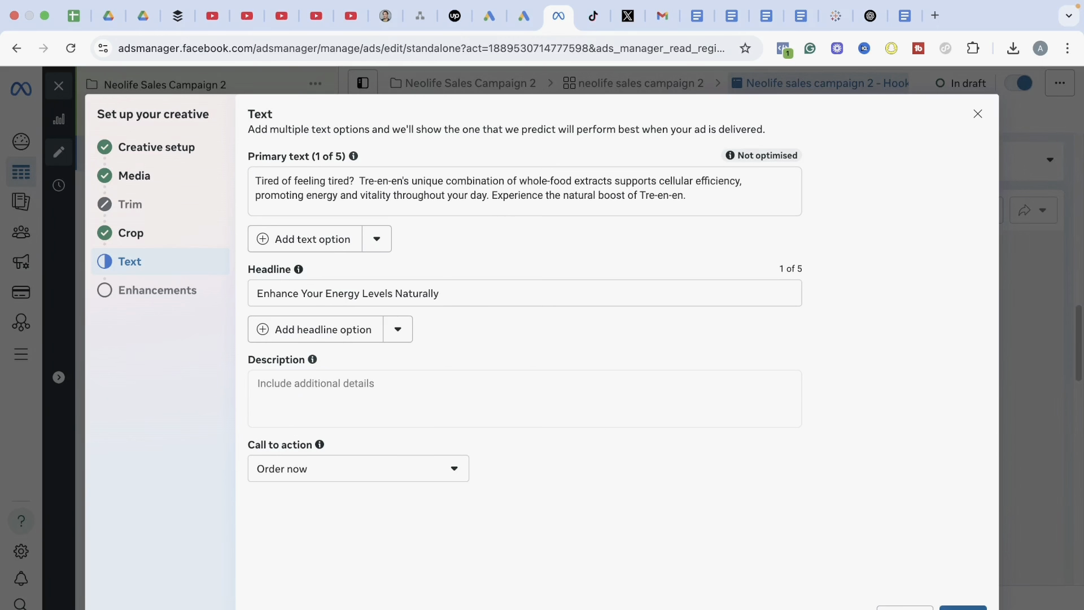
left_click(962, 607)
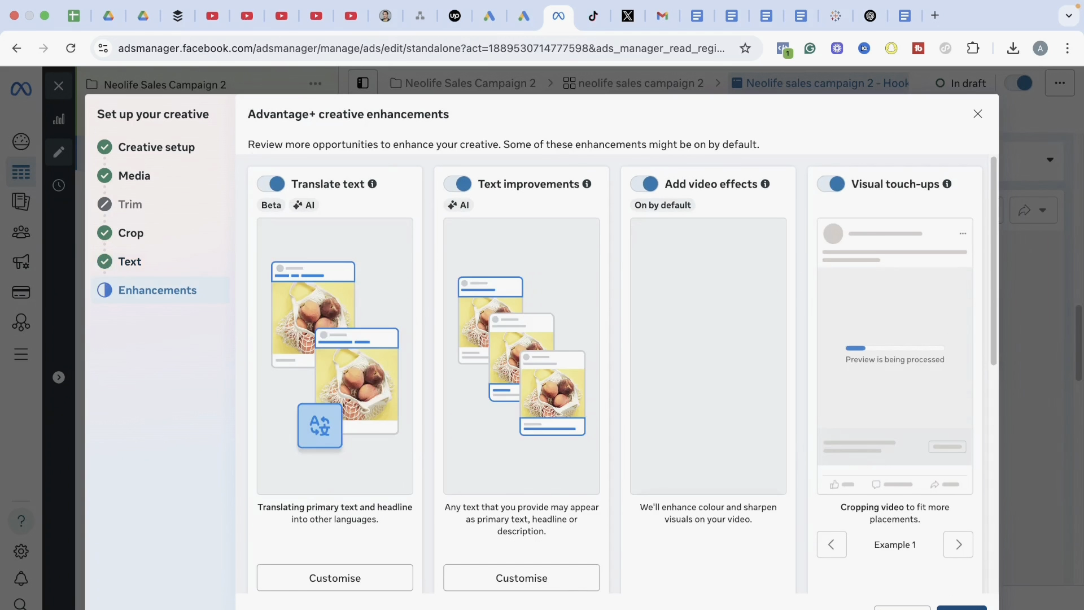
left_click(961, 607)
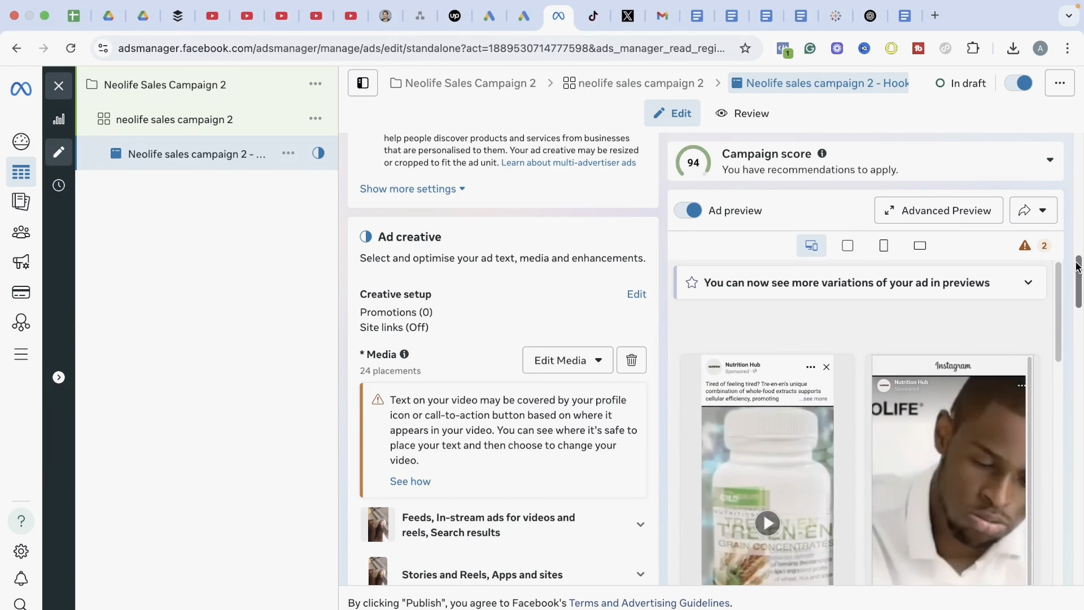
For the ad's website destination, open the Neolife Tre en en product page from the neolifeproducts.co.uk shop in a new browser tab
left_click_drag(1078, 276, 1077, 439)
scroll(1069, 358, "up", 3)
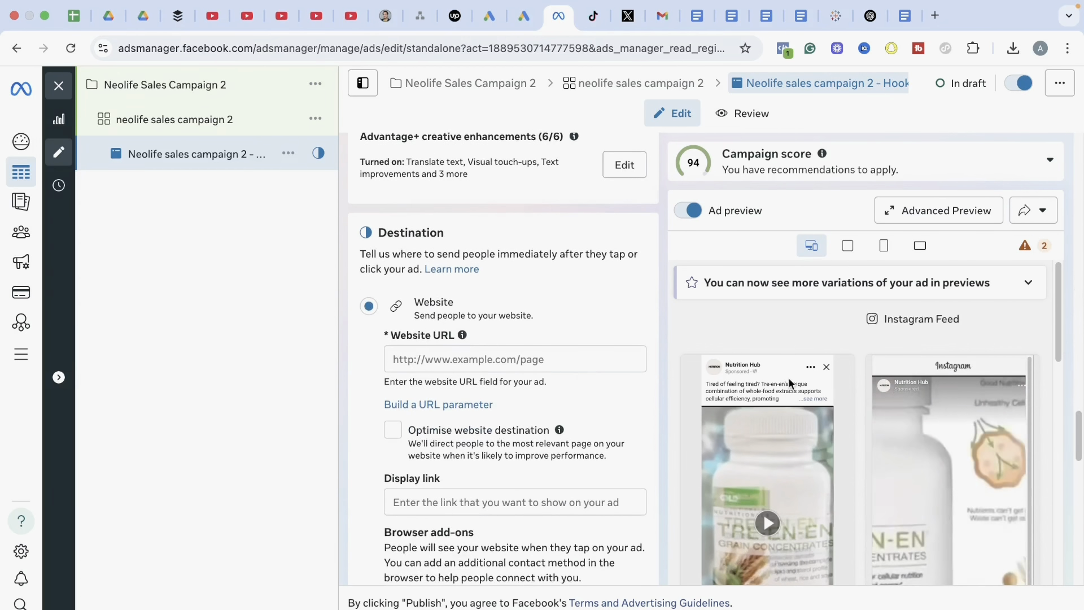
left_click(607, 362)
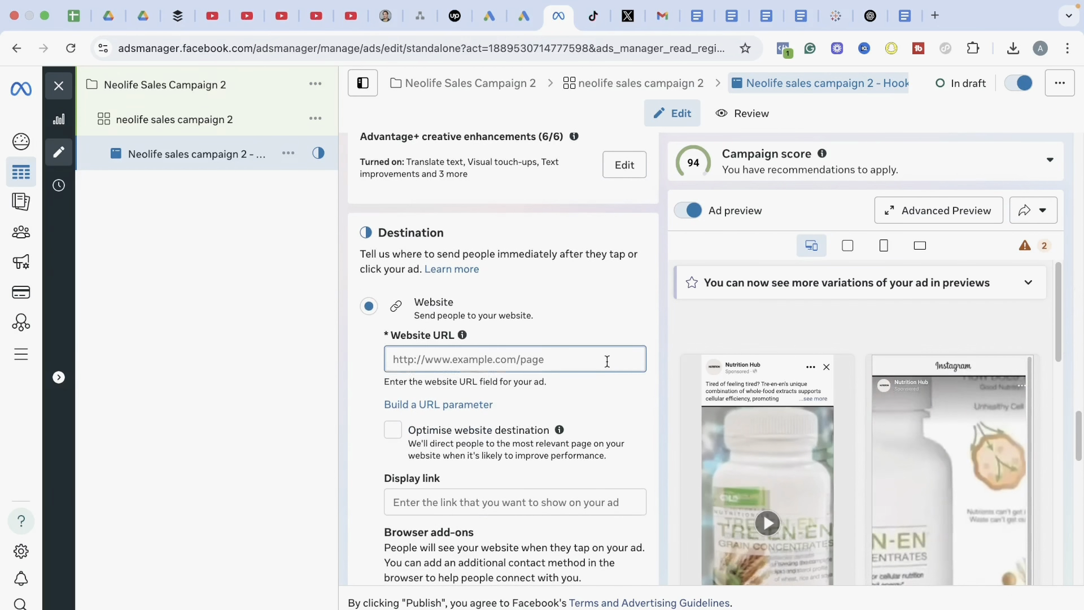
left_click(936, 16)
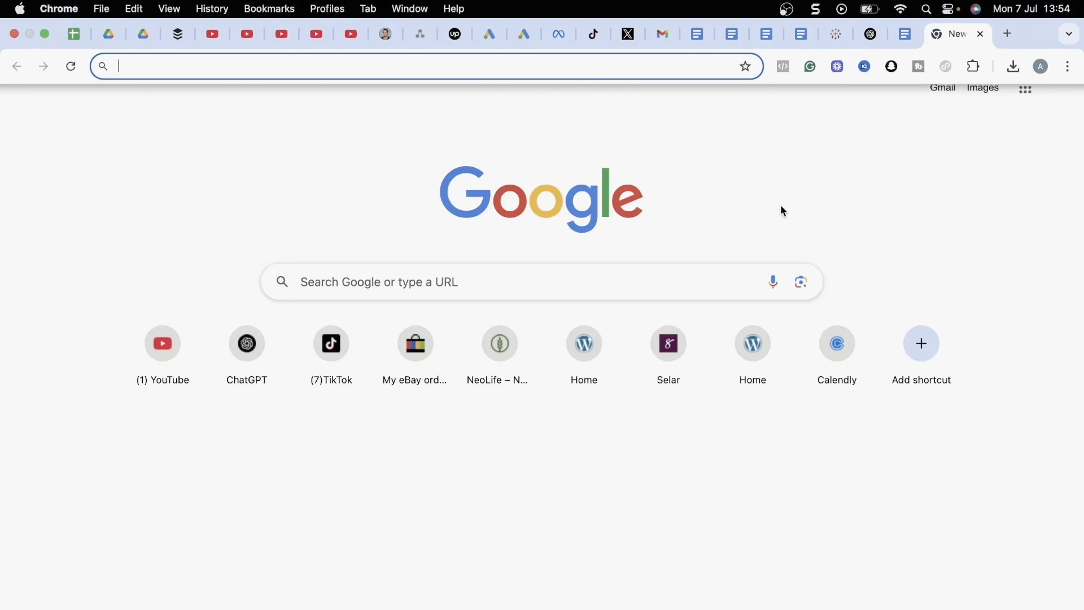
type("neolifeproducts.co.uk")
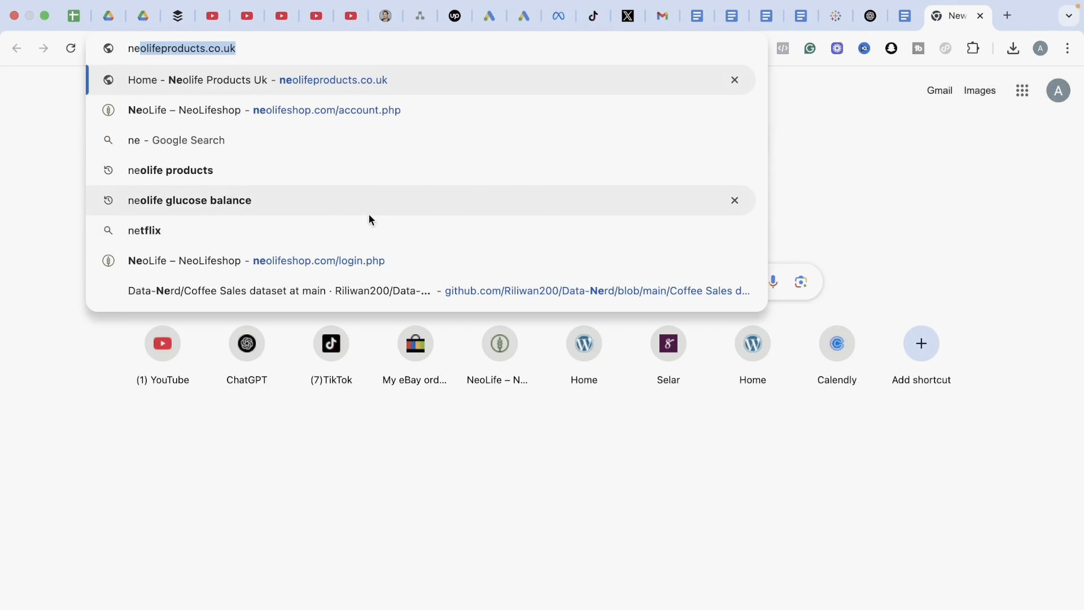
left_click(483, 82)
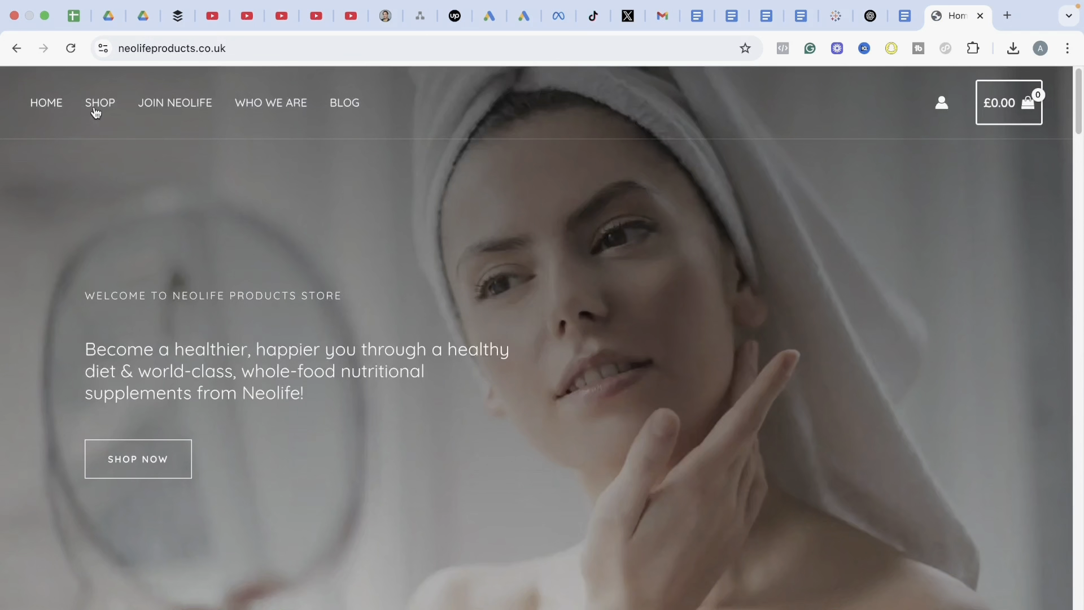
left_click(95, 113)
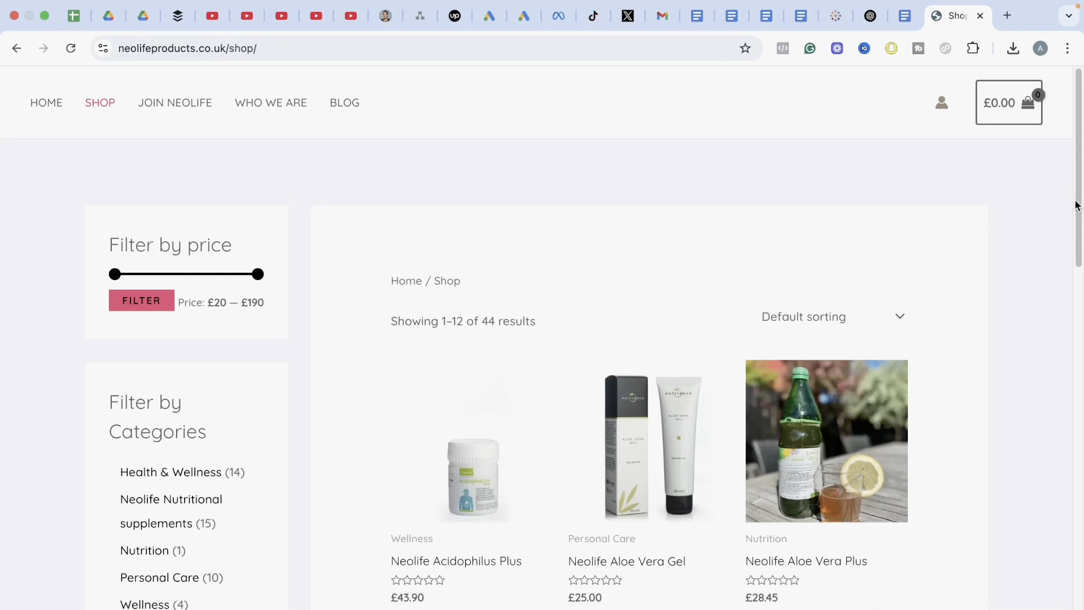
left_click_drag(1078, 206, 1044, 507)
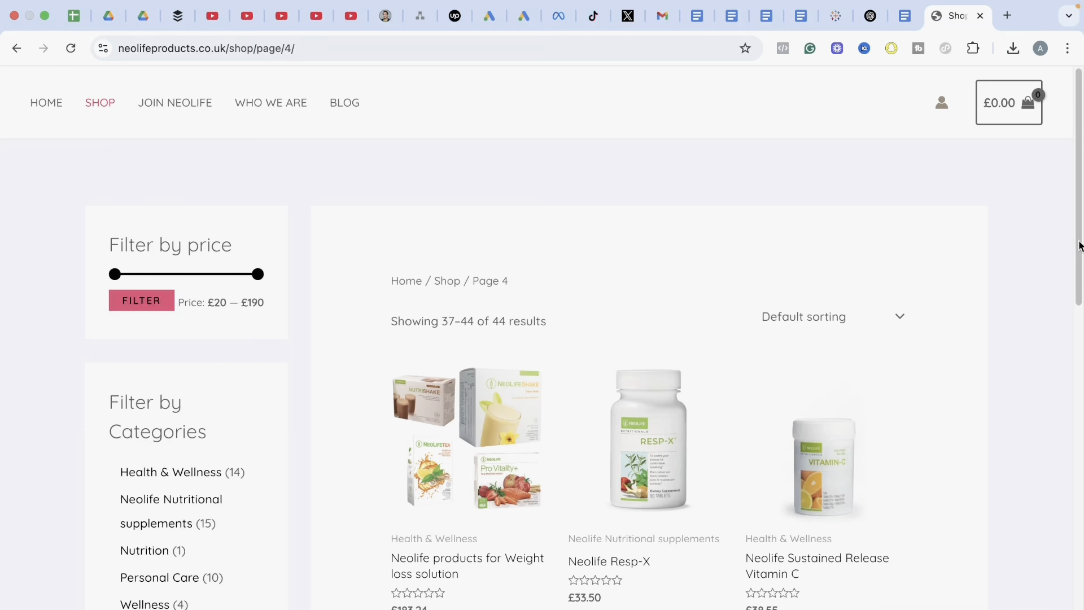
left_click_drag(1080, 246, 1058, 402)
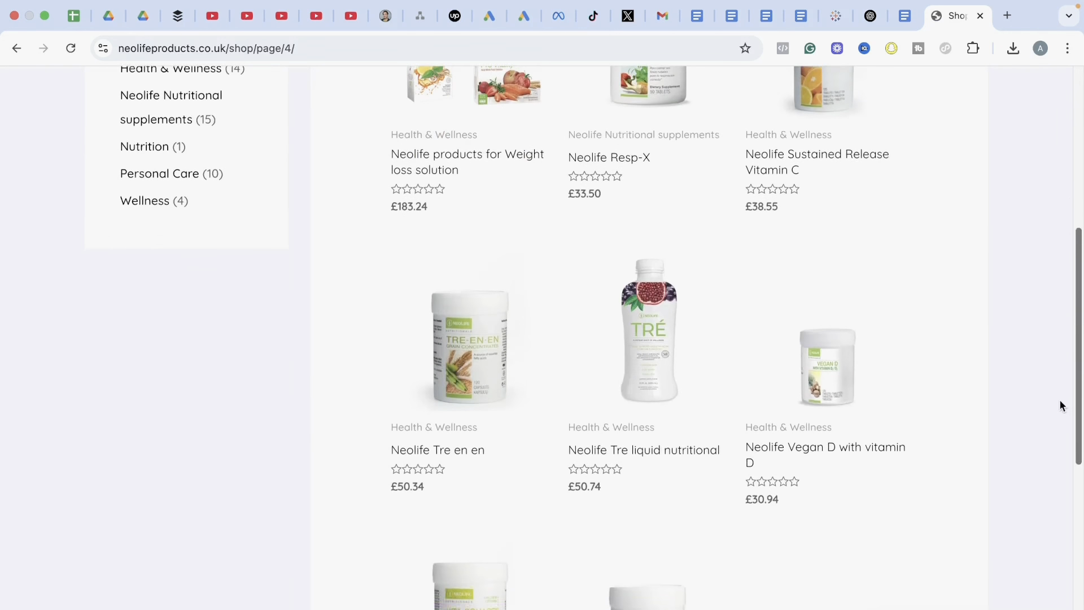
left_click(468, 457)
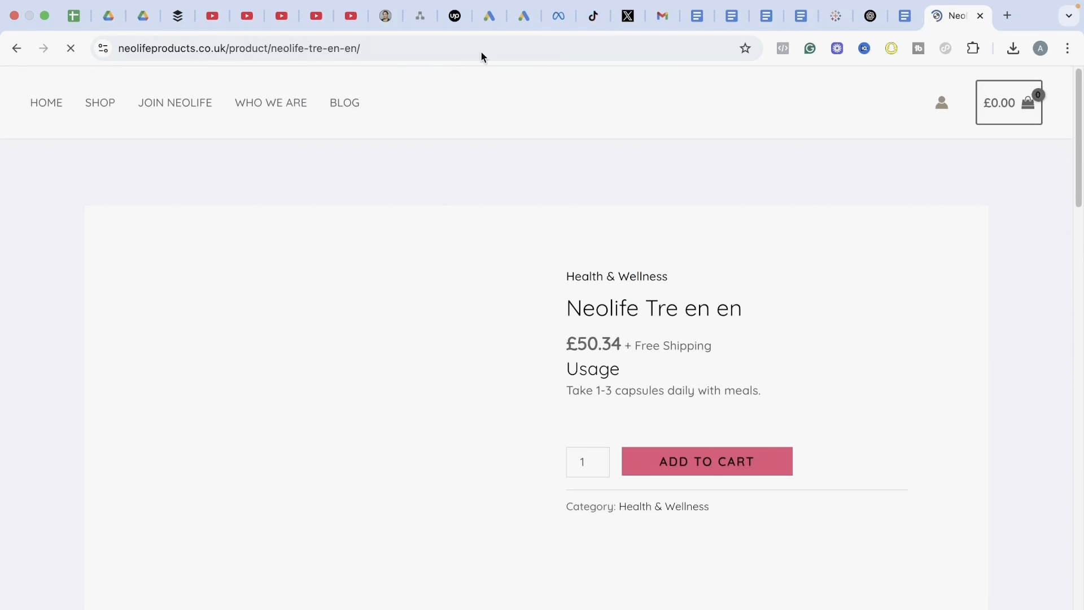
Copy the Neolife Tre en en product page address into the ad's destination website URL in Ads Manager
left_click(487, 50)
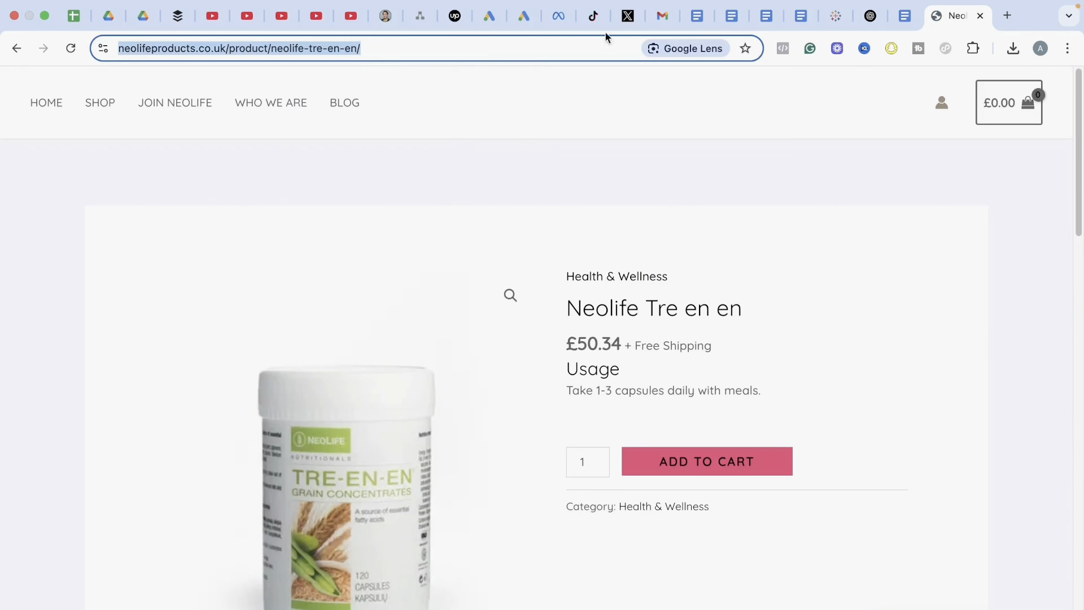
left_click(559, 15)
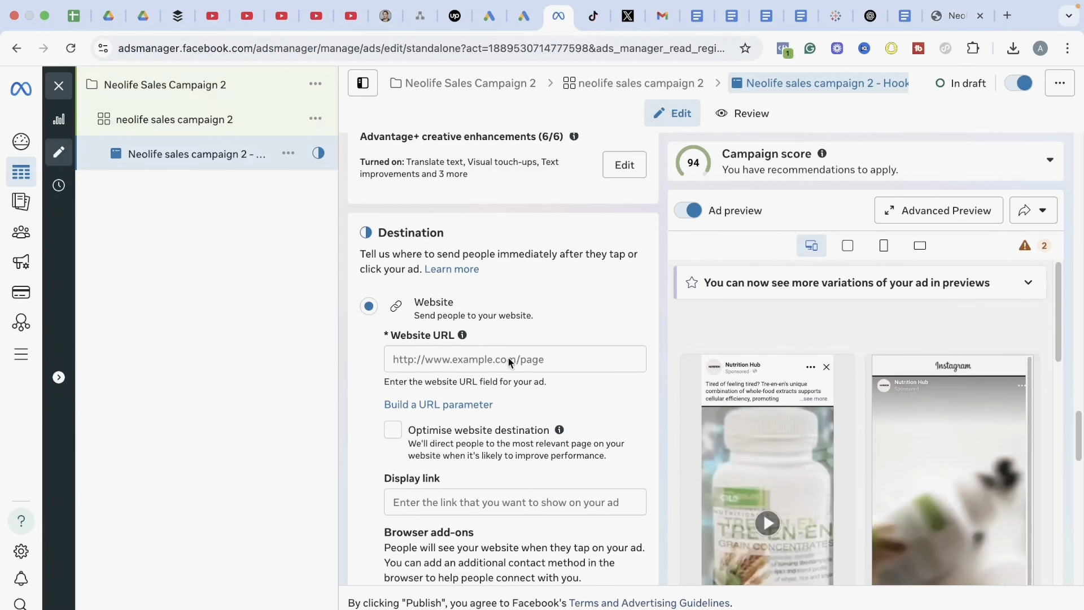
left_click(487, 359)
key("ctrl+v")
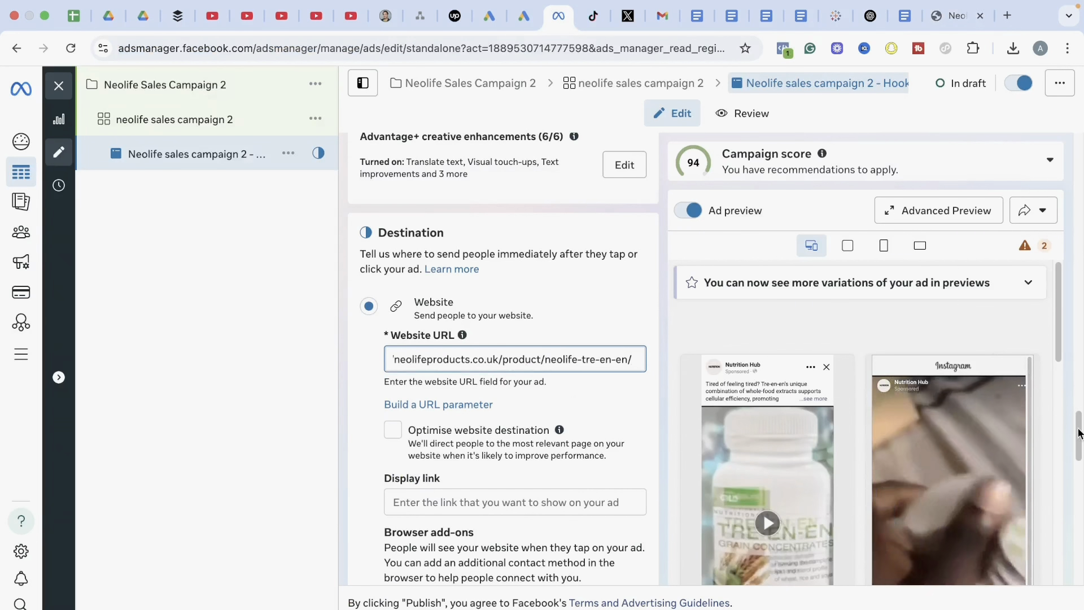
Duplicate the Hook 1 ad once into the original campaign, keeping existing reactions, comments and shares on the new ad
left_click_drag(1079, 427, 1082, 121)
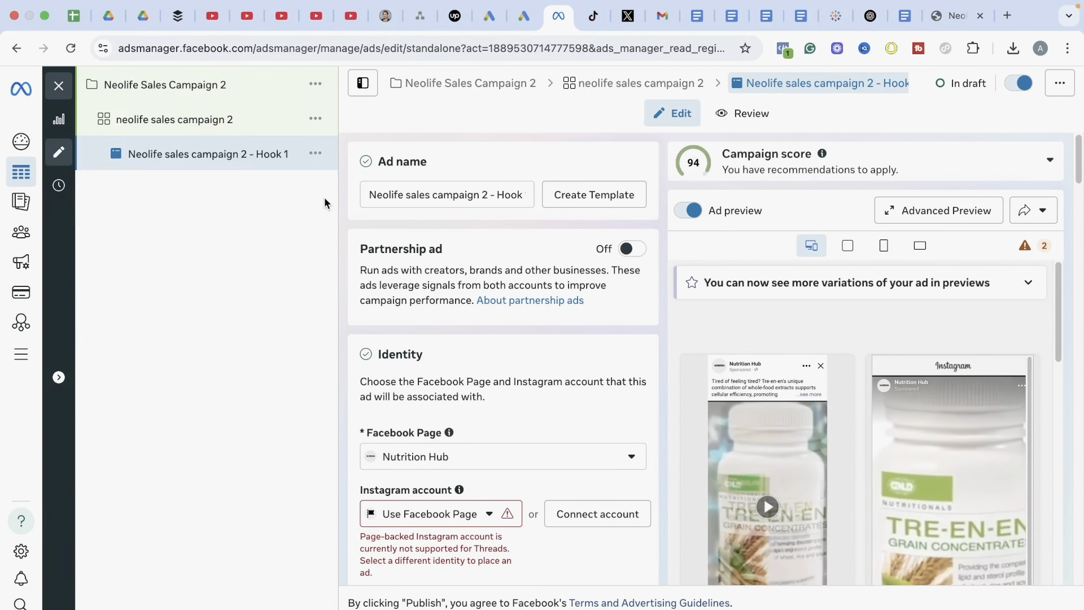
left_click(315, 155)
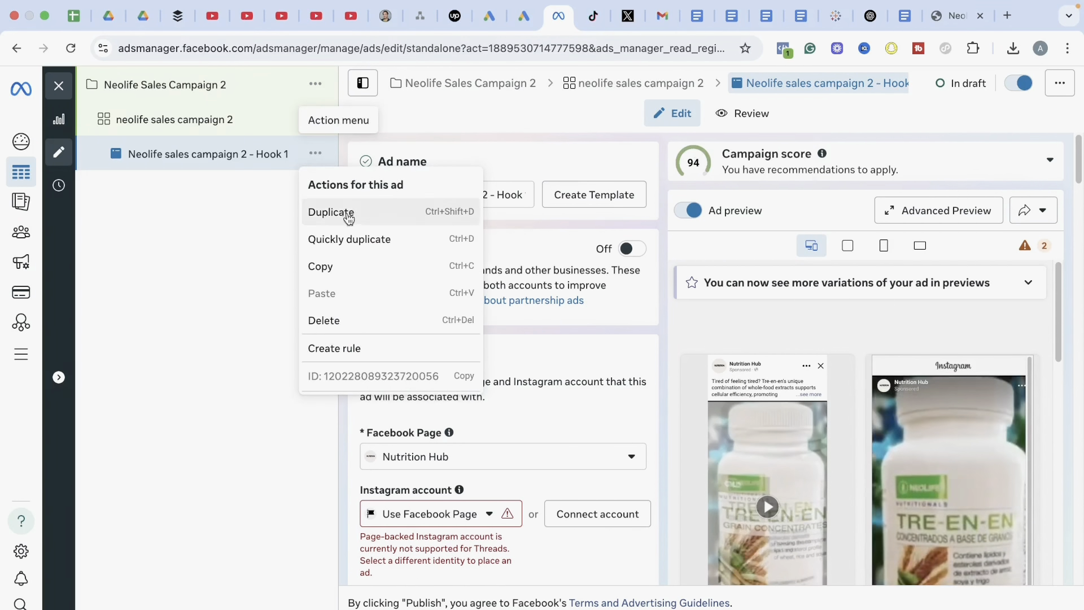
left_click(349, 213)
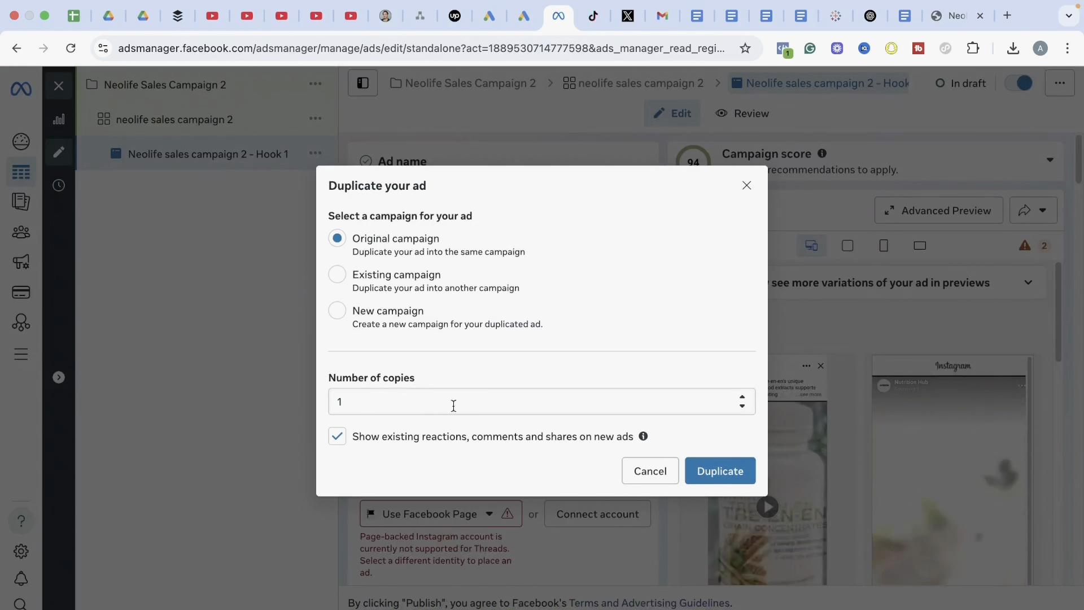
left_click(718, 476)
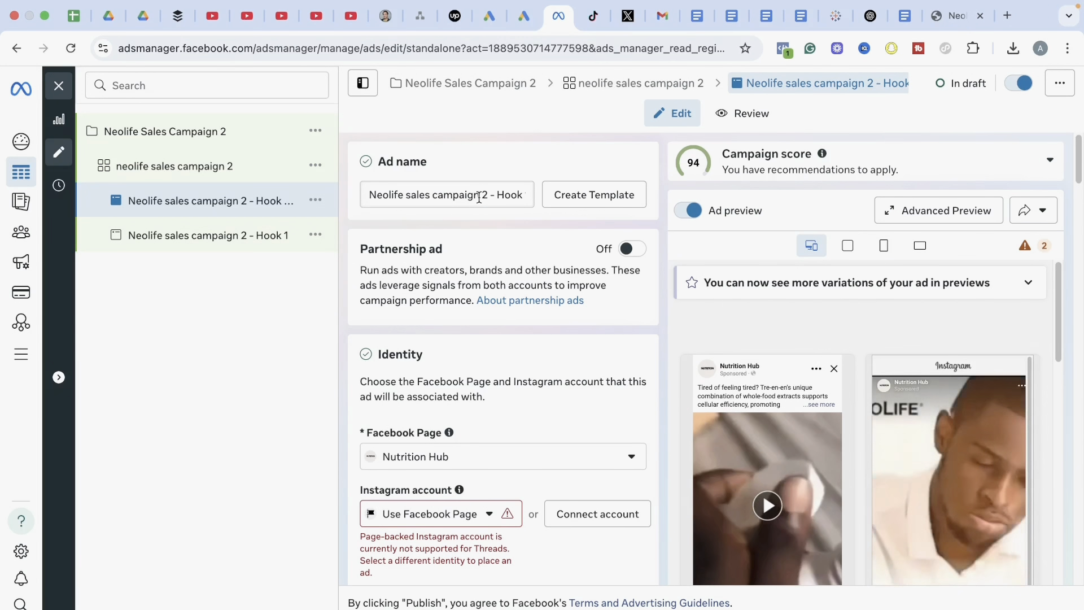
Rename the duplicated ad as "Neolife sales campaign 2 - Hook 2"
left_click(486, 199)
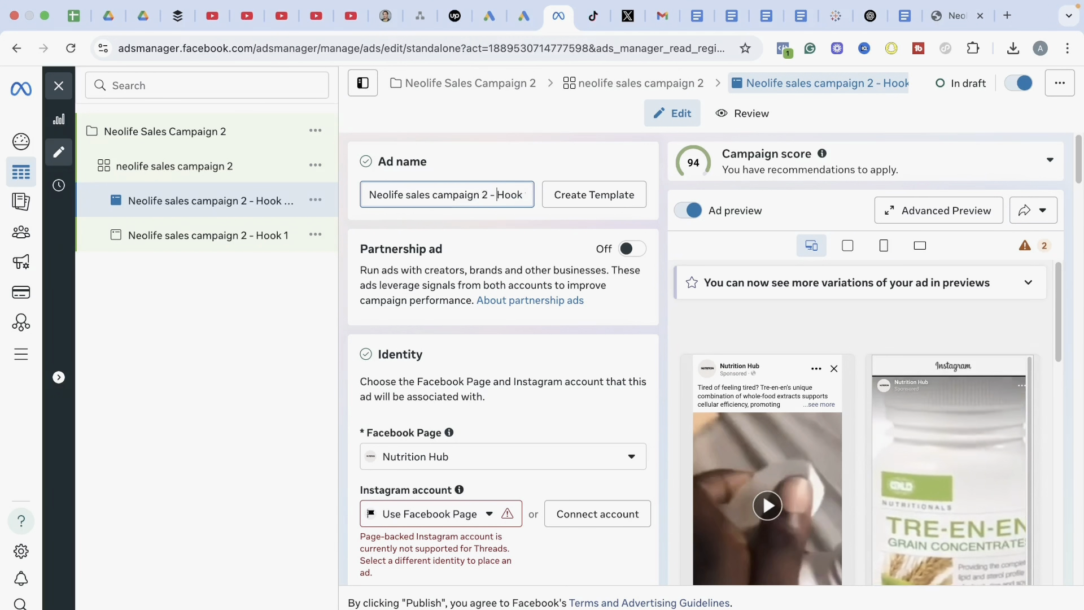
key("Right")
key("Right")
key("Right")
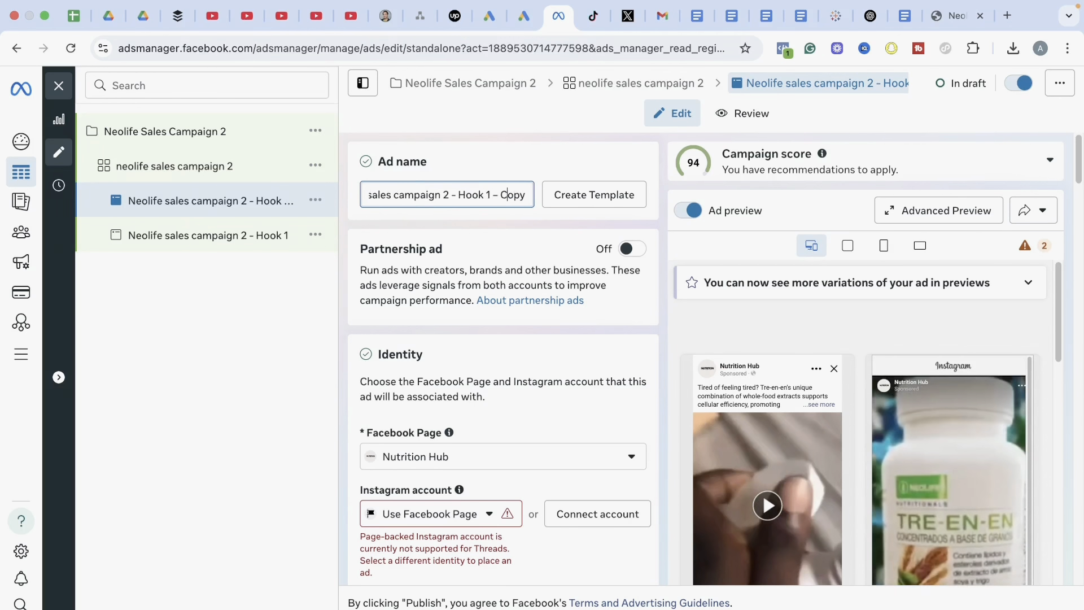
key("BackSpace")
key("BackSpace")
key("BackSpace")
key("BackSpace")
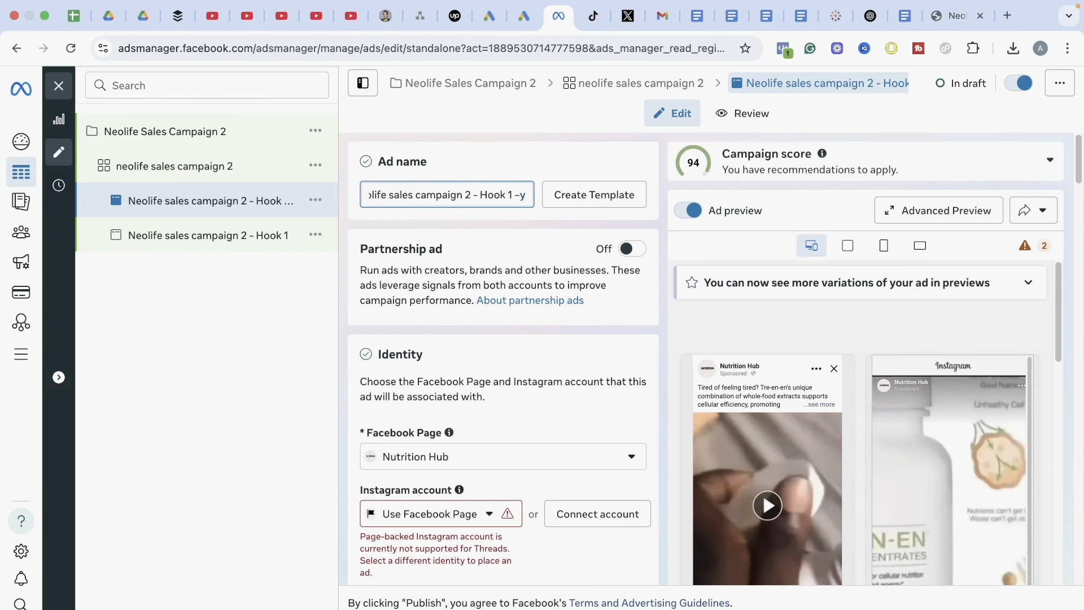
key("BackSpace")
key("BackSpace")
key("BackSpace")
key("BackSpace")
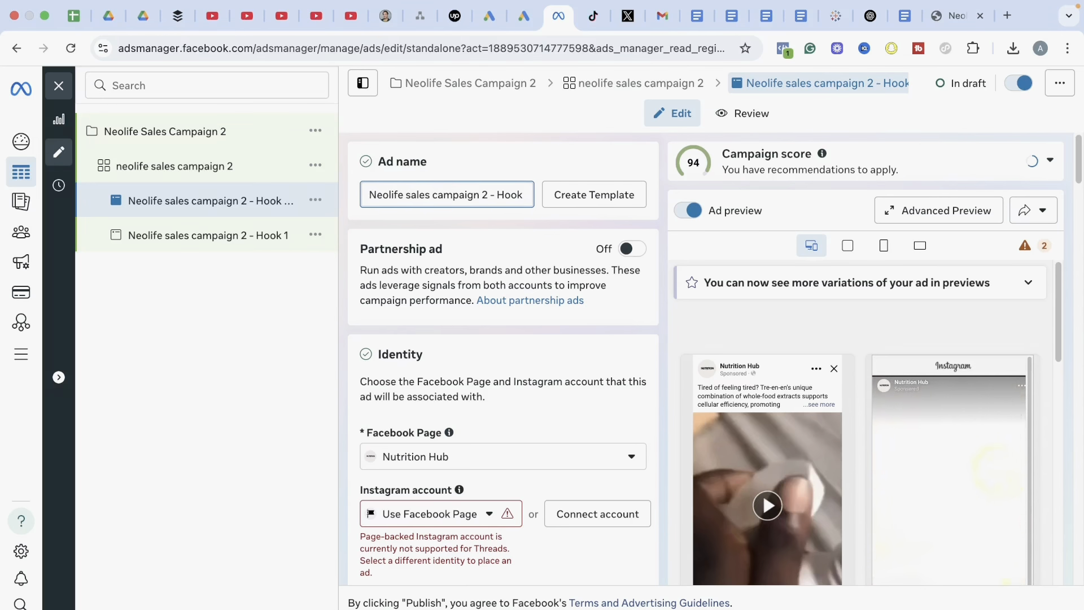
type("2")
left_click(600, 375)
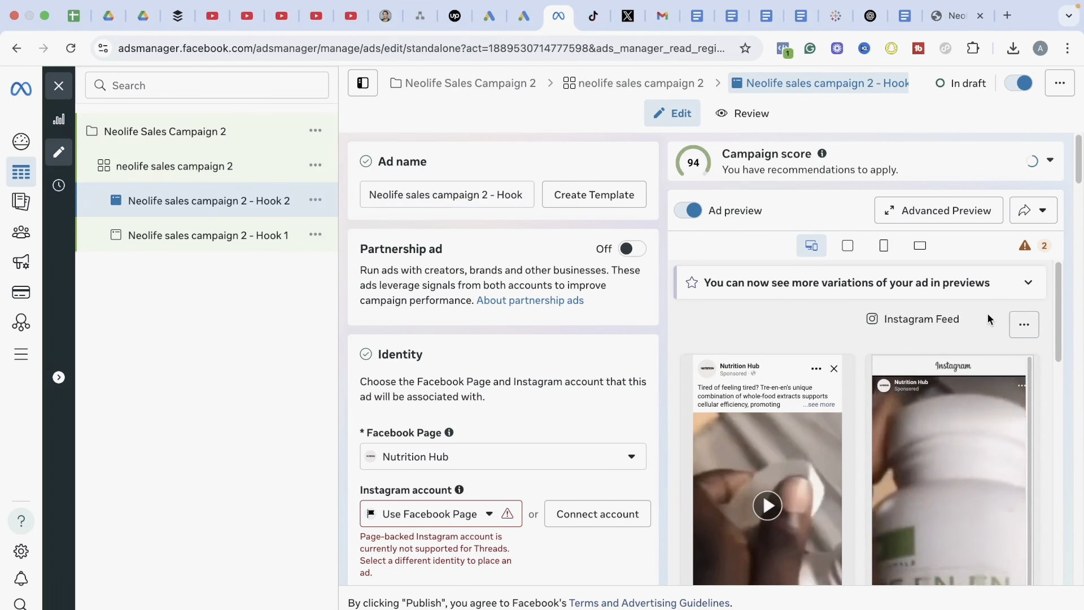
Change the Hook 2 ad's video to "Tre en en video .mp4", uploaded from the Facebook Ads folder, and continue to the ad text
left_click_drag(1080, 172, 1076, 291)
left_click(564, 244)
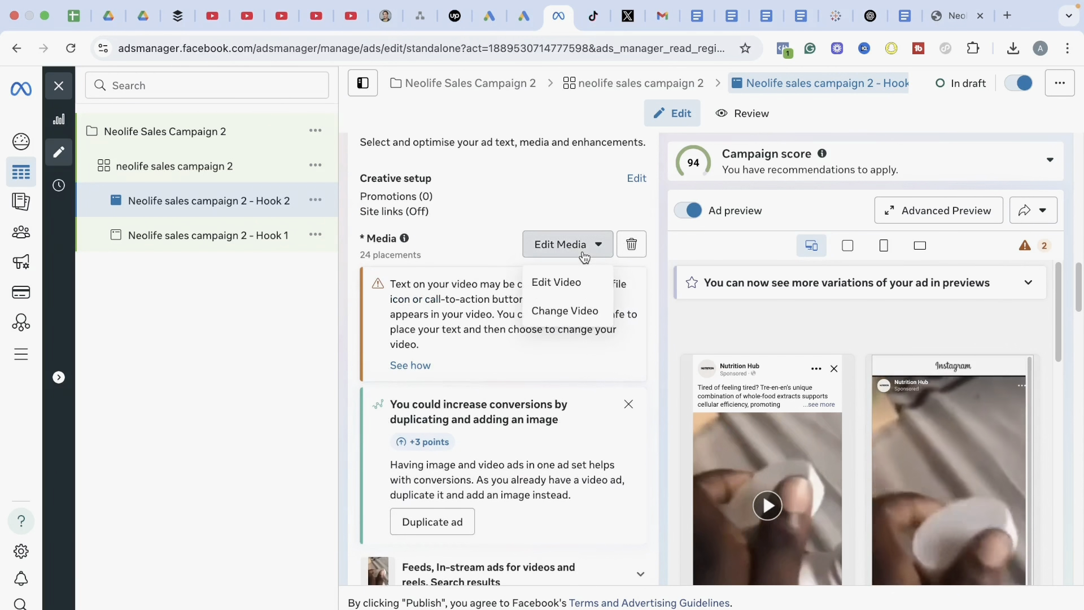
left_click(567, 310)
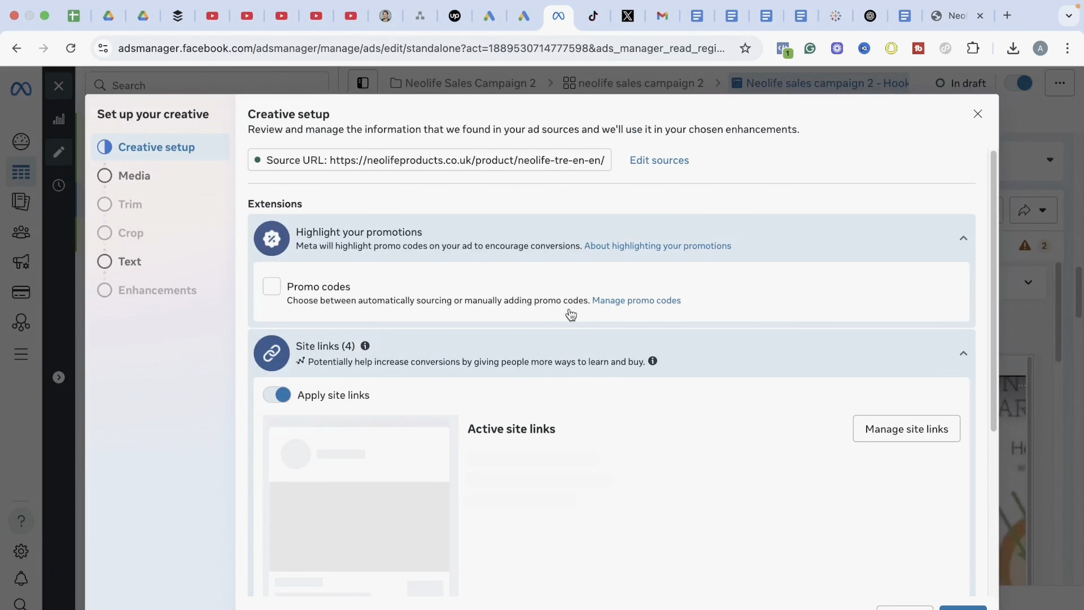
scroll(932, 385, "down", 5)
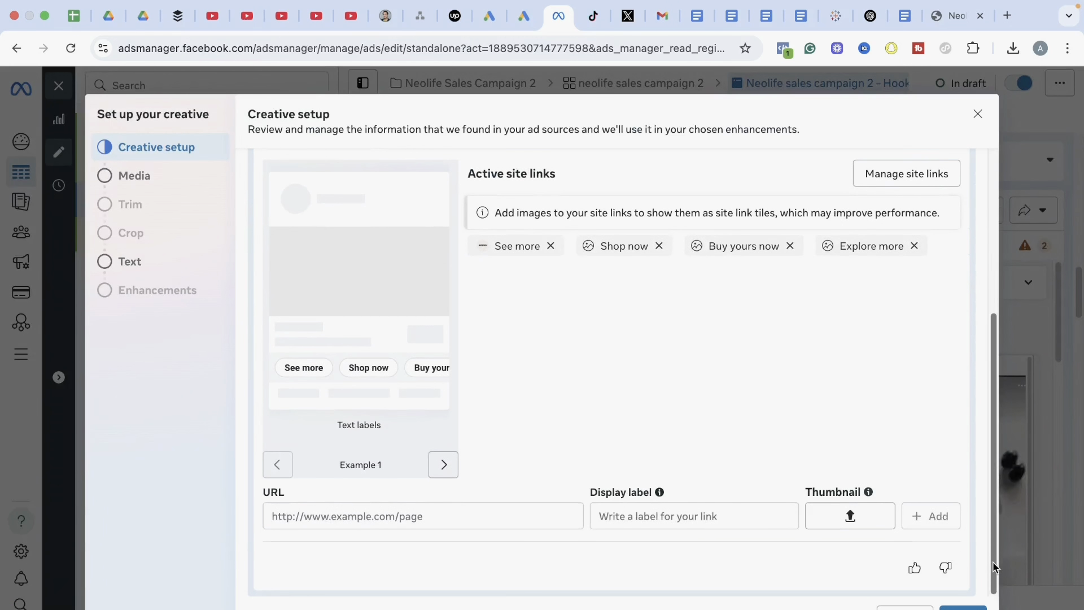
left_click(963, 608)
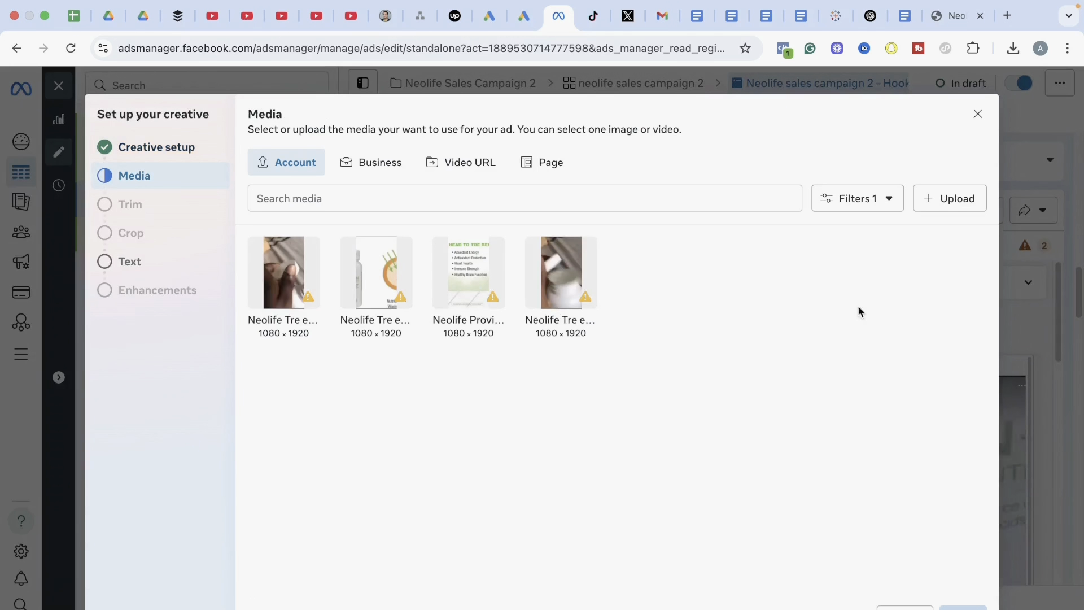
left_click(946, 201)
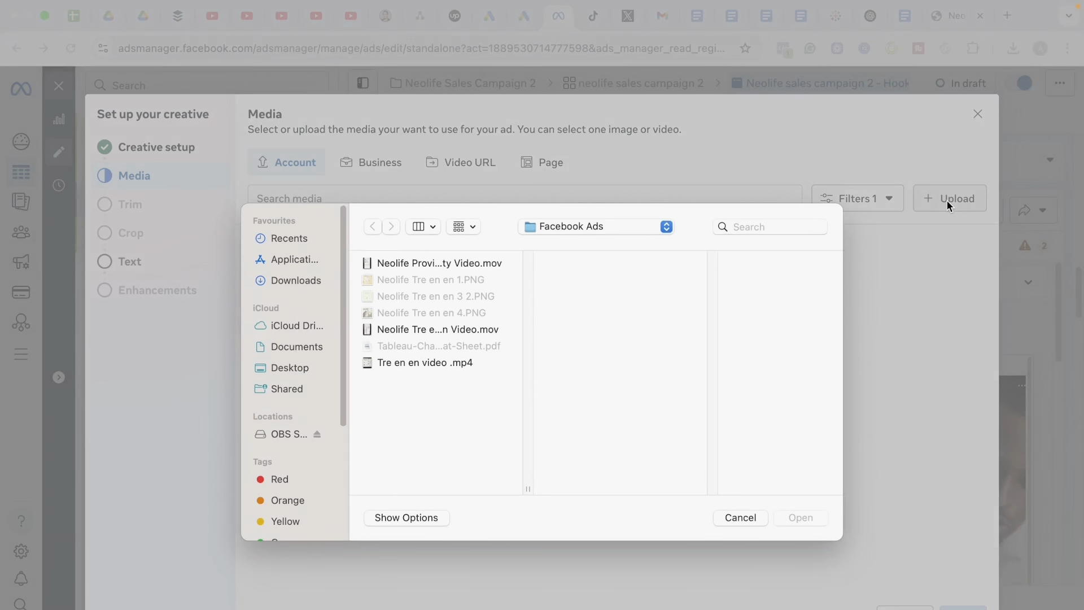
left_click(423, 364)
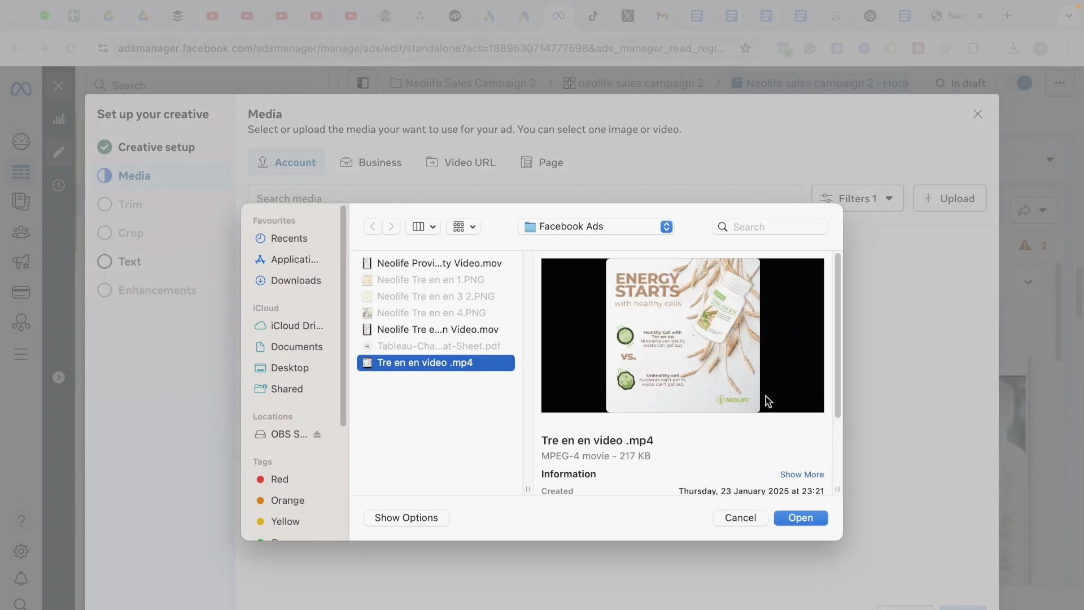
left_click(800, 517)
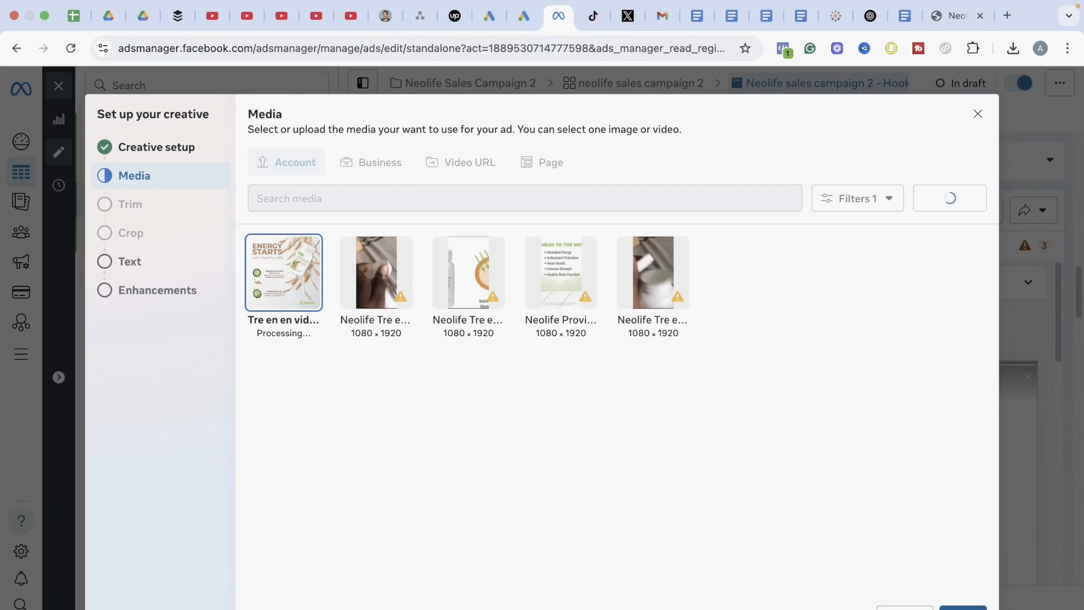
left_click(962, 607)
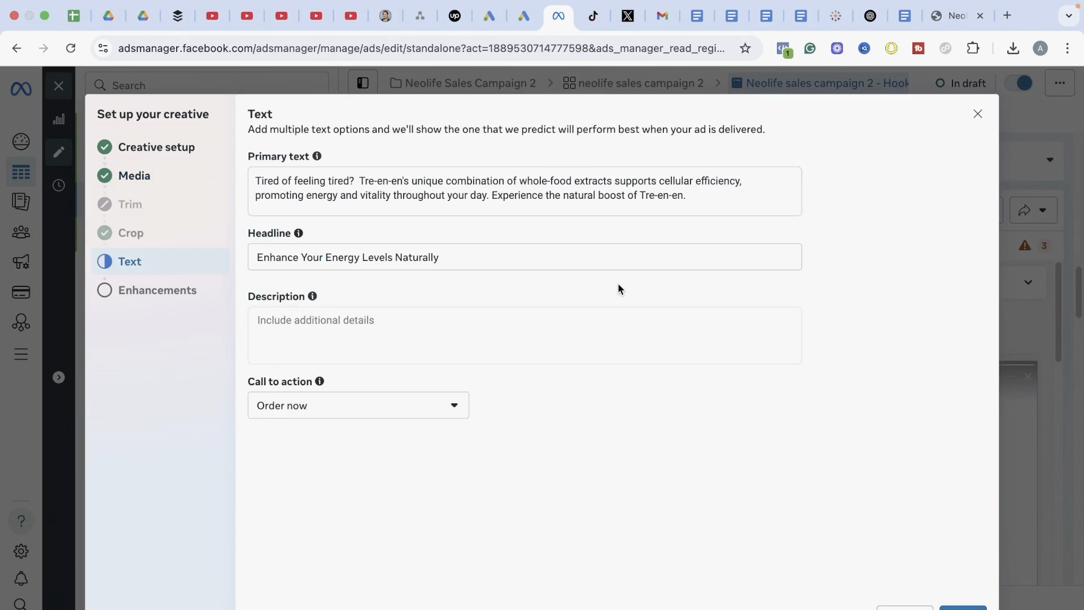
Replace the Hook 2 primary text with the "Experience renewed energy and vitality" paragraph copied from the Paid Ads document
left_click(902, 26)
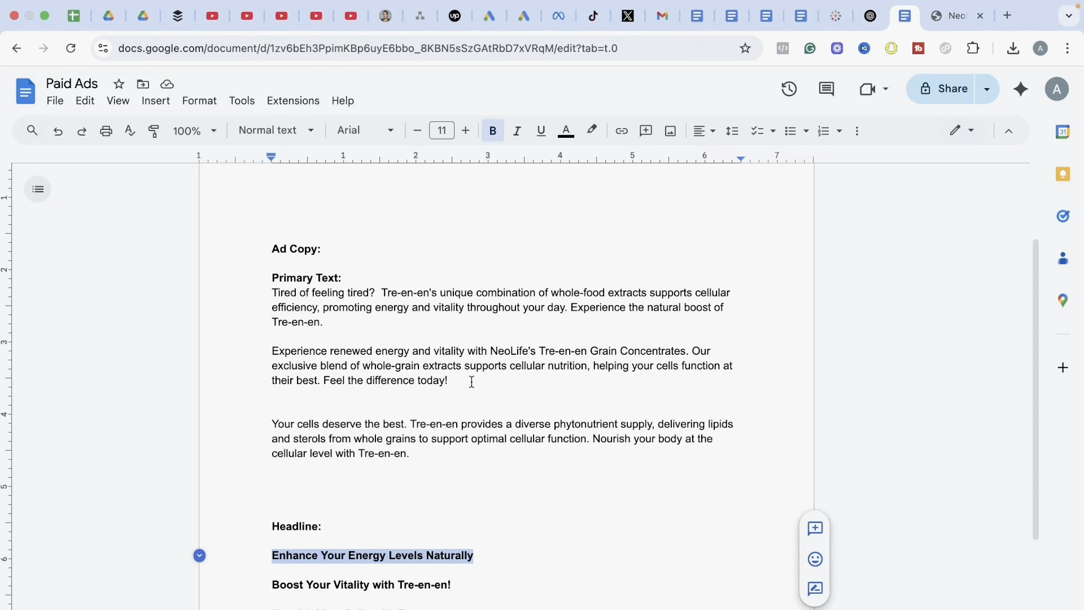
left_click_drag(472, 382, 274, 338)
key("super+c")
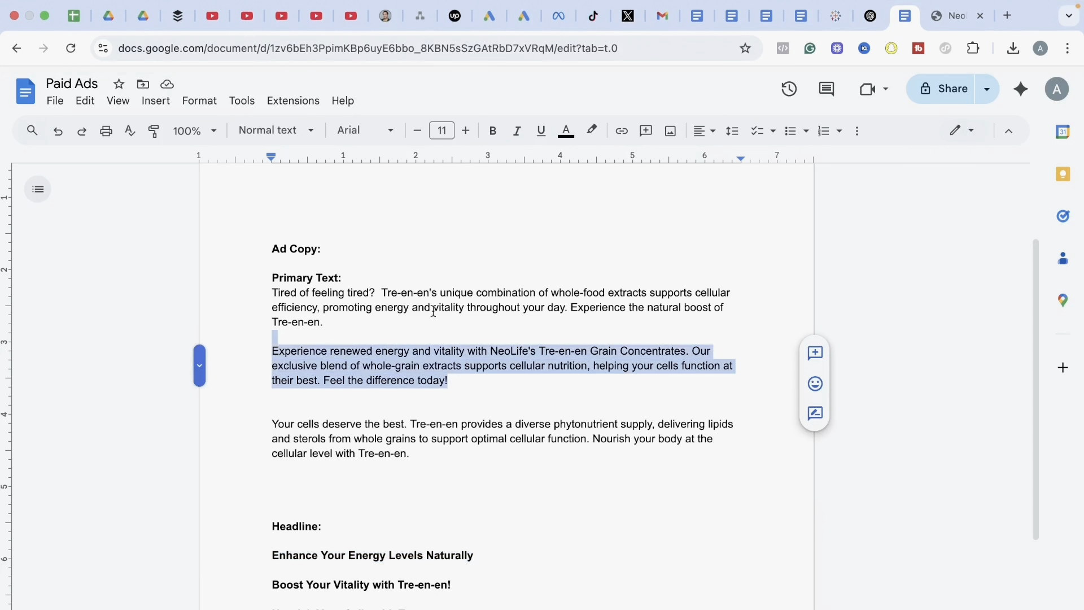
left_click(559, 17)
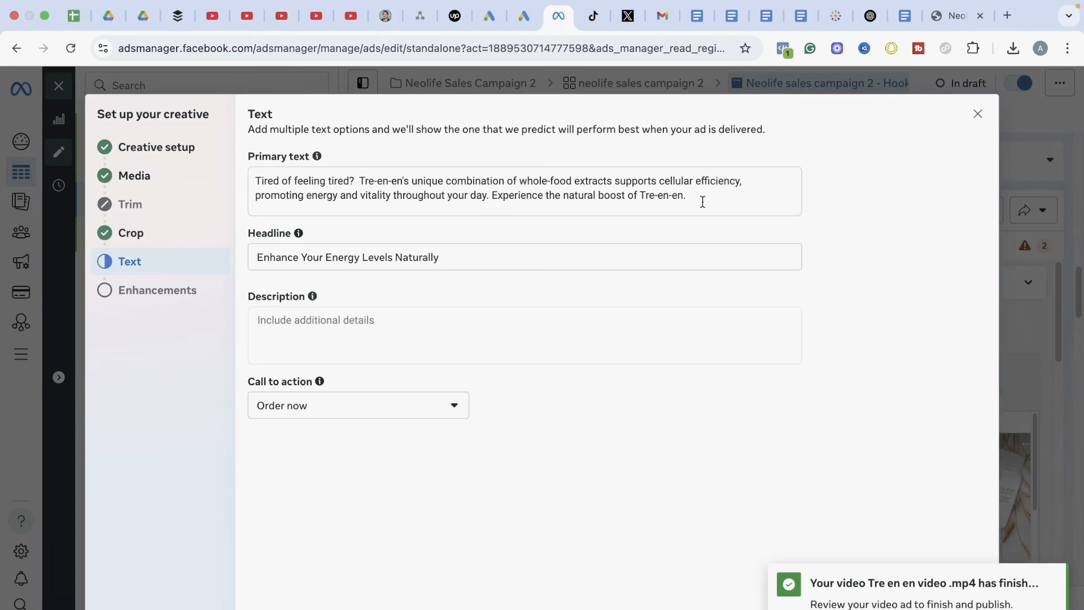
left_click(507, 171)
key("super+a")
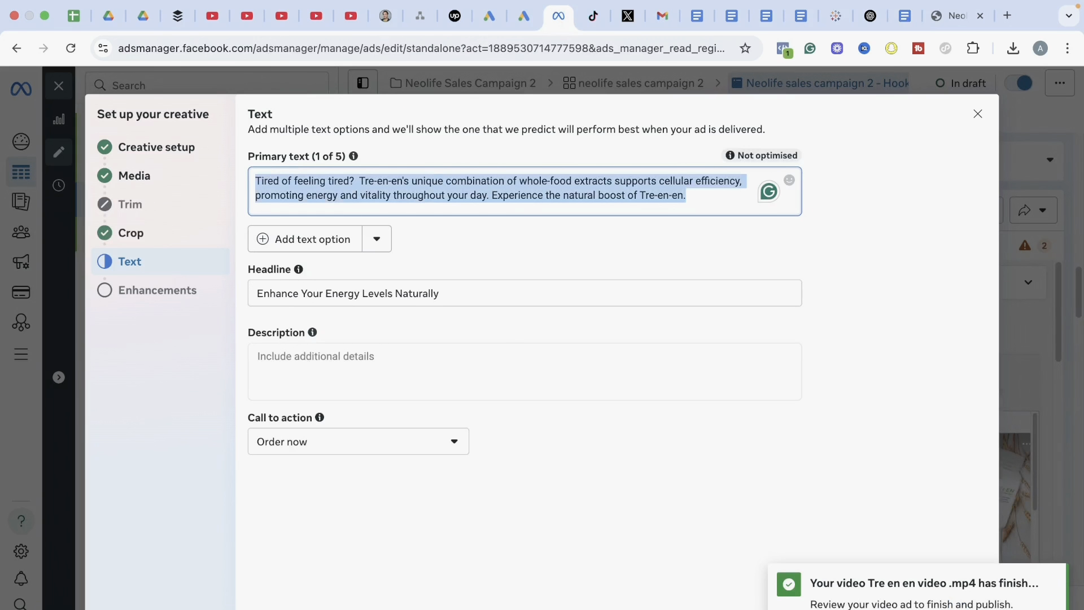
key("BackSpace")
key("super+v")
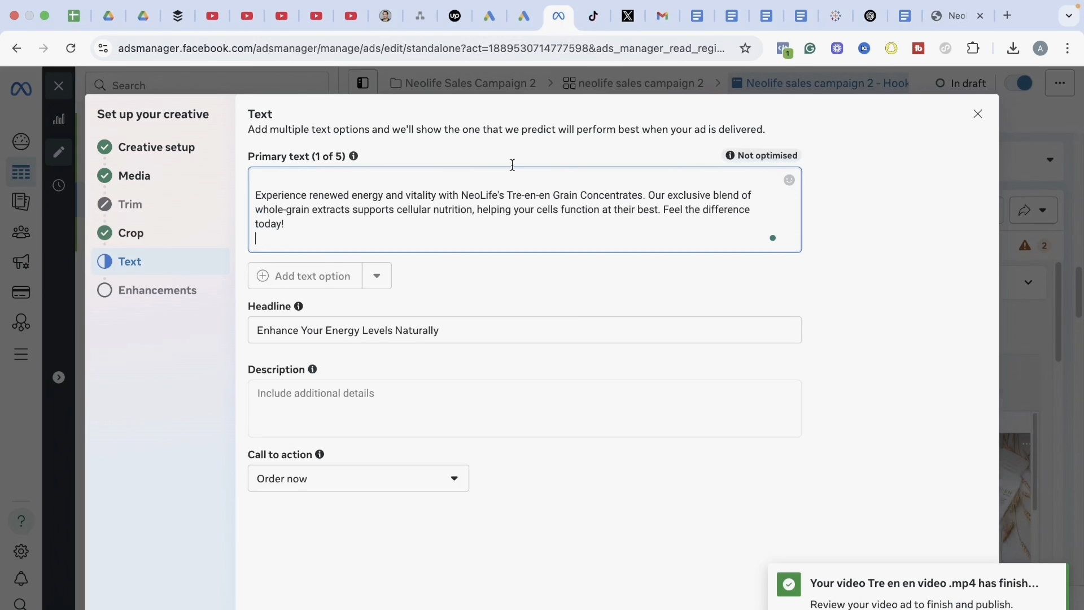
Replace the Hook 2 headline with "Boost Your Vitality with Tre-en-en!" copied from the Paid Ads document
left_click(906, 17)
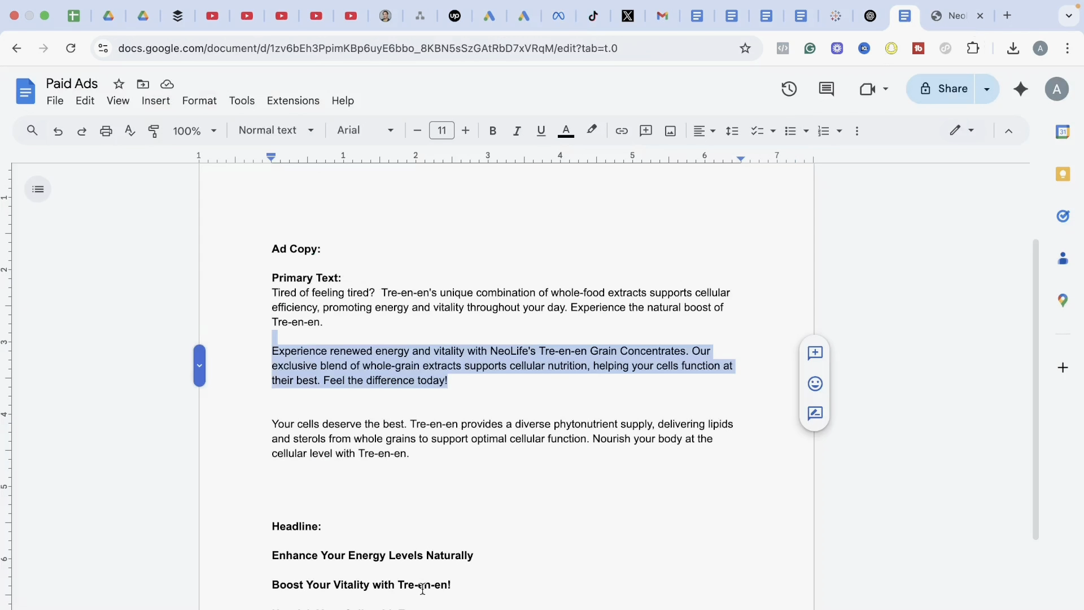
left_click_drag(465, 586, 274, 585)
key("super+c")
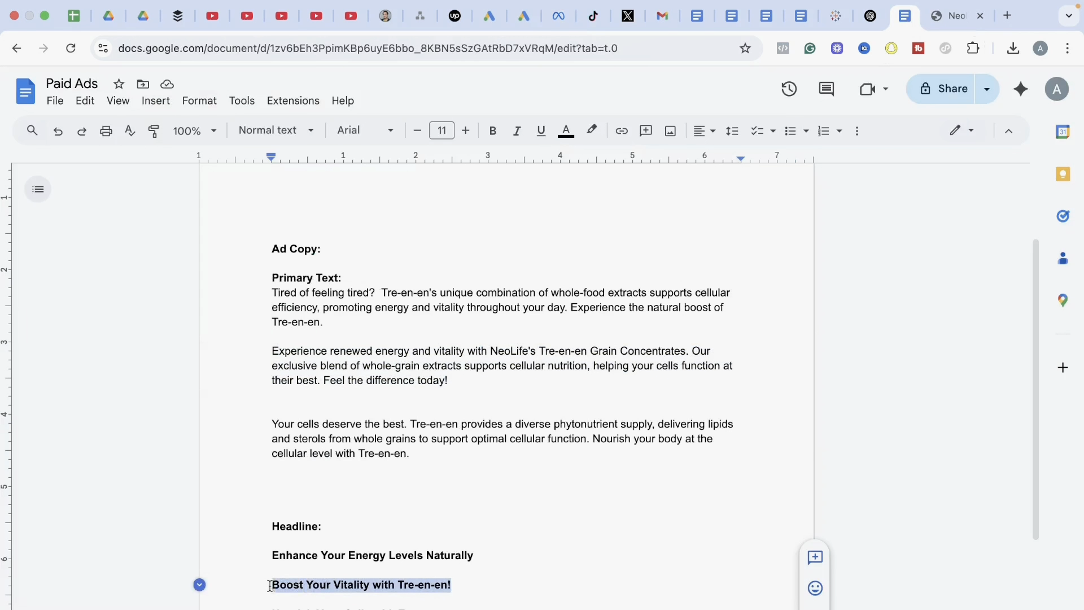
left_click(557, 22)
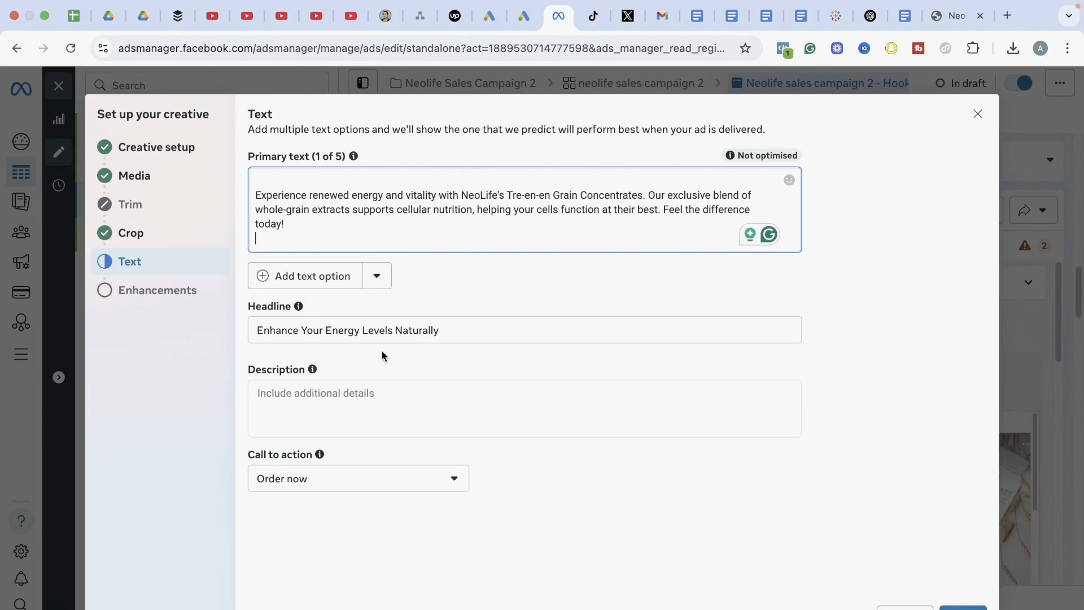
left_click_drag(453, 329, 255, 330)
key("BackSpace")
key("super+v")
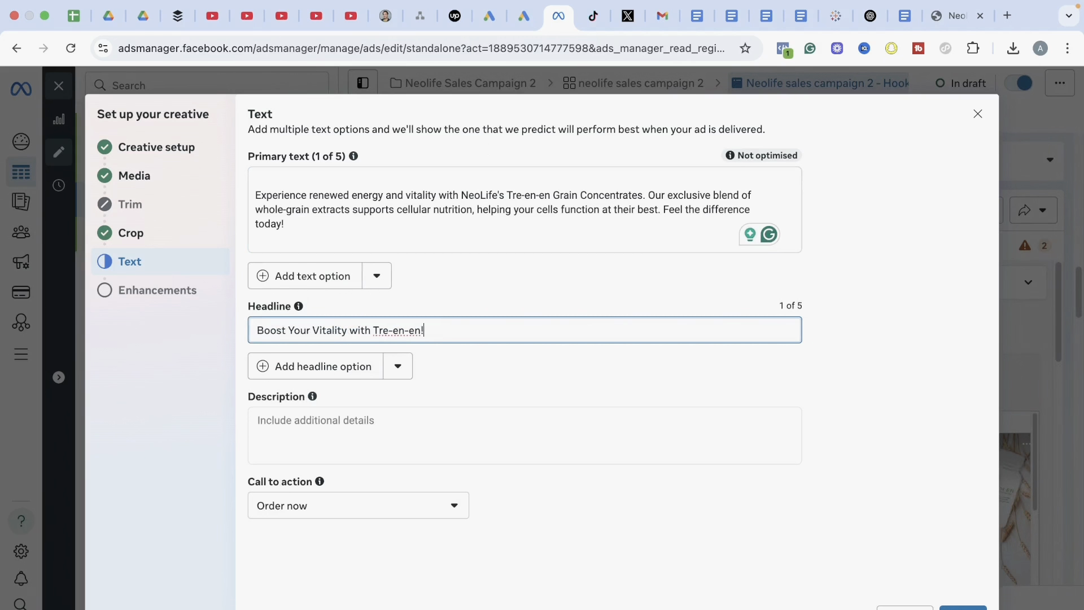
Complete the Hook 2 creative setup, accepting the preset Advantage+ creative enhancements
left_click(752, 531)
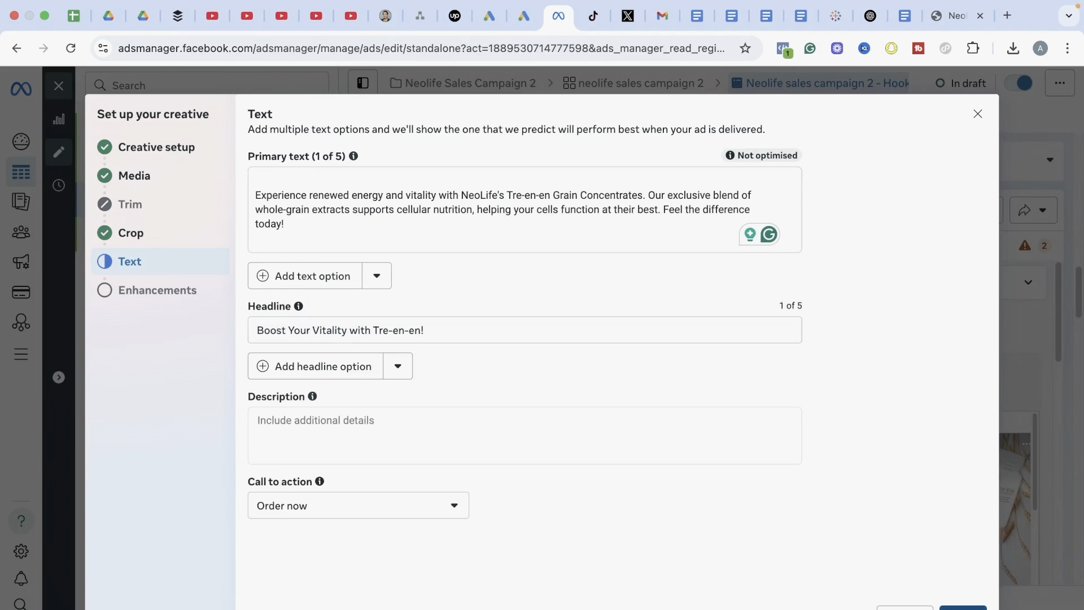
left_click(962, 607)
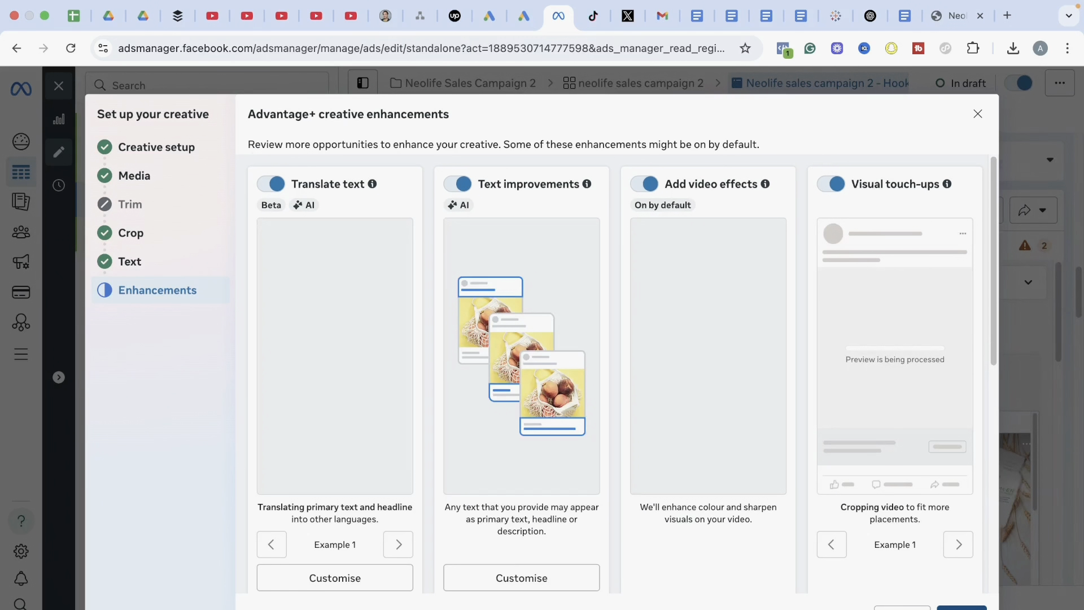
left_click(962, 607)
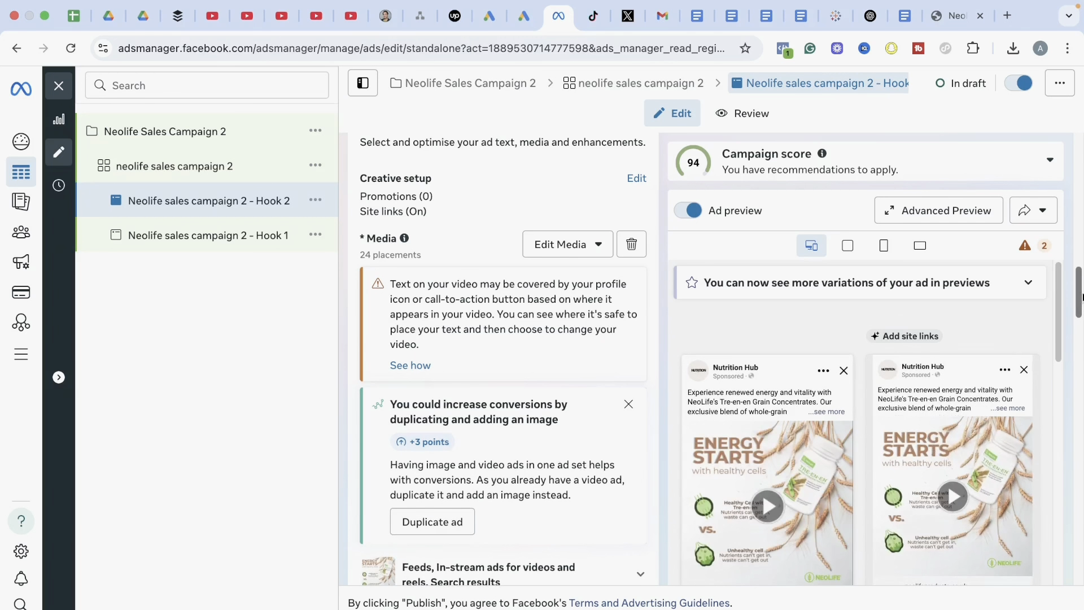
left_click_drag(1080, 296, 1079, 166)
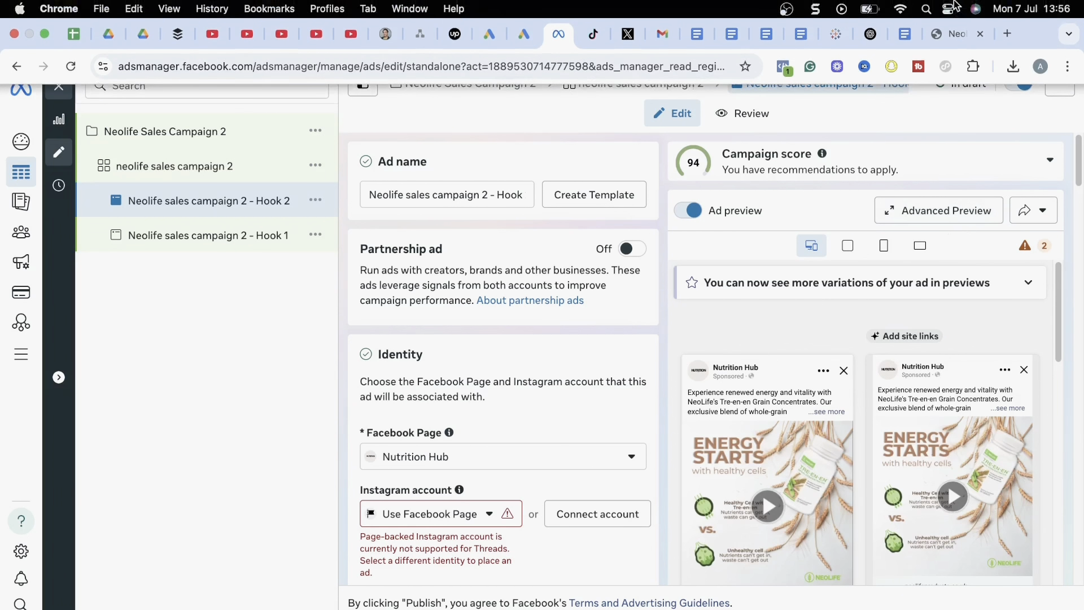
Duplicate the Hook 2 ad once into the original campaign, keeping existing reactions, comments and shares on the new ad
mouse_move(1023, 249)
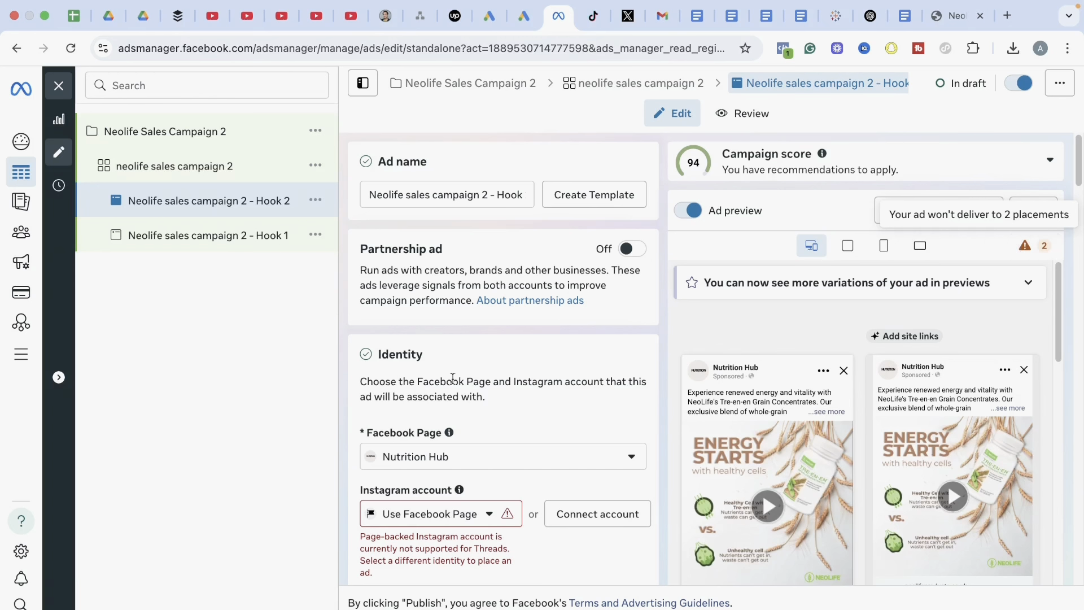
left_click(317, 199)
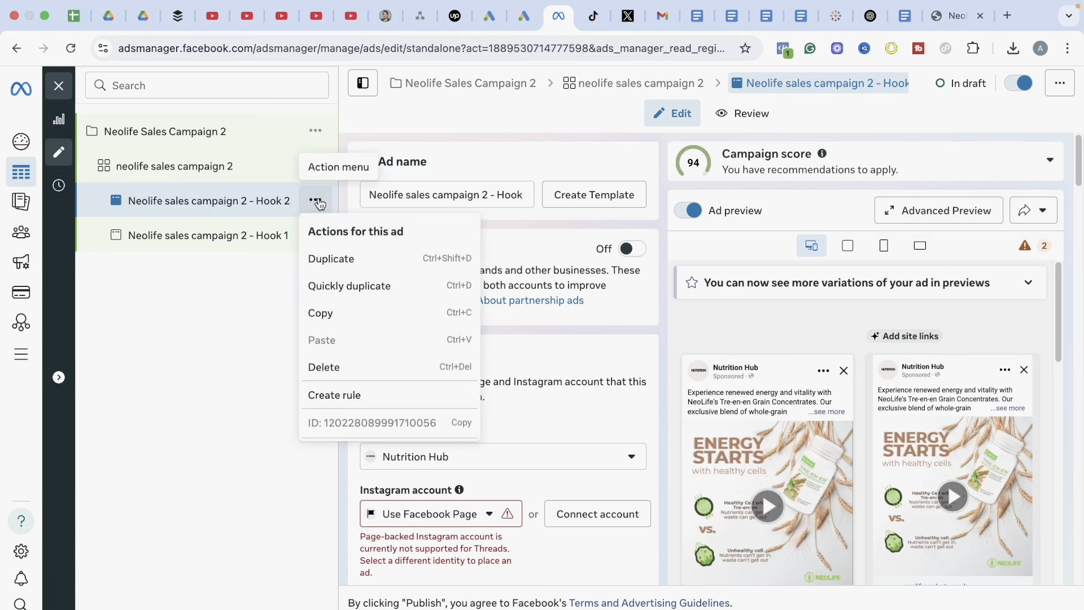
left_click(327, 260)
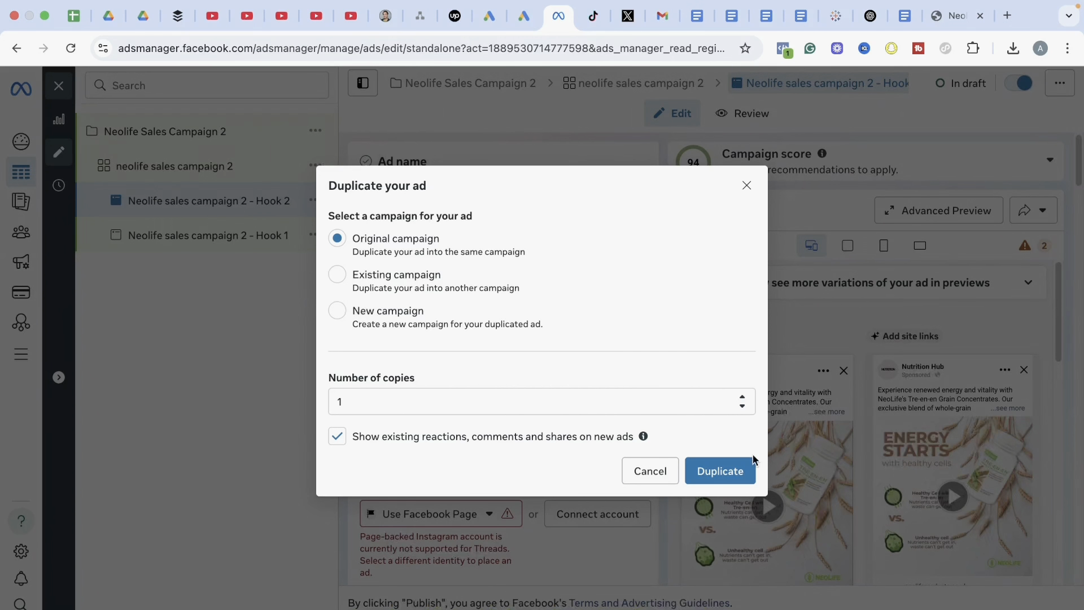
left_click(727, 477)
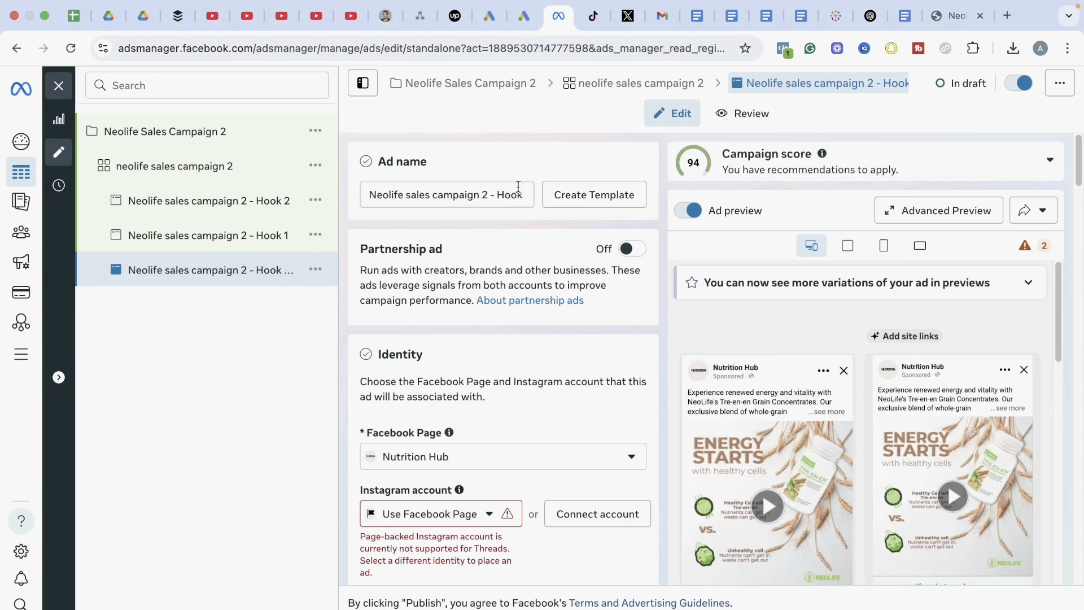
Rename the duplicated Hook 2 ad as "Neolife sales campaign 2 - Carousel"
left_click(513, 193)
key("Right")
key("Right")
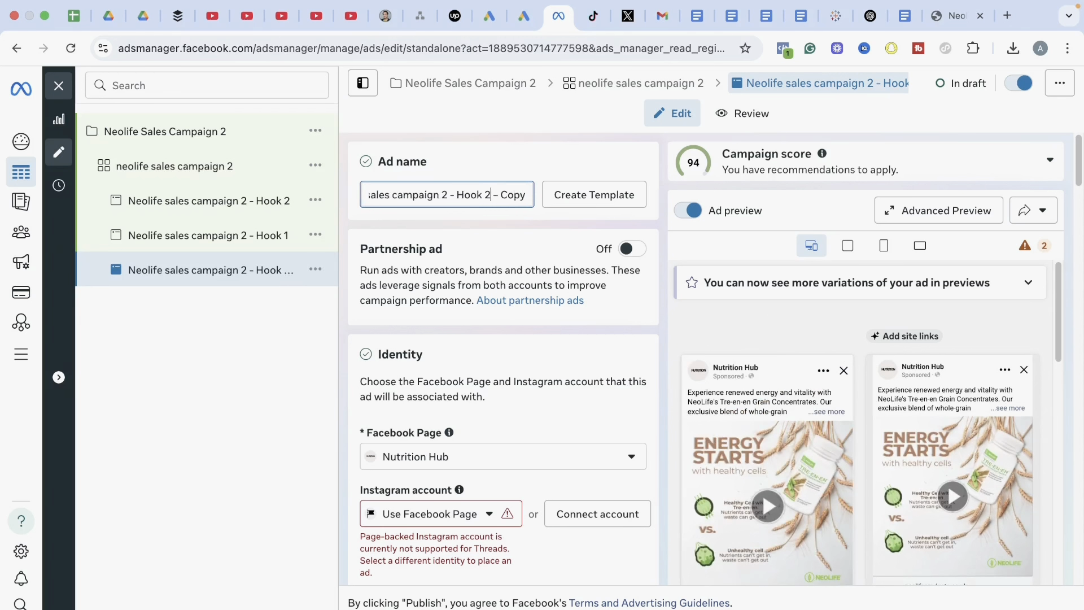
key("BackSpace")
key("BackSpace")
key("BackSpace")
key("BackSpace")
key("BackSpace")
key("BackSpace")
key("BackSpace")
key("BackSpace")
key("BackSpace")
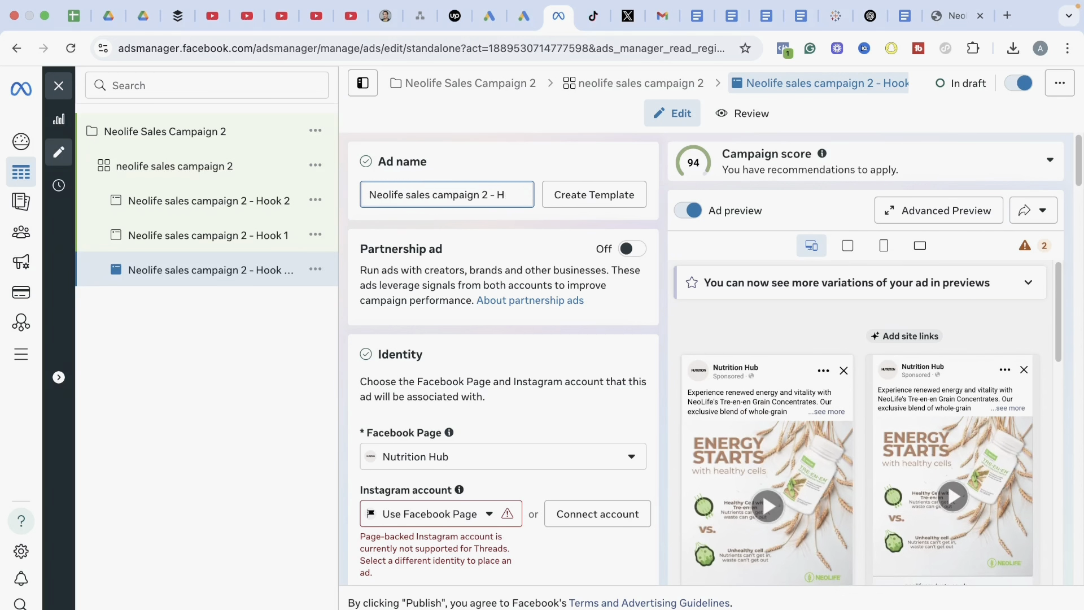
key("BackSpace")
type("Carous")
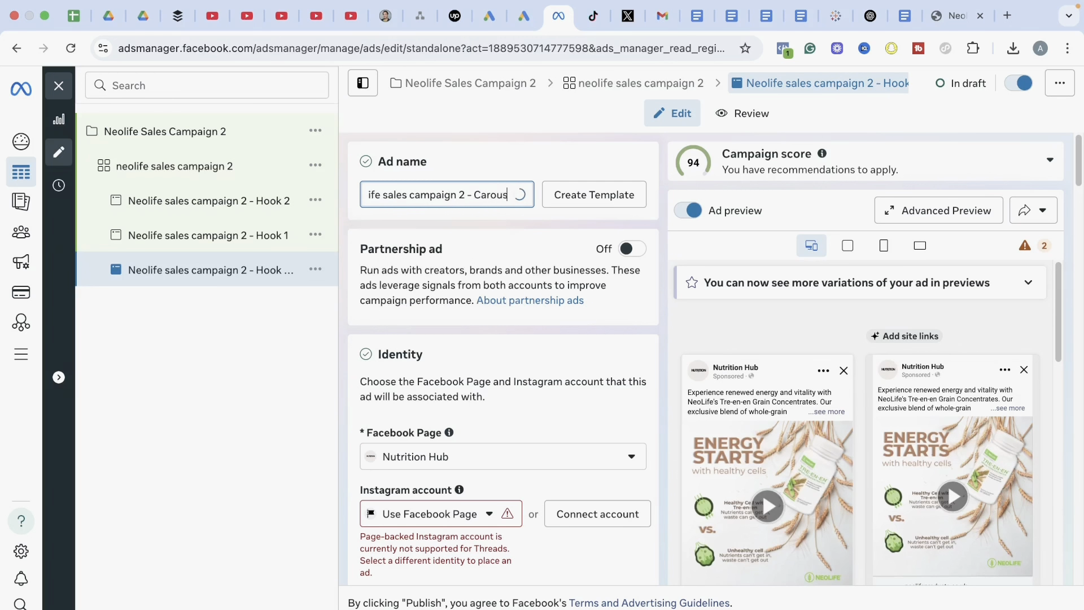
type("el")
left_click(273, 407)
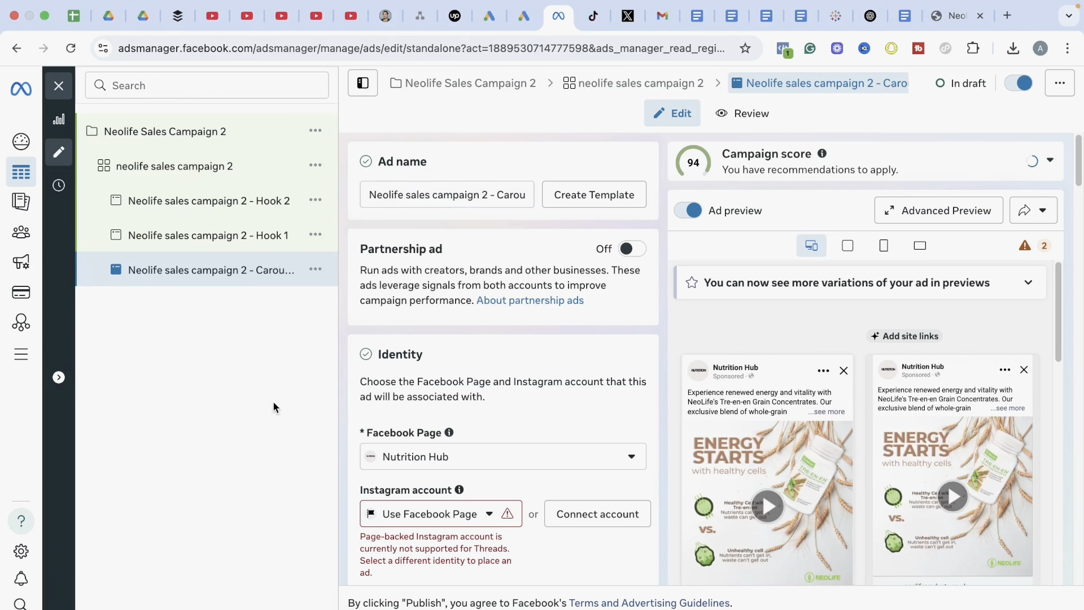
Remove the inherited video from the new ad's creative and switch the ad format to Carousel
left_click_drag(1079, 167, 1075, 288)
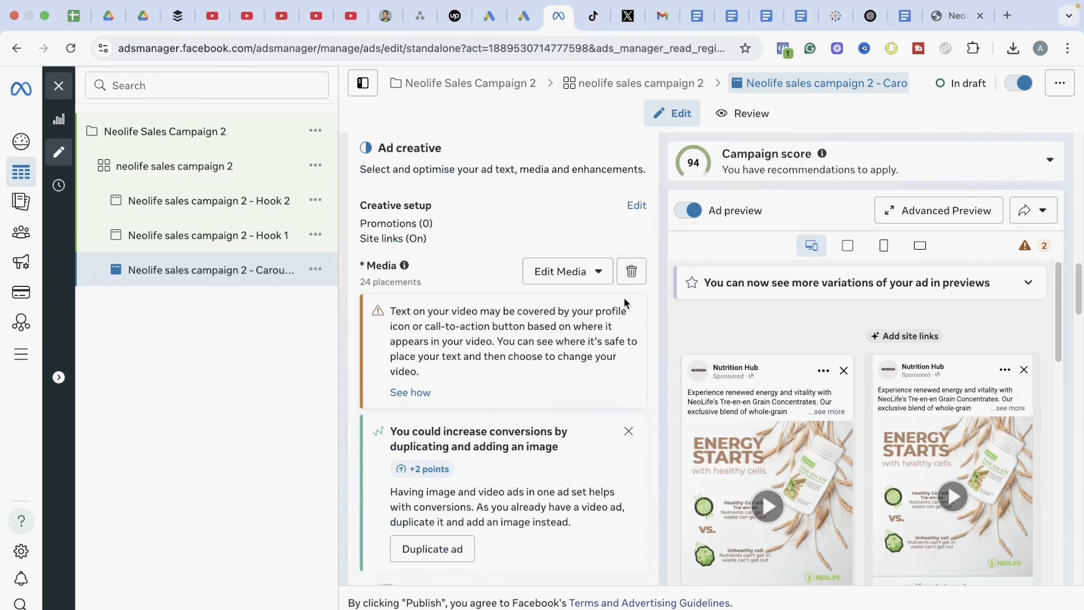
left_click(631, 272)
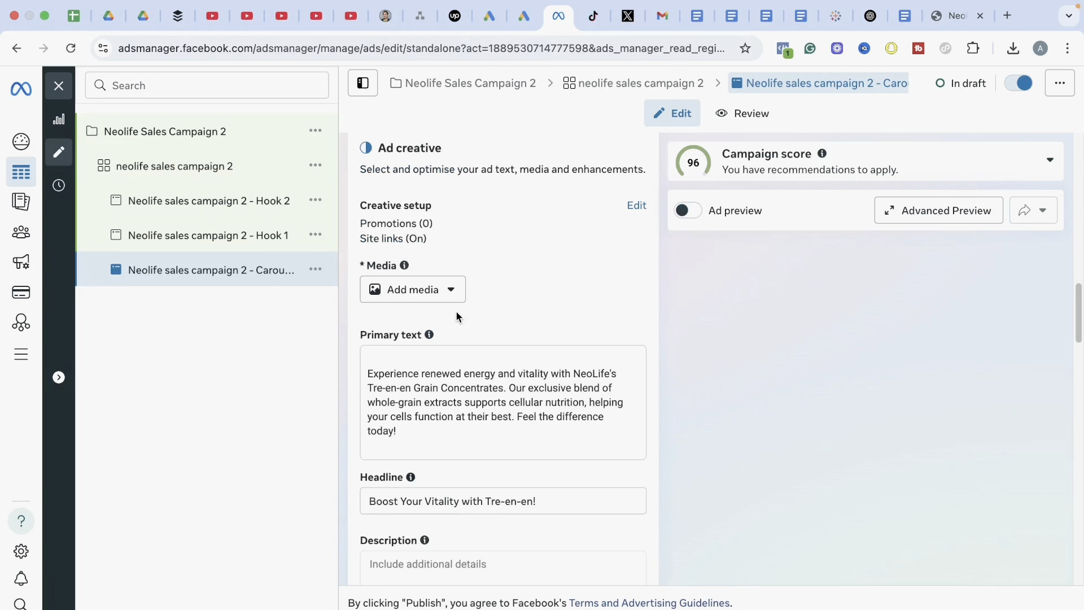
left_click(429, 297)
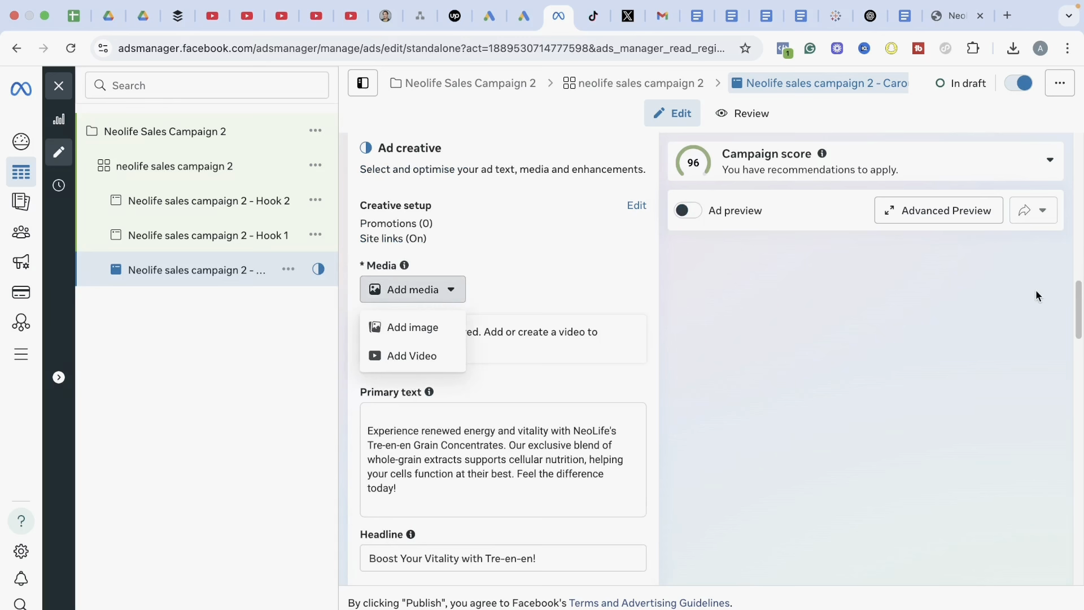
left_click_drag(1080, 299, 1080, 241)
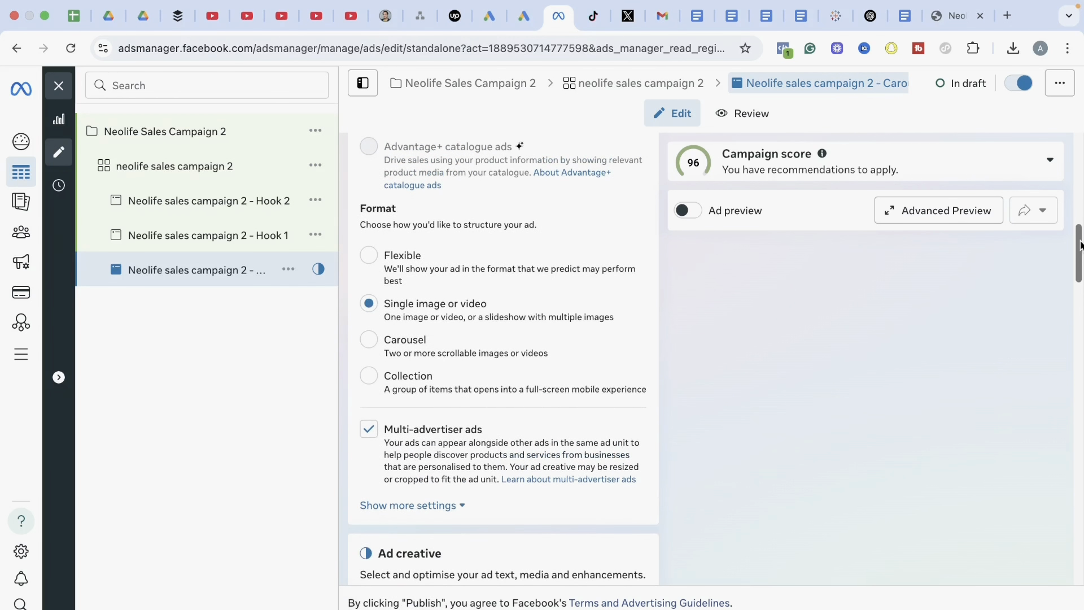
left_click(369, 340)
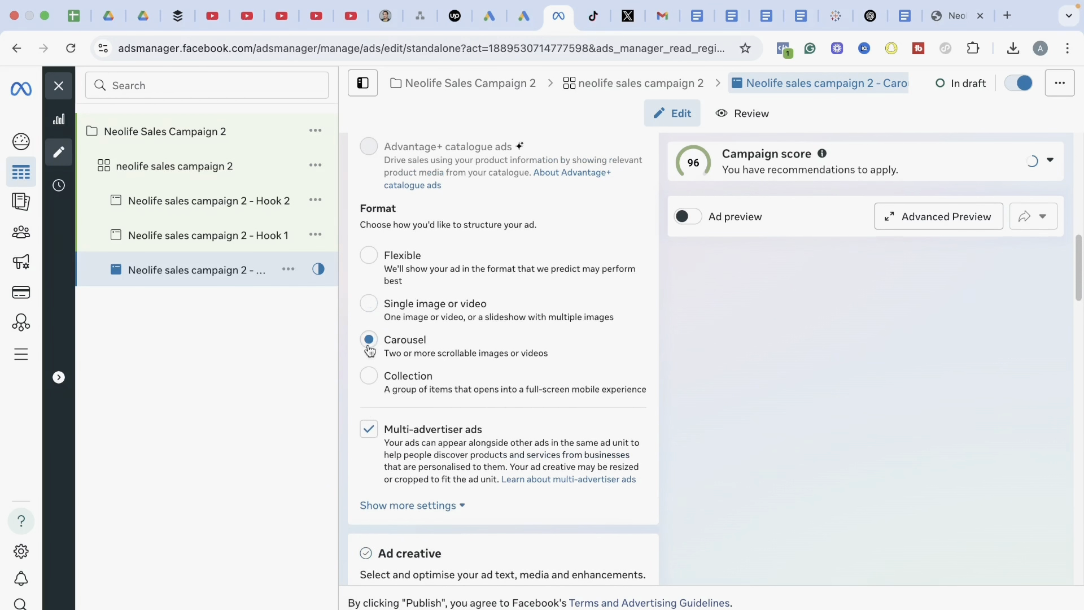
left_click_drag(1080, 260, 1080, 318)
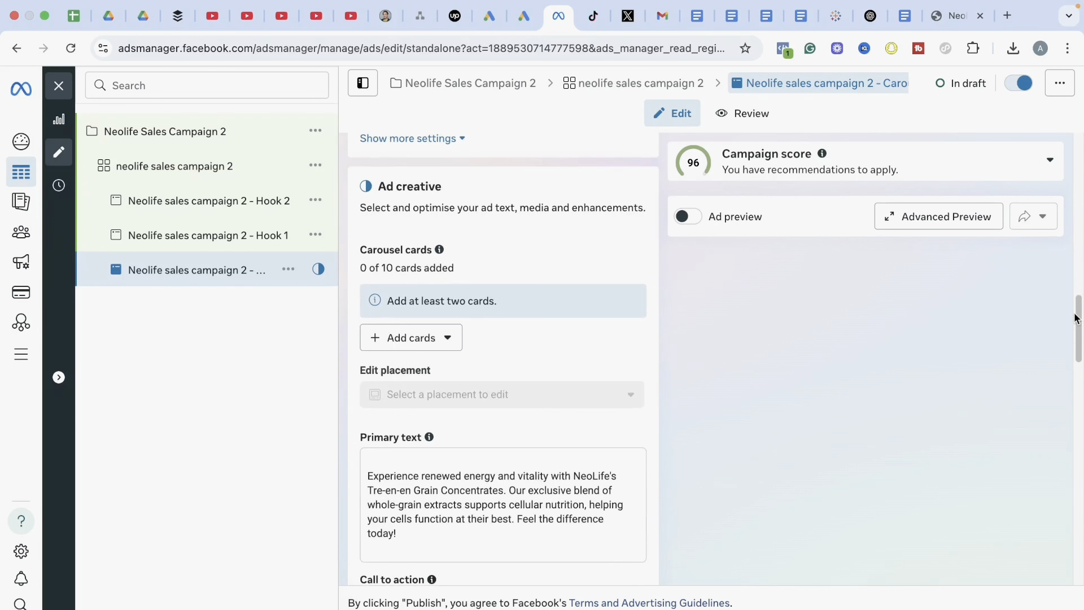
Add three image cards to the carousel from the account images: Neolife Tre en en 3, Tre en en 1 and Tre en en 4
left_click(411, 346)
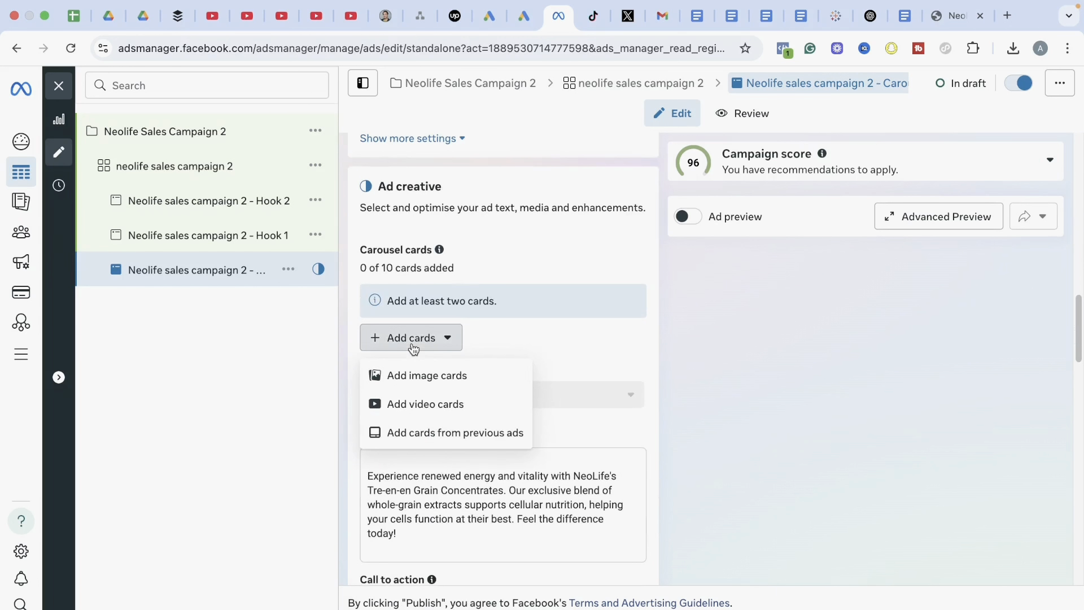
left_click(418, 374)
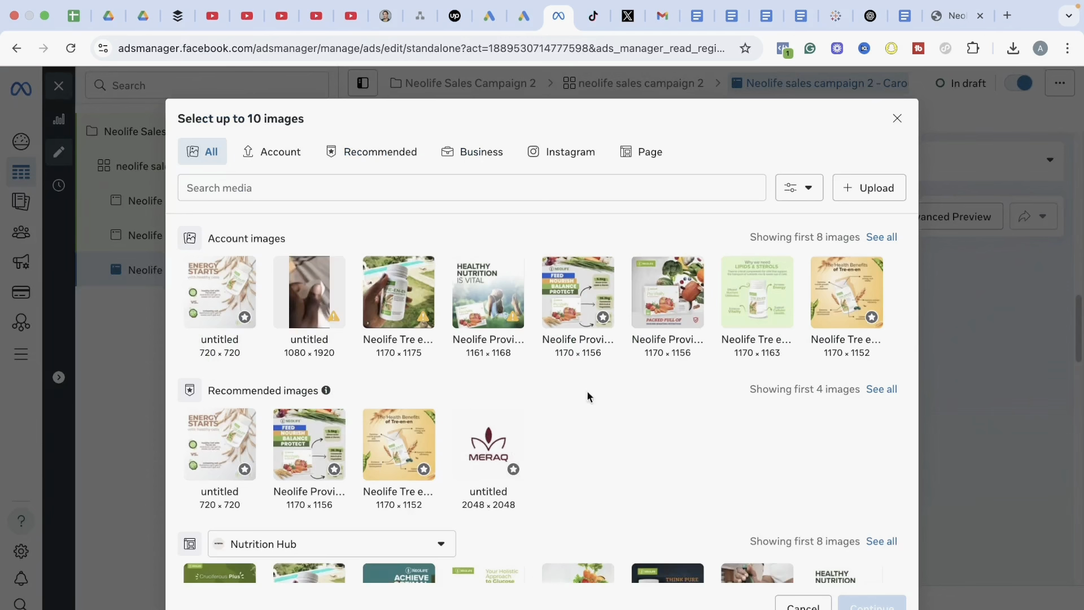
left_click(762, 300)
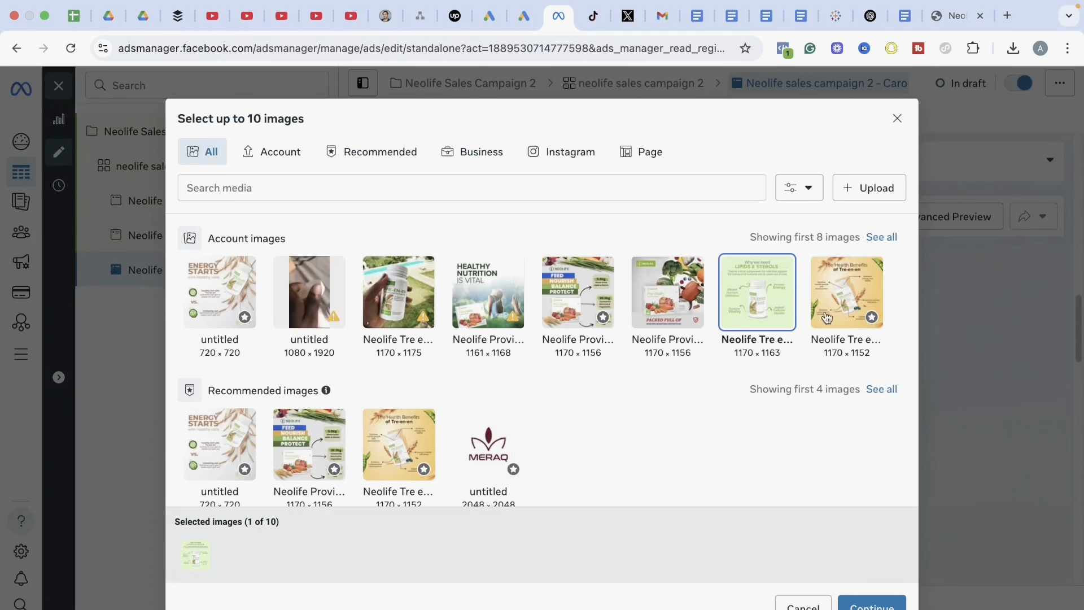
left_click(844, 301)
left_click(398, 319)
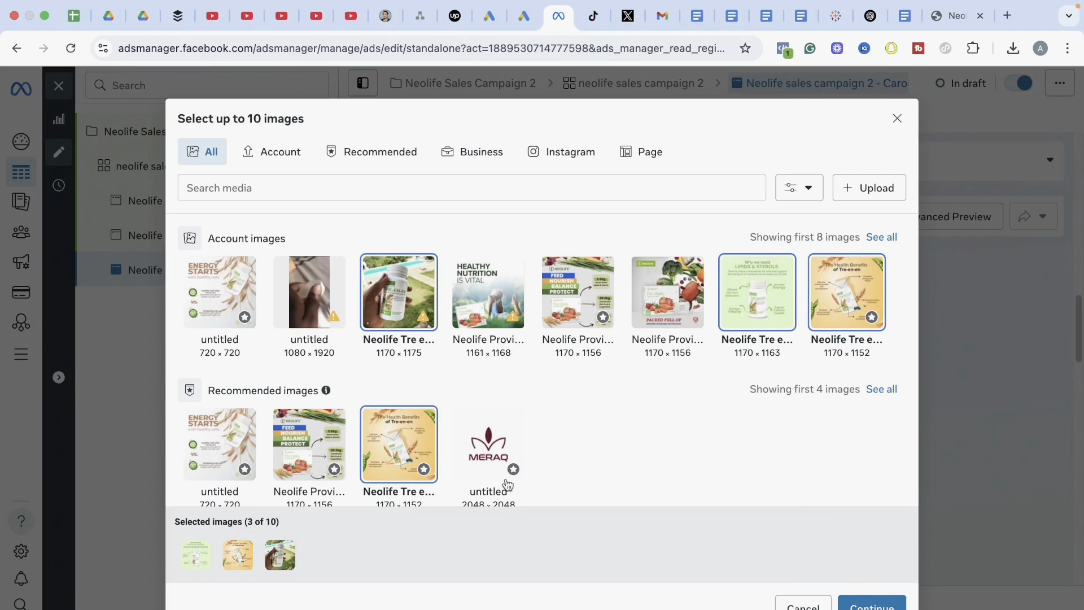
left_click(874, 605)
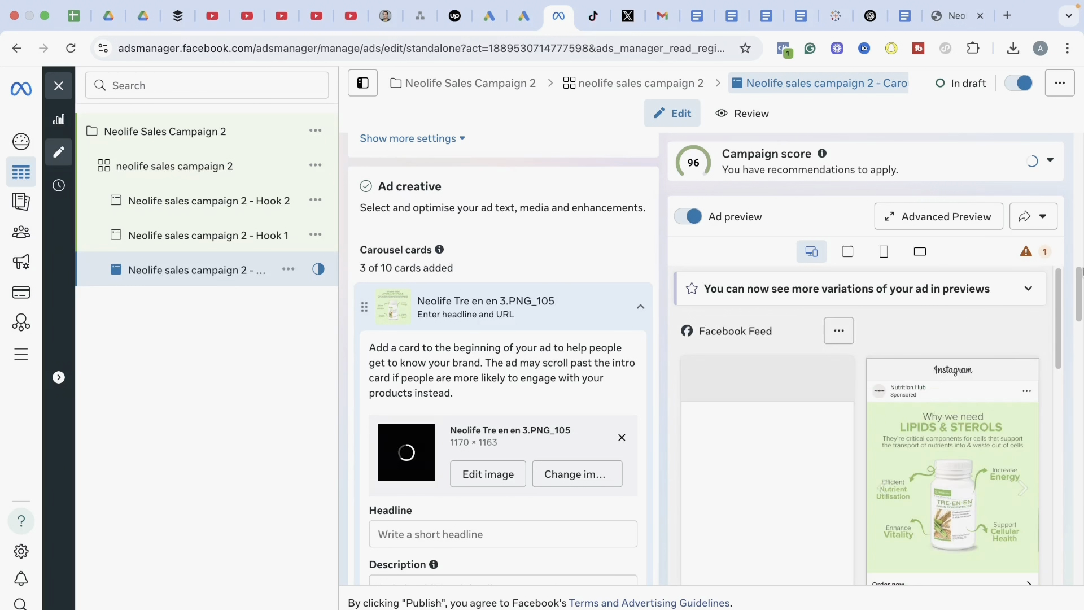
Copy "Enhance Your Energy Levels Naturally" from the Paid Ads Google Doc into the first carousel card's headline in Ads Manager
scroll(1077, 287, "down", 3)
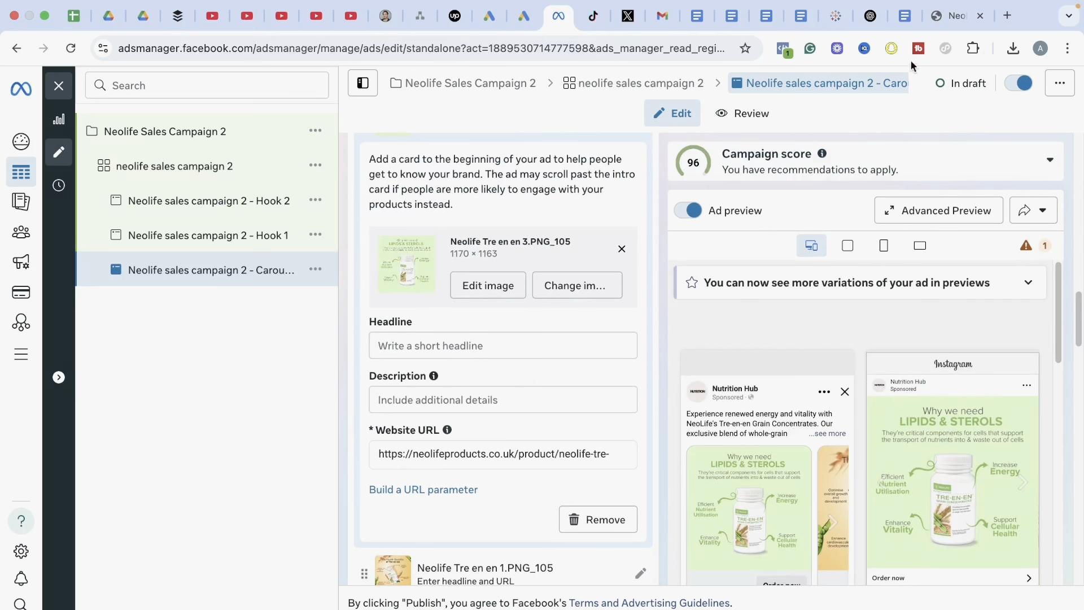
left_click(906, 17)
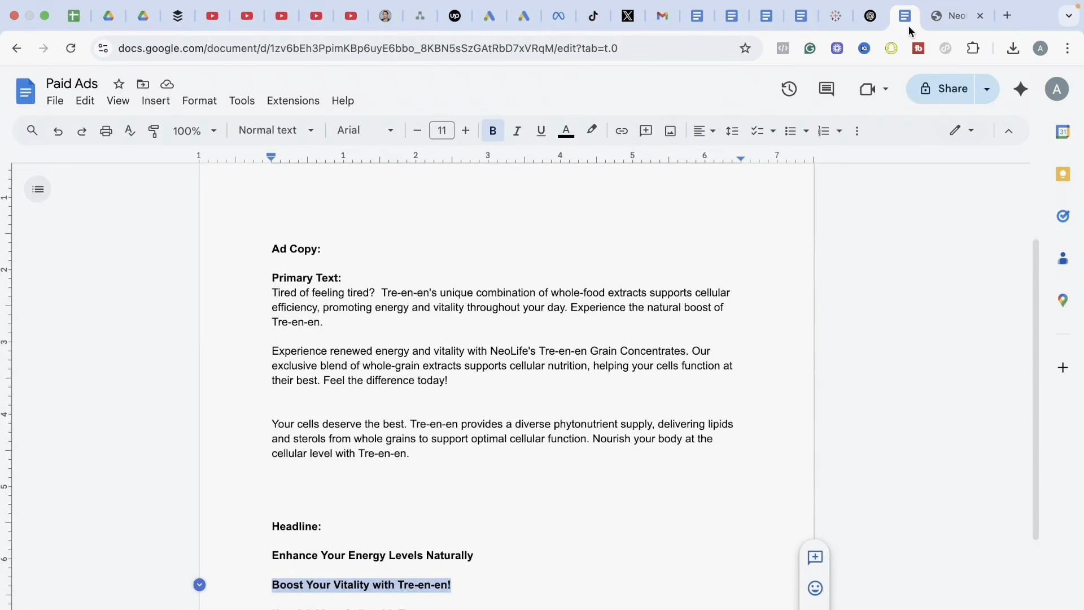
left_click_drag(438, 556, 484, 557)
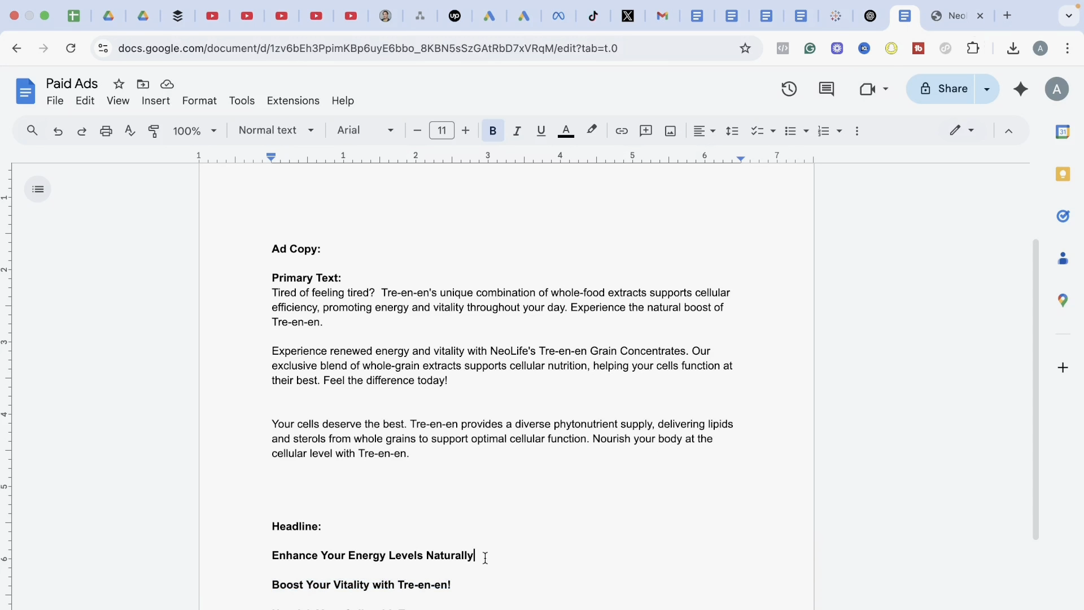
left_click_drag(326, 557, 275, 549)
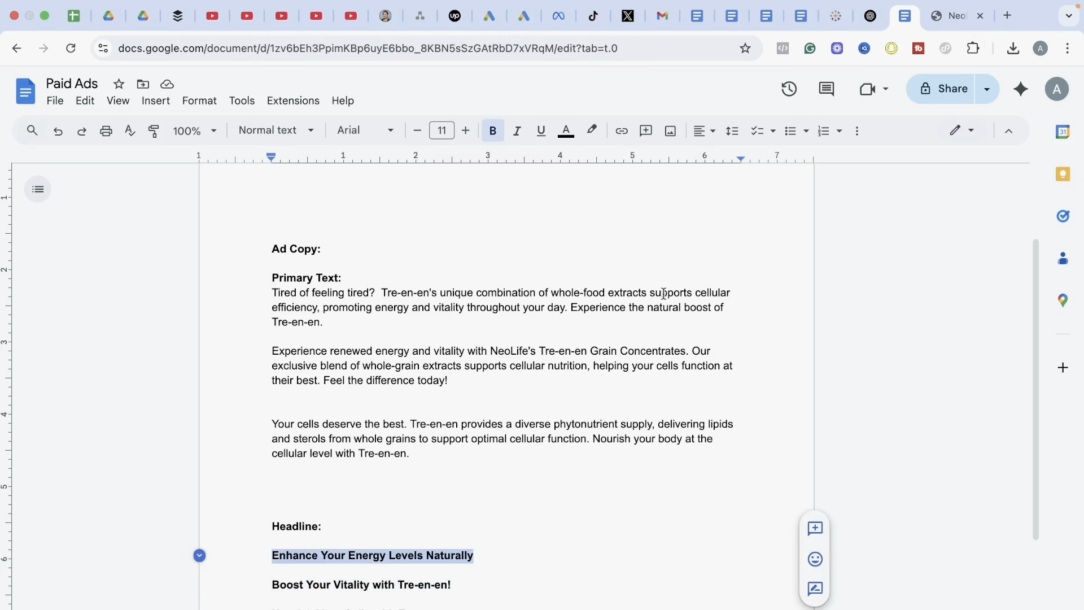
left_click(556, 18)
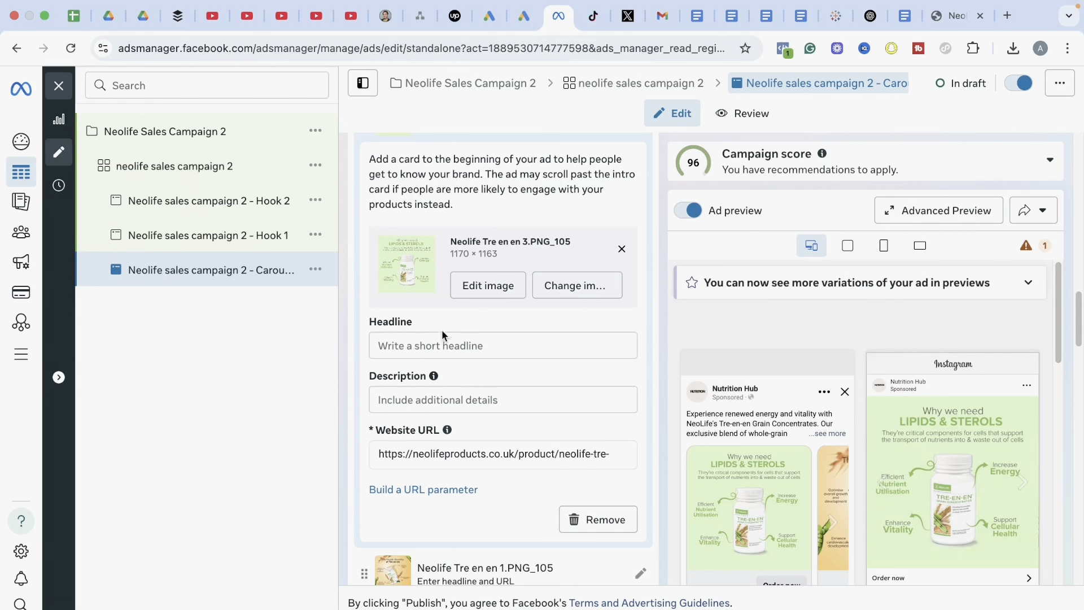
left_click(450, 351)
type("Enhance Your Energy Levels Naturally")
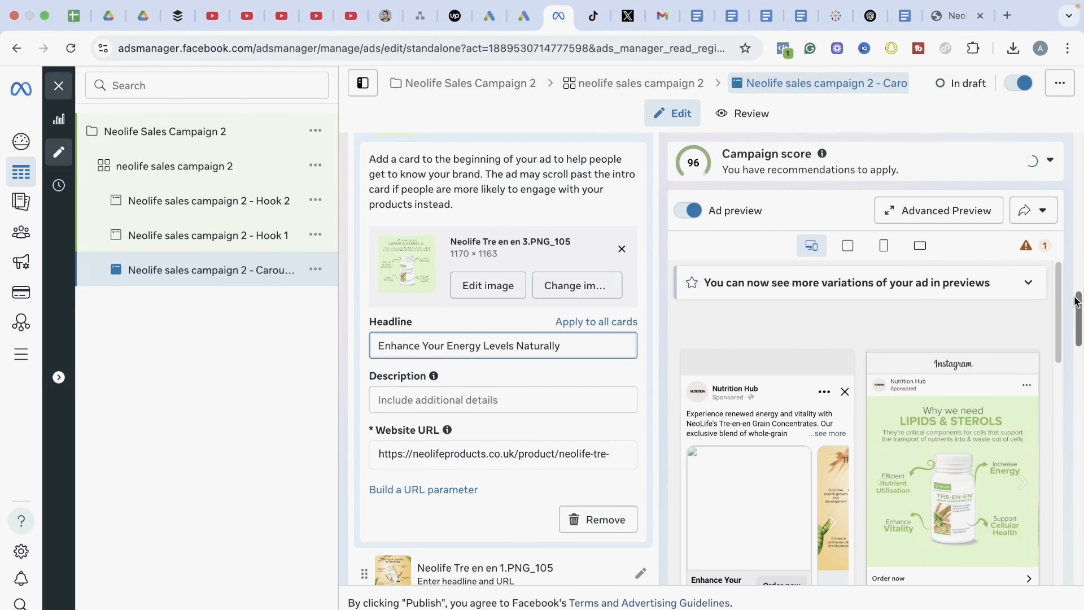
Copy "Boost Your Vitality with Tre-en-en!" from the Paid Ads Google Doc into the second carousel card's headline in Ads Manager
left_click_drag(1078, 308, 1073, 343)
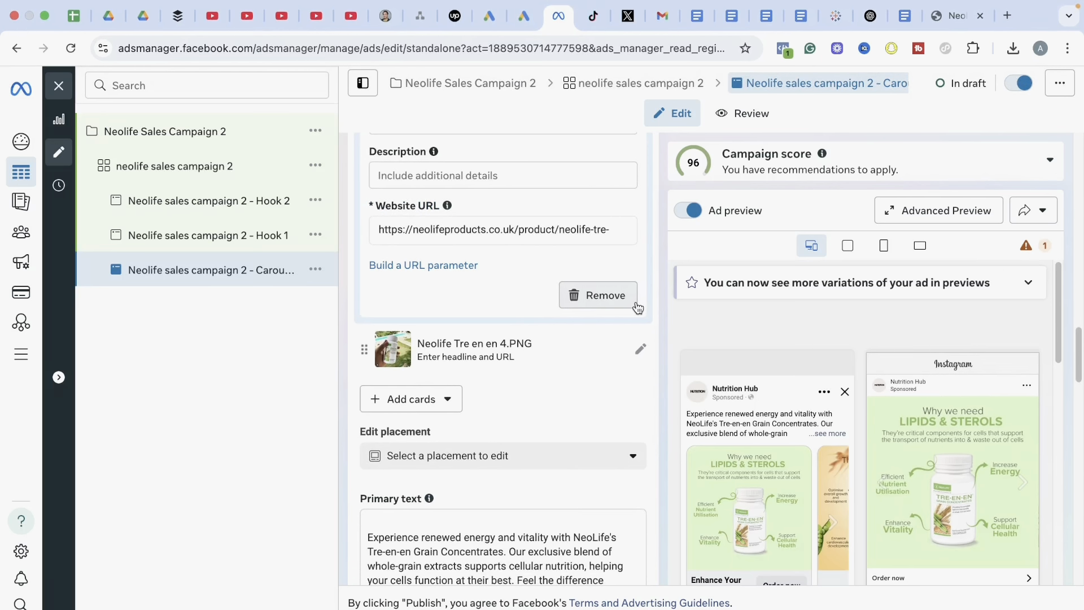
left_click_drag(1077, 341, 1078, 320)
left_click(909, 42)
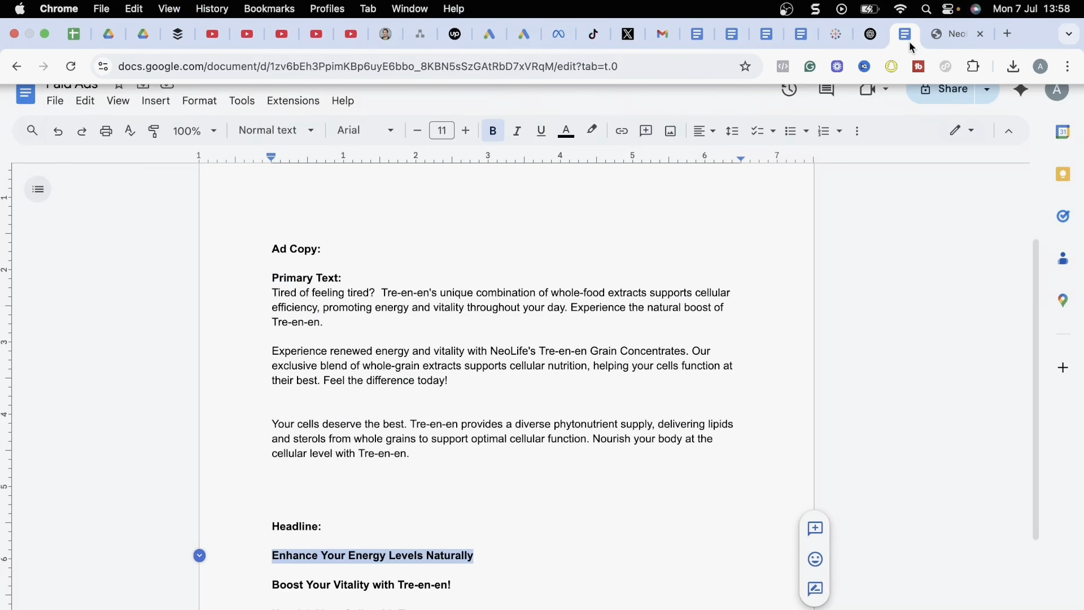
left_click(463, 591)
left_click_drag(463, 591, 289, 571)
key("super+c")
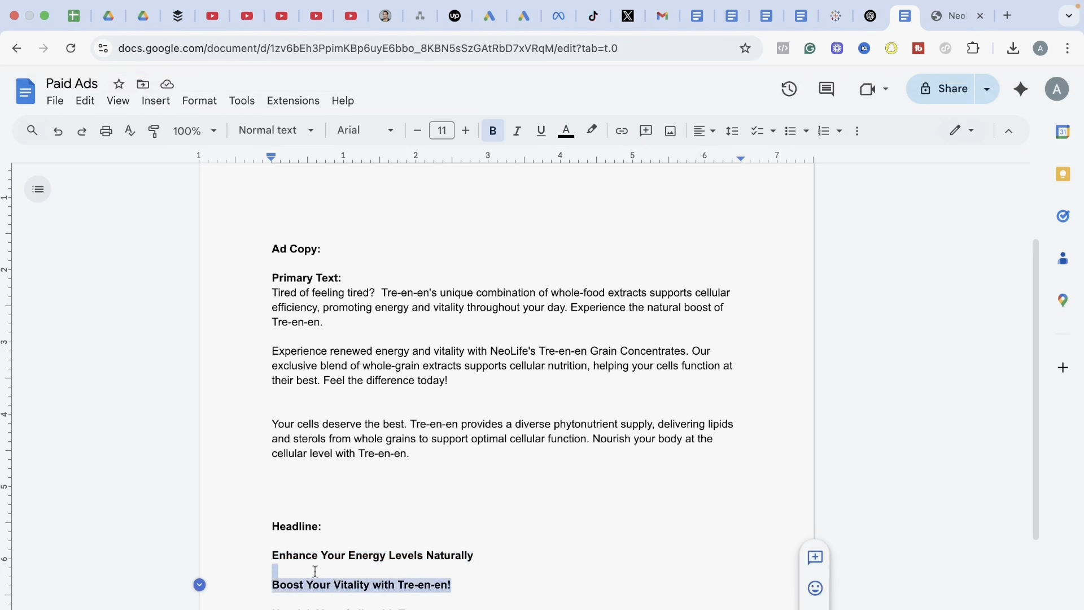
left_click(557, 16)
left_click(498, 303)
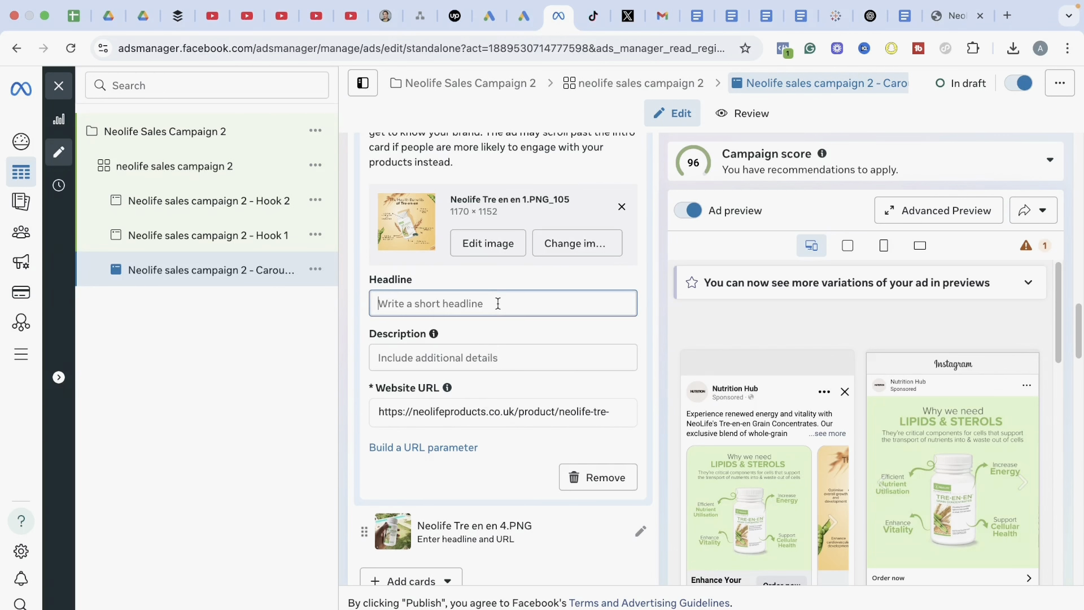
key("super+v")
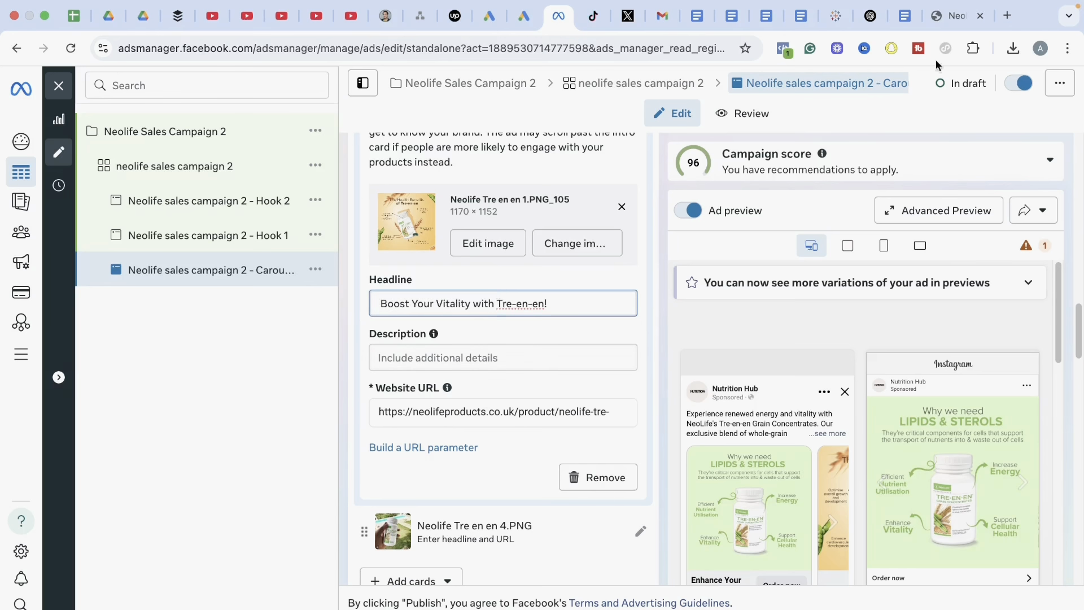
Copy "Nourish Your Cells with Tre-en-en" from the Paid Ads Google Doc into the third carousel card's headline in Ads Manager
left_click(910, 19)
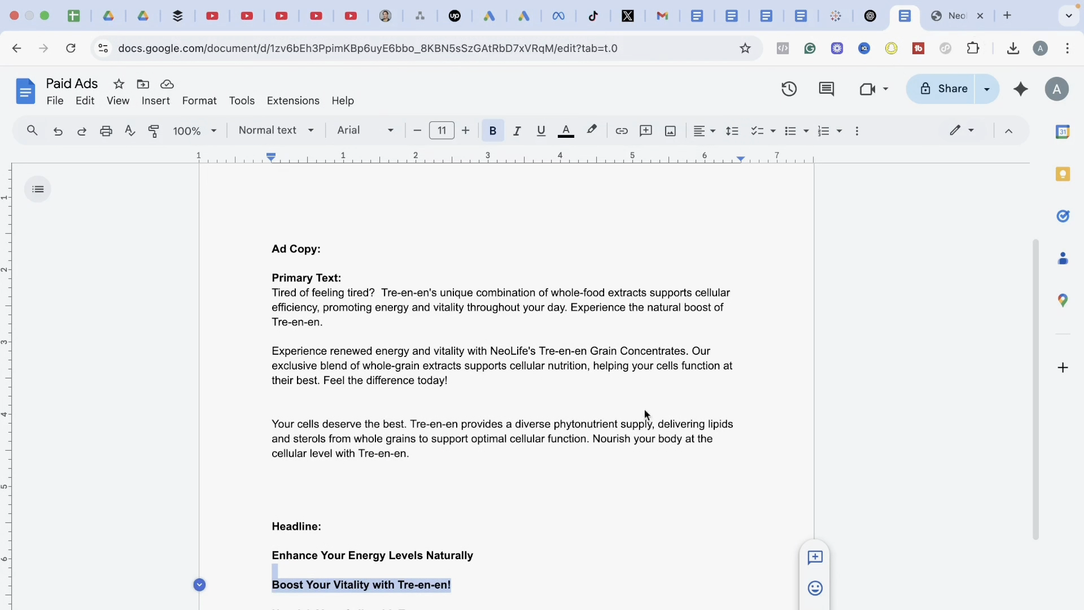
left_click_drag(449, 608, 271, 607)
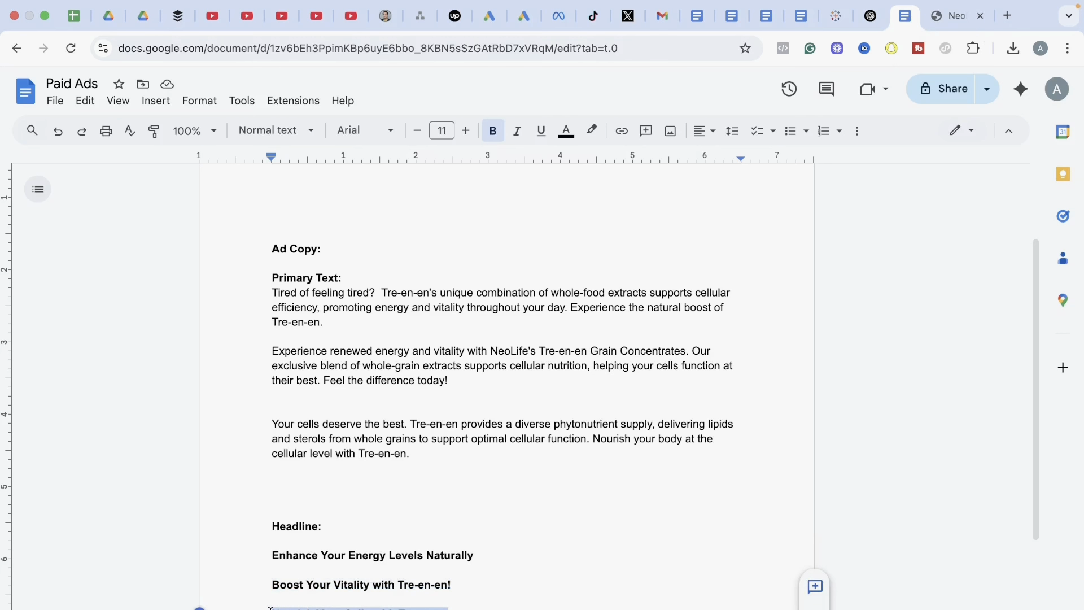
left_click(559, 16)
scroll(631, 367, "down", 4)
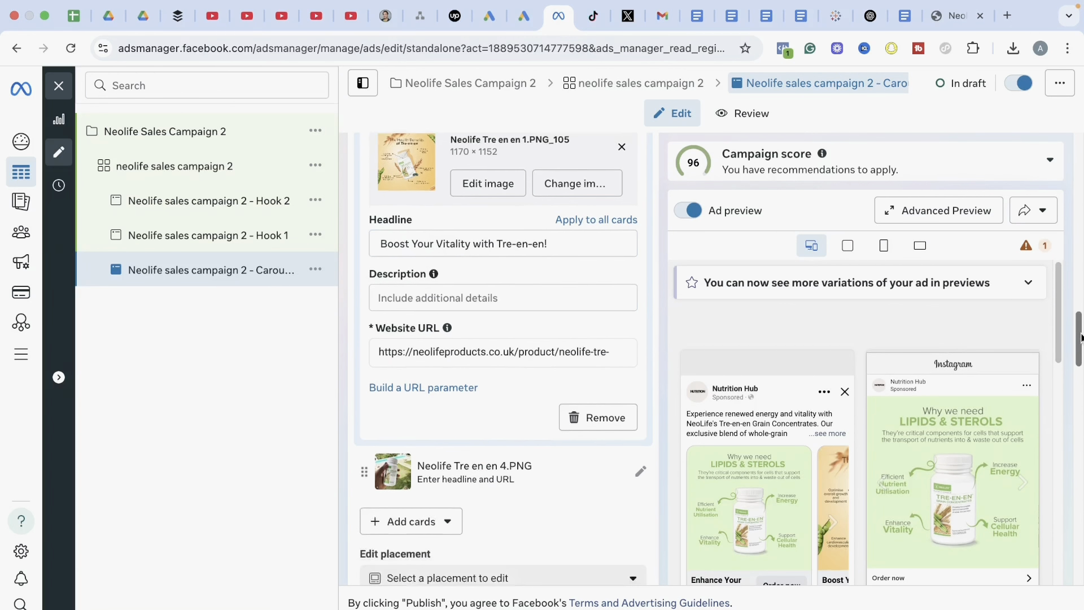
left_click(640, 331)
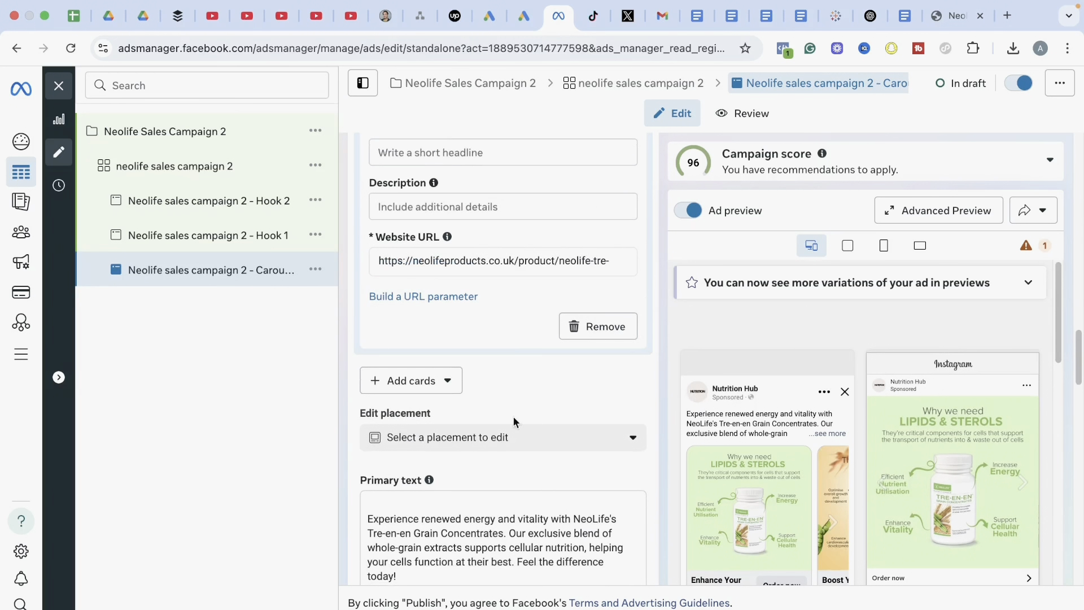
scroll(476, 345, "up", 3)
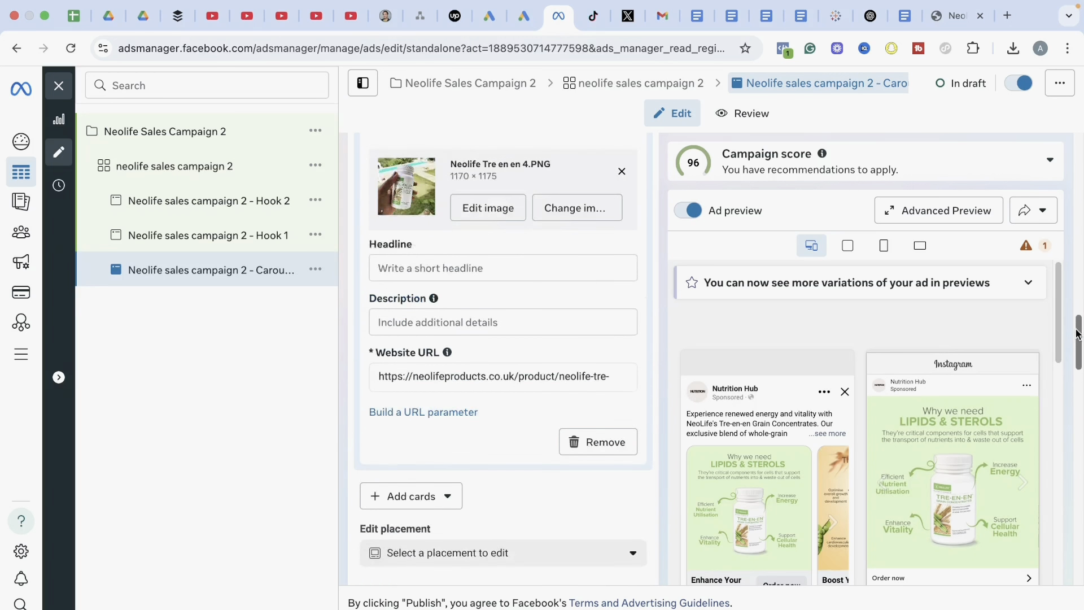
left_click(483, 303)
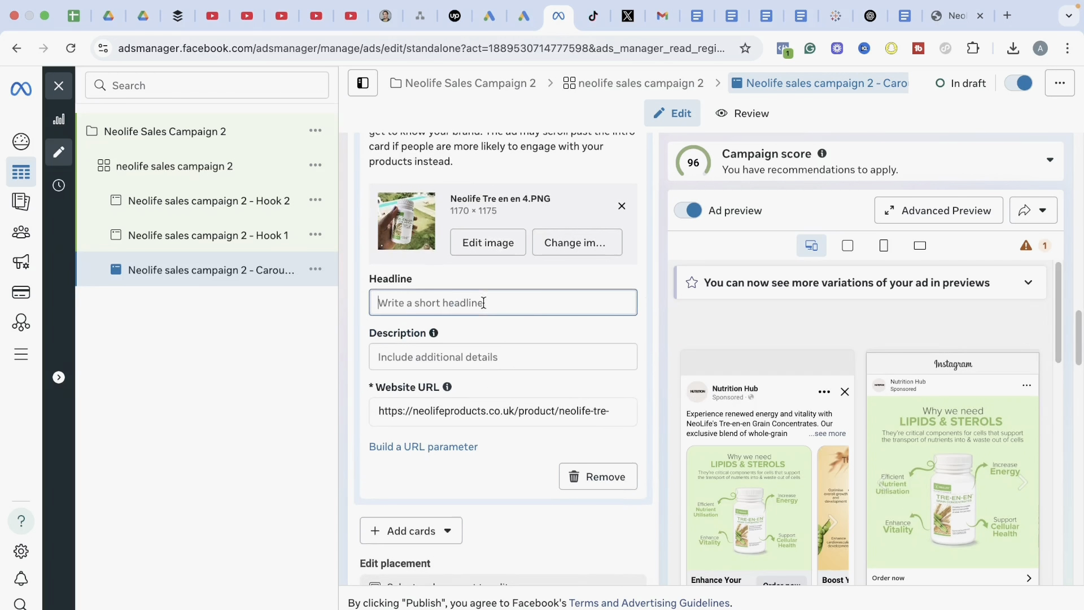
type("Nourish Your Cells with Tre-en-en")
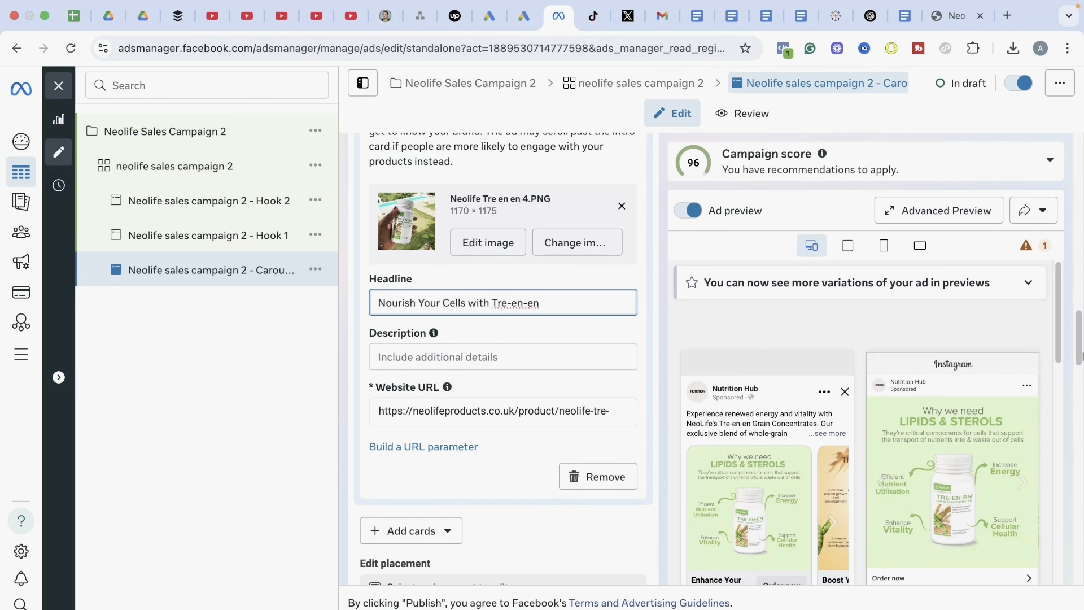
Publish the carousel ad together with its campaign and ad set, and dismiss the publishing notification
left_click_drag(1079, 339, 1078, 164)
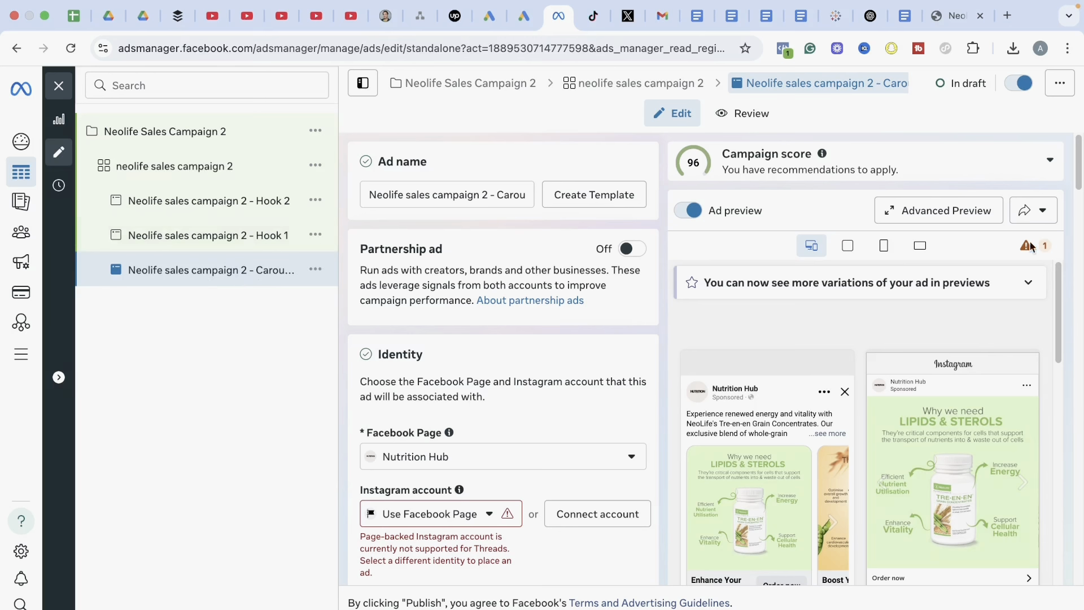
left_click_drag(1079, 162, 941, 103)
scroll(1076, 463, "down", 10)
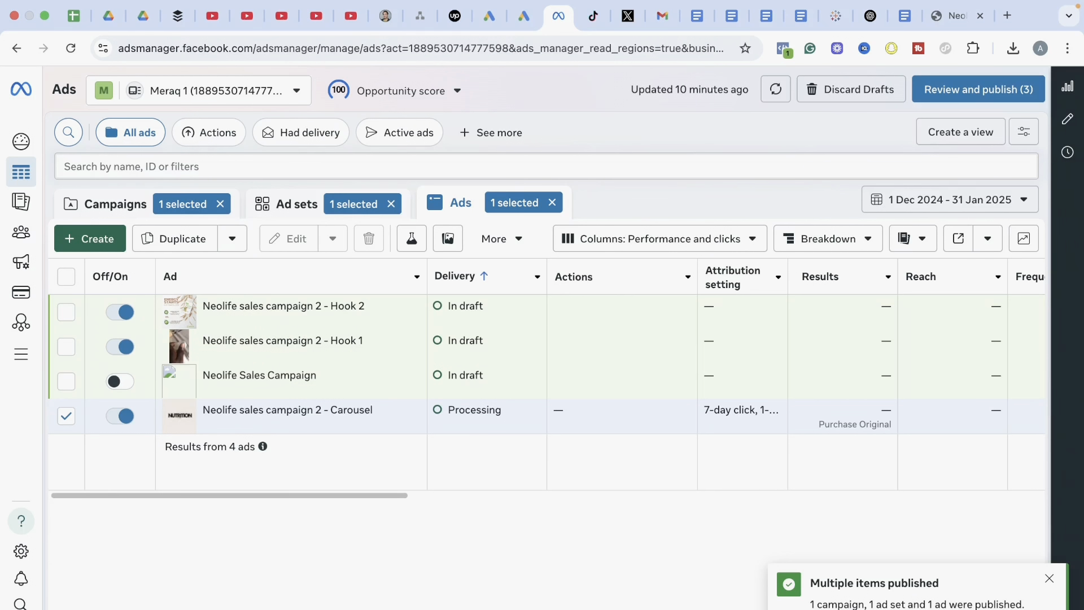
left_click(1049, 579)
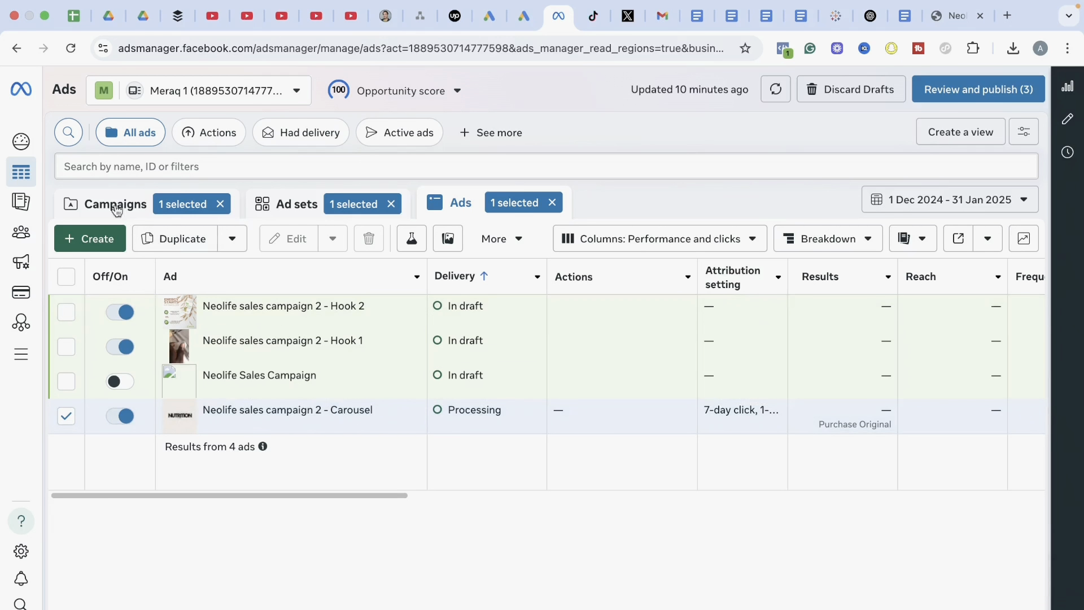
Start a custom automated rule from the campaigns list with Neolife Sales Campaign 2 selected, and name it "Turn Off campaign"
left_click(116, 206)
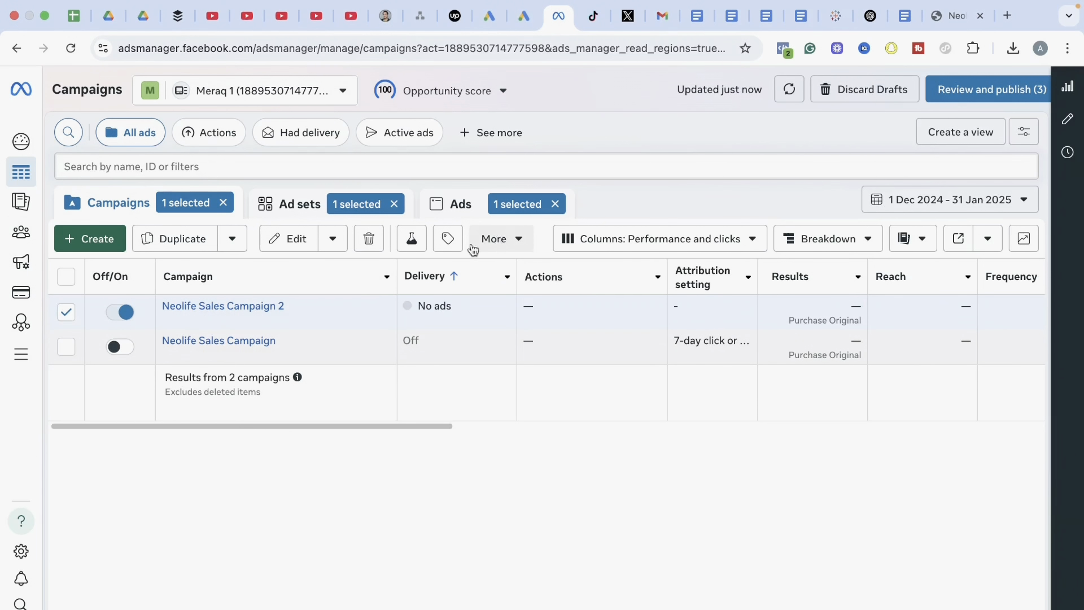
left_click(510, 246)
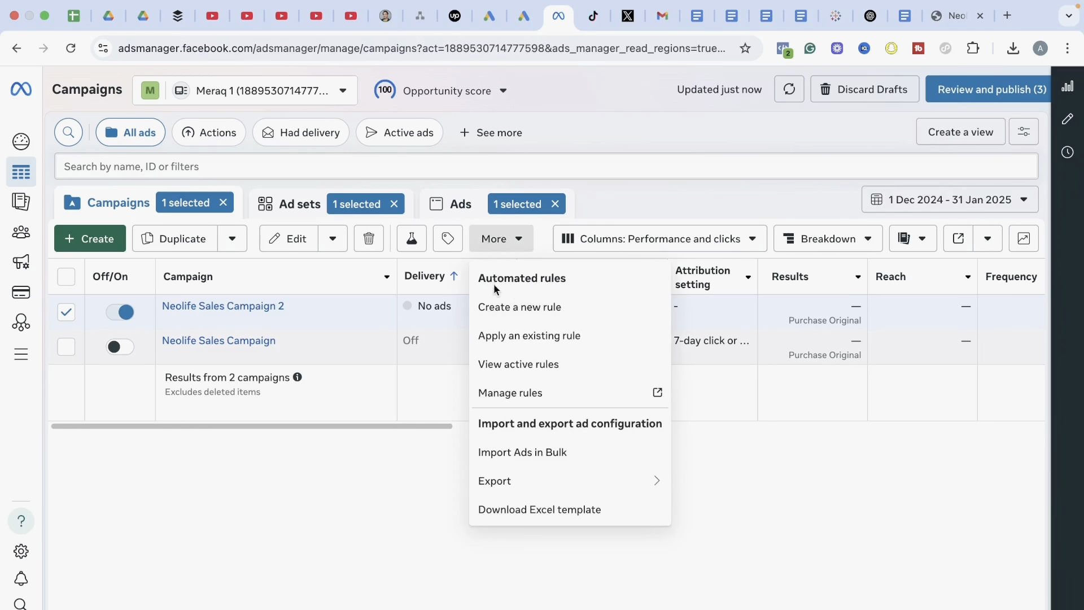
left_click(513, 308)
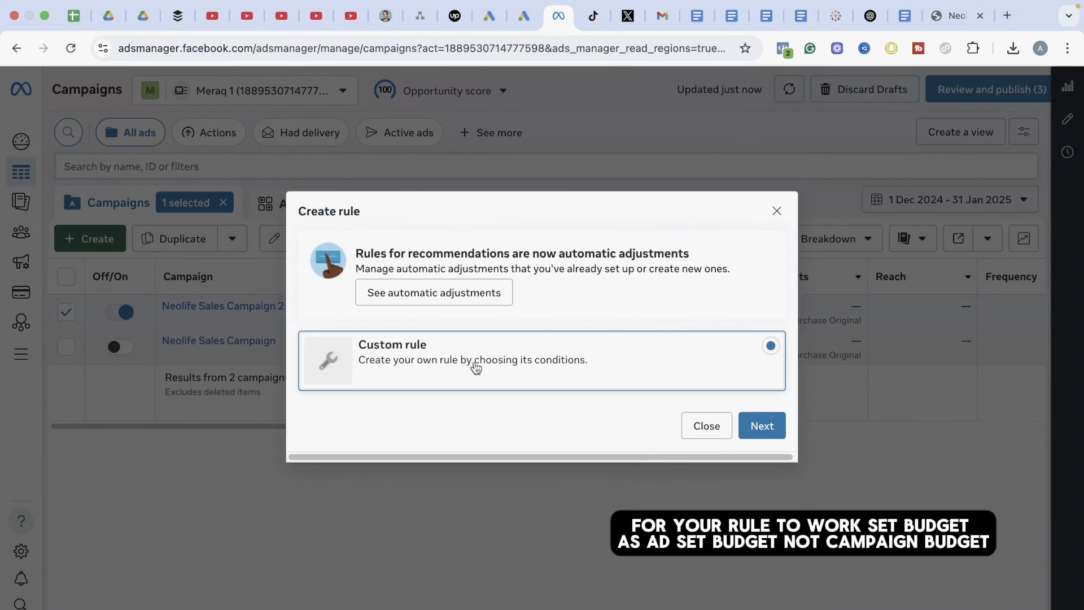
left_click(758, 427)
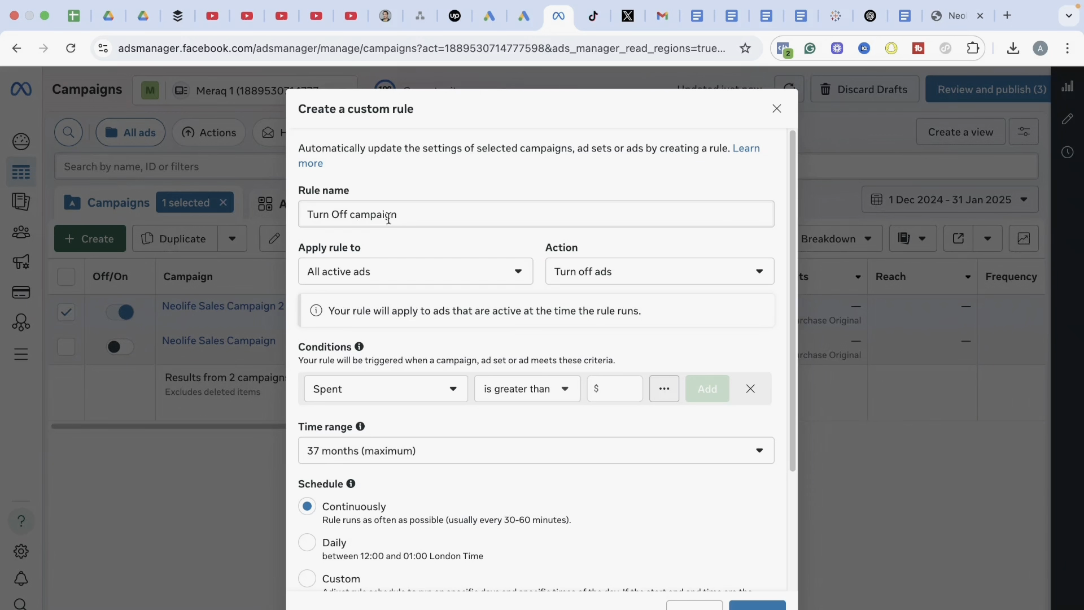
Apply the custom rule to all active ads and keep "Turn off ads" as its action
left_click(317, 282)
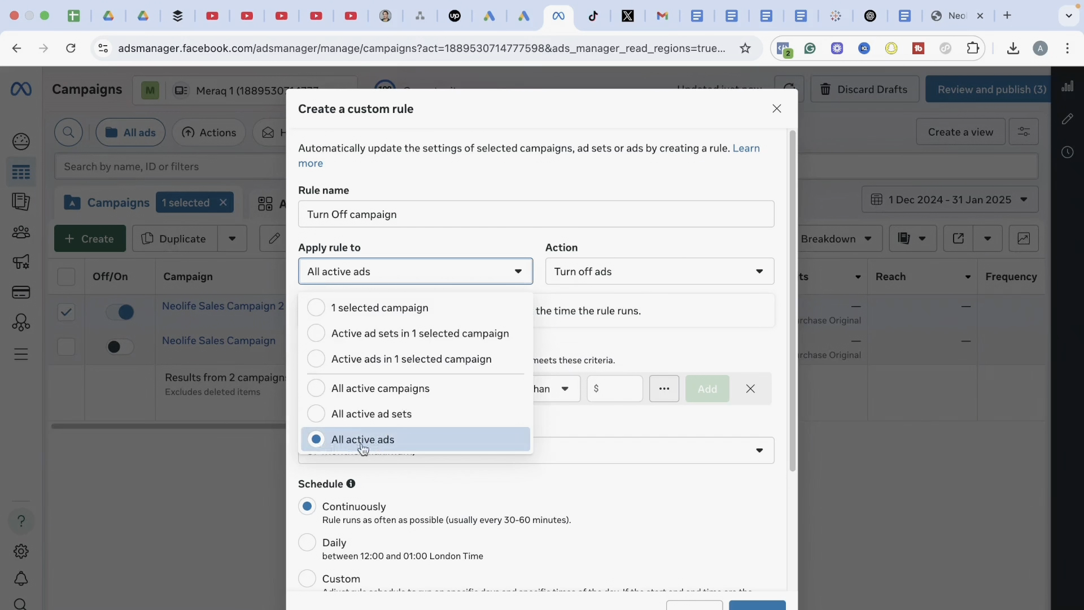
left_click(339, 449)
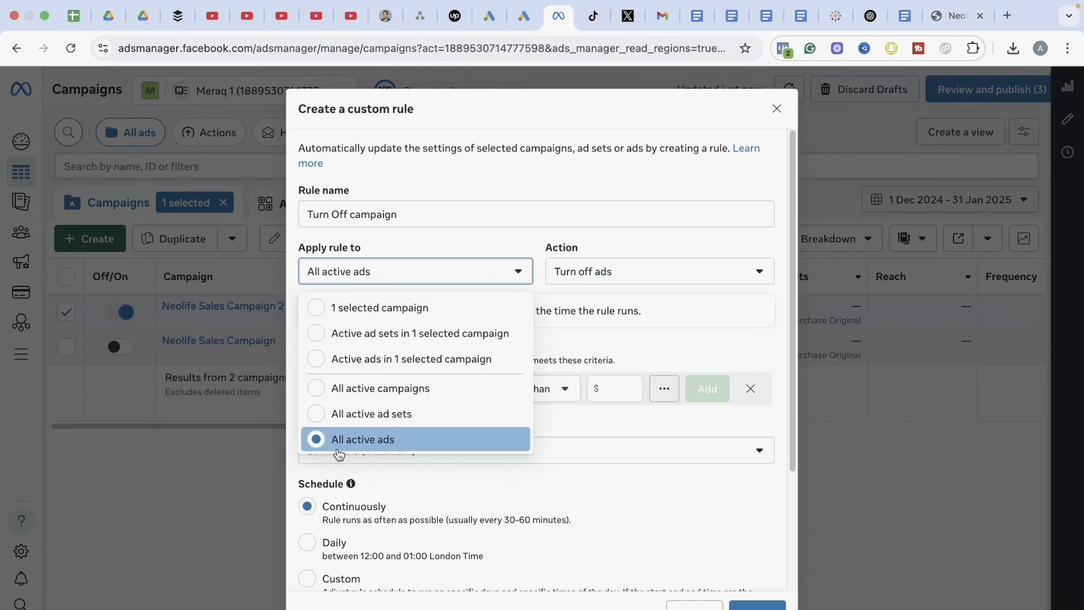
left_click(591, 275)
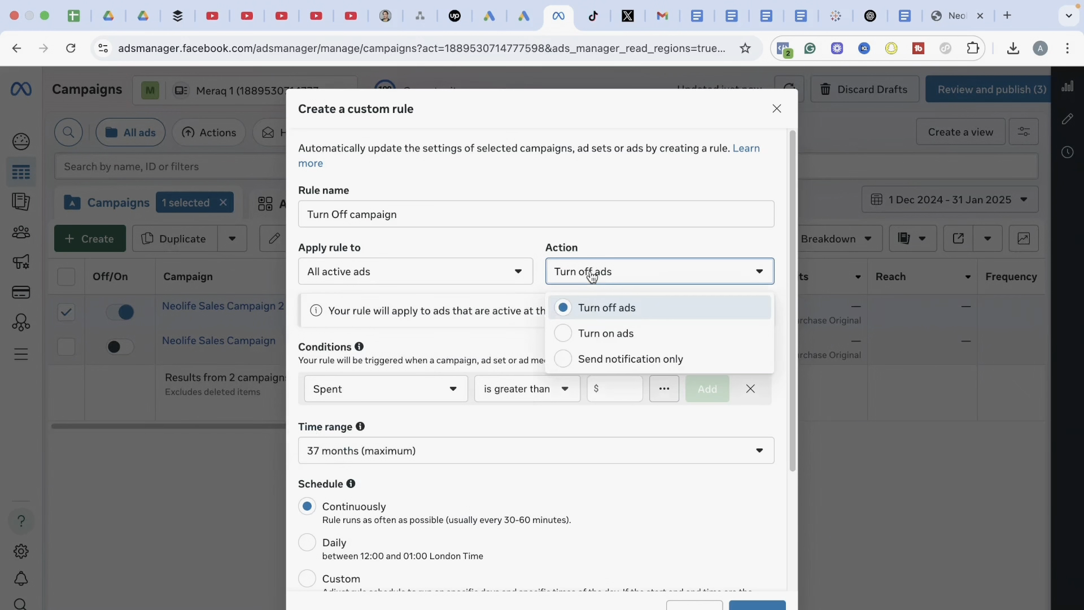
left_click(642, 242)
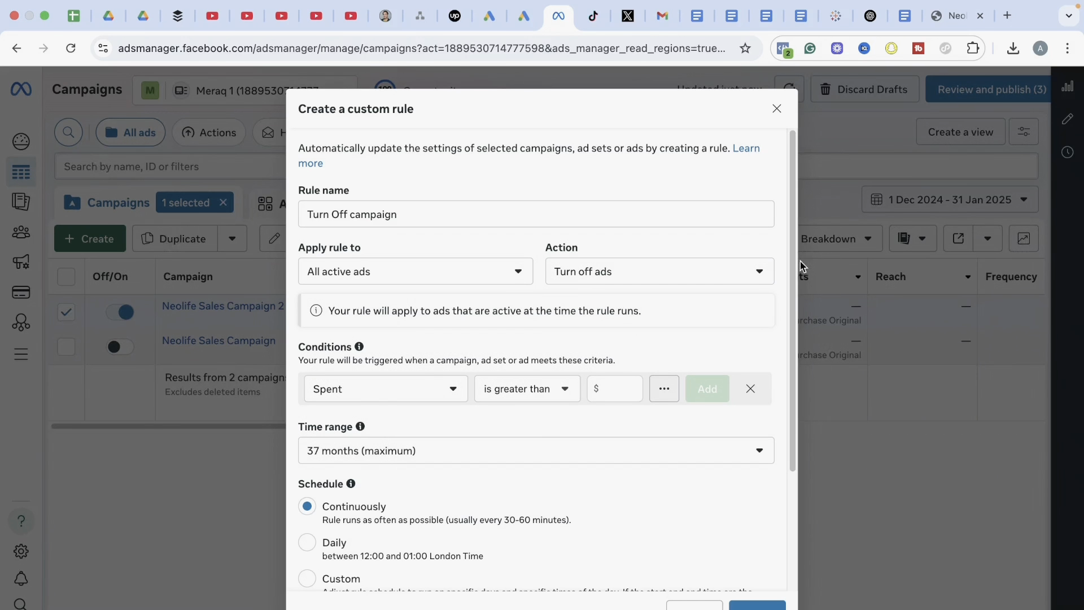
scroll(791, 259, "down", 3)
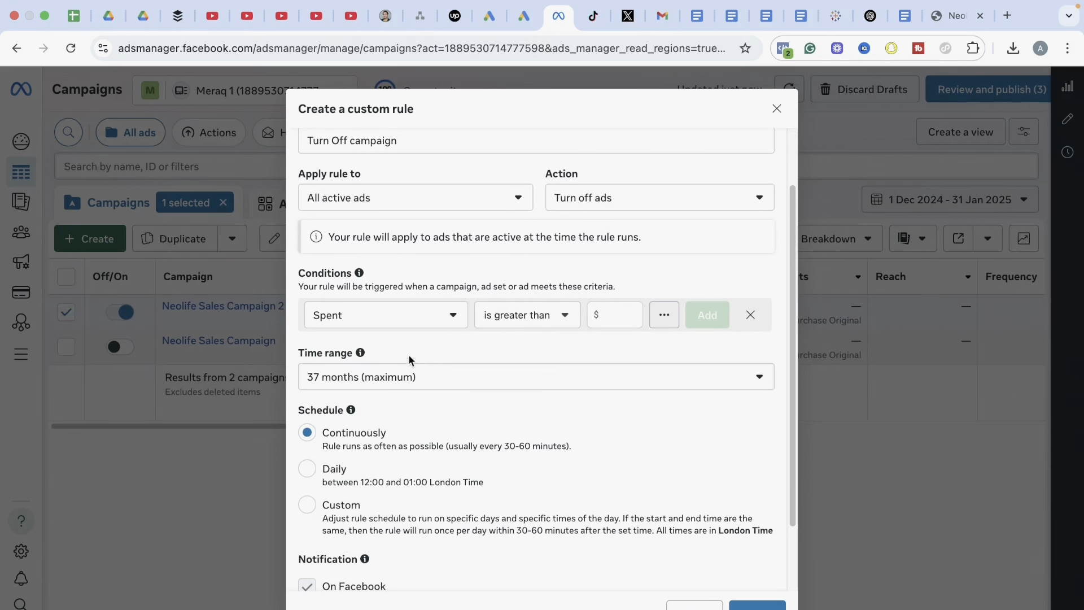
Add a rule condition that triggers when CTR is smaller than 1%
left_click(435, 324)
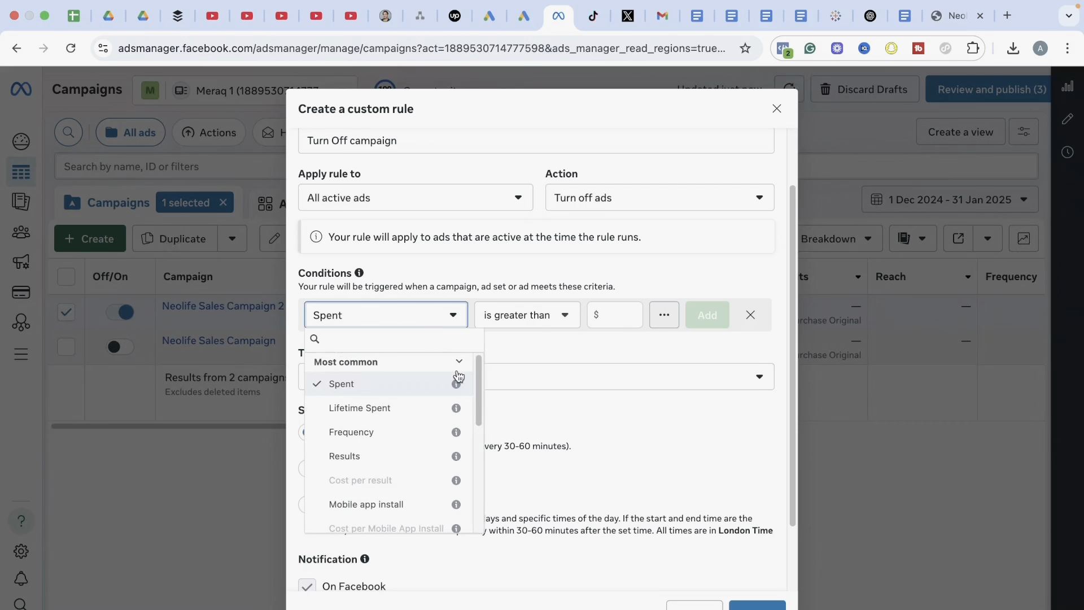
scroll(478, 380, "down", 5)
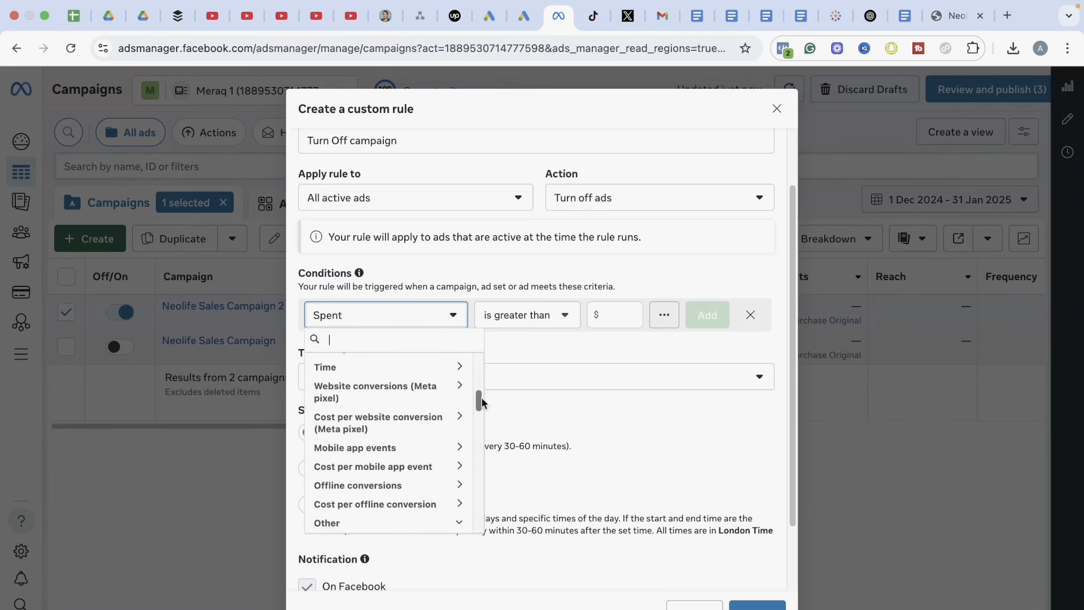
left_click_drag(480, 401, 478, 460)
left_click(390, 442)
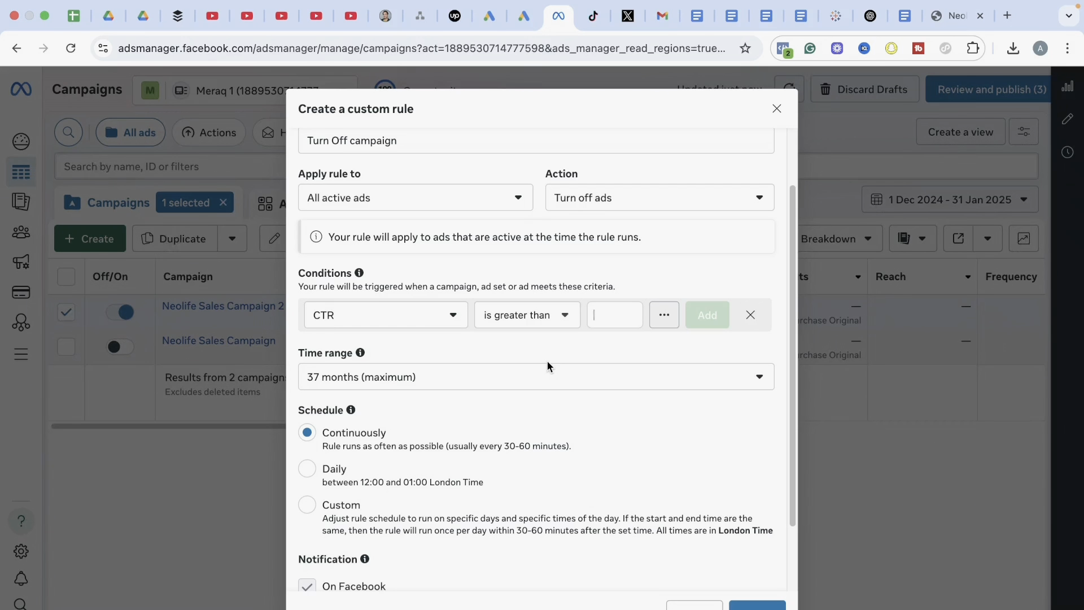
left_click(562, 317)
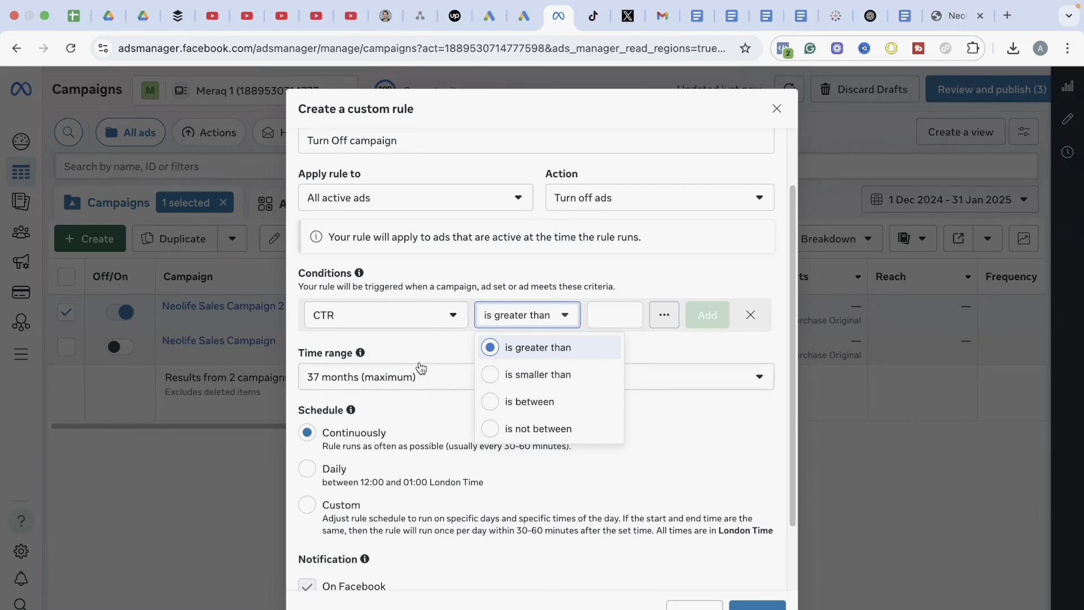
left_click(550, 379)
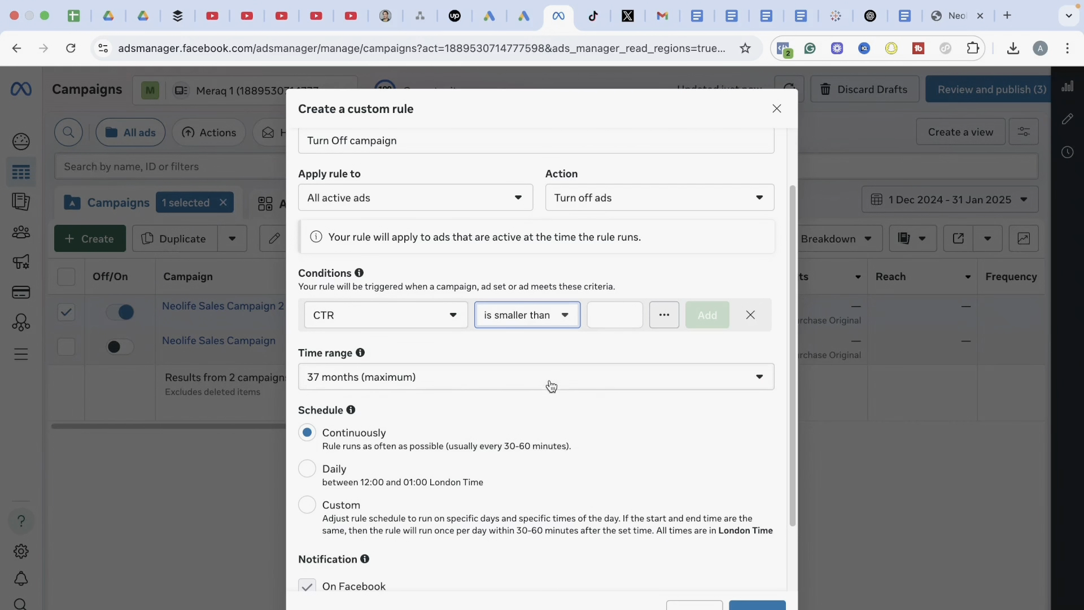
type("1")
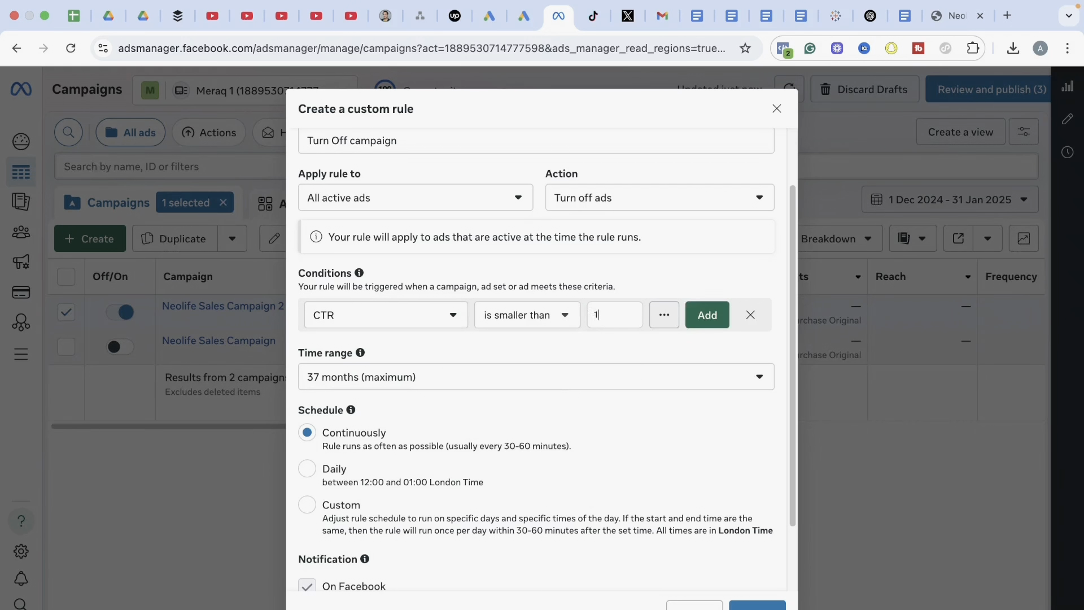
key("Return")
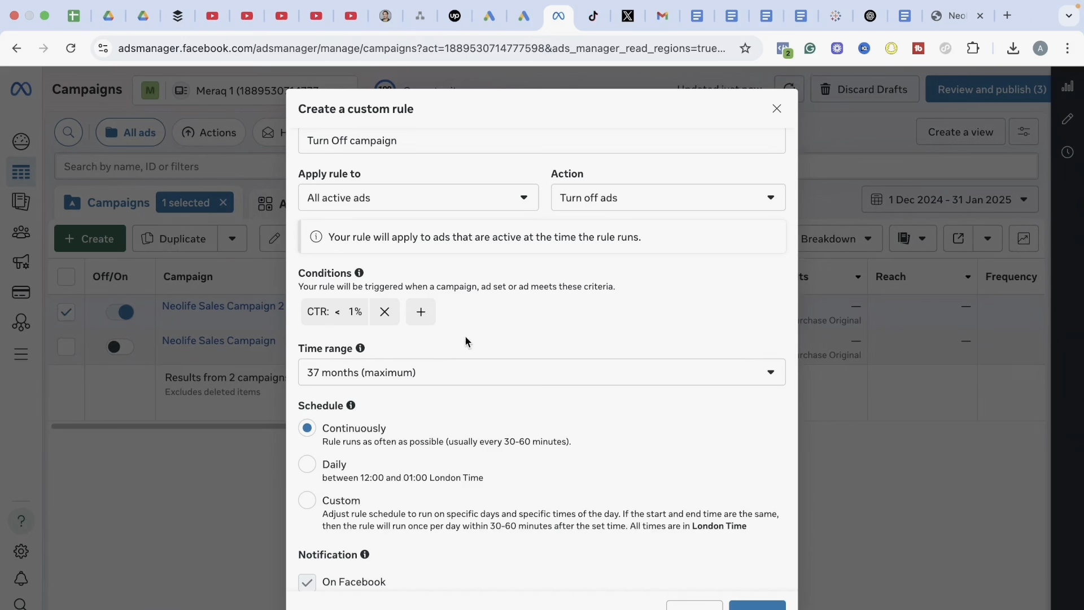
Add a second rule condition that triggers when CPC is greater than $2.50
left_click(422, 314)
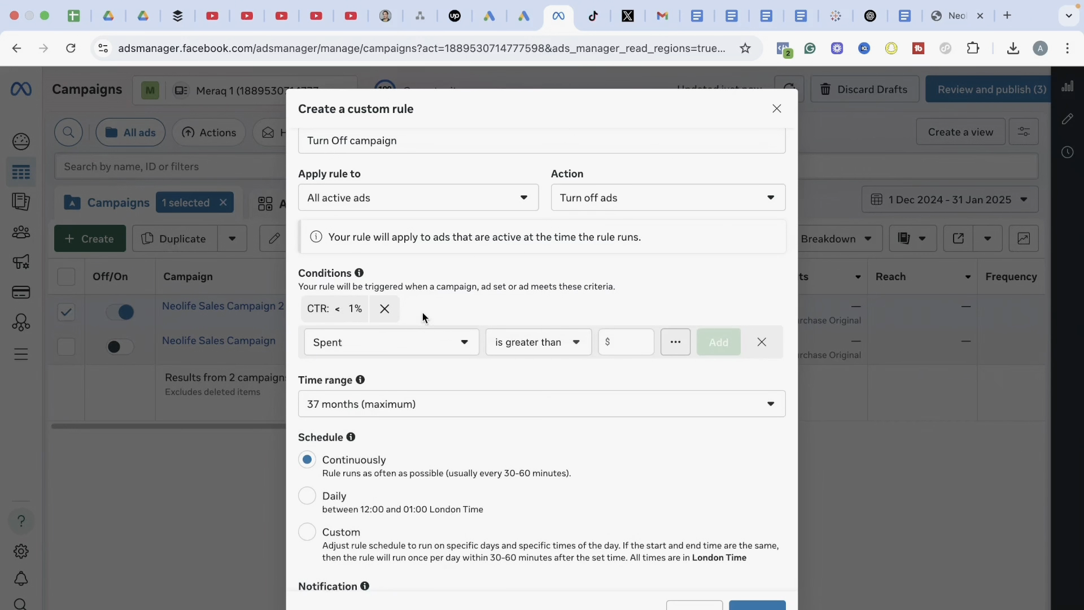
left_click(442, 351)
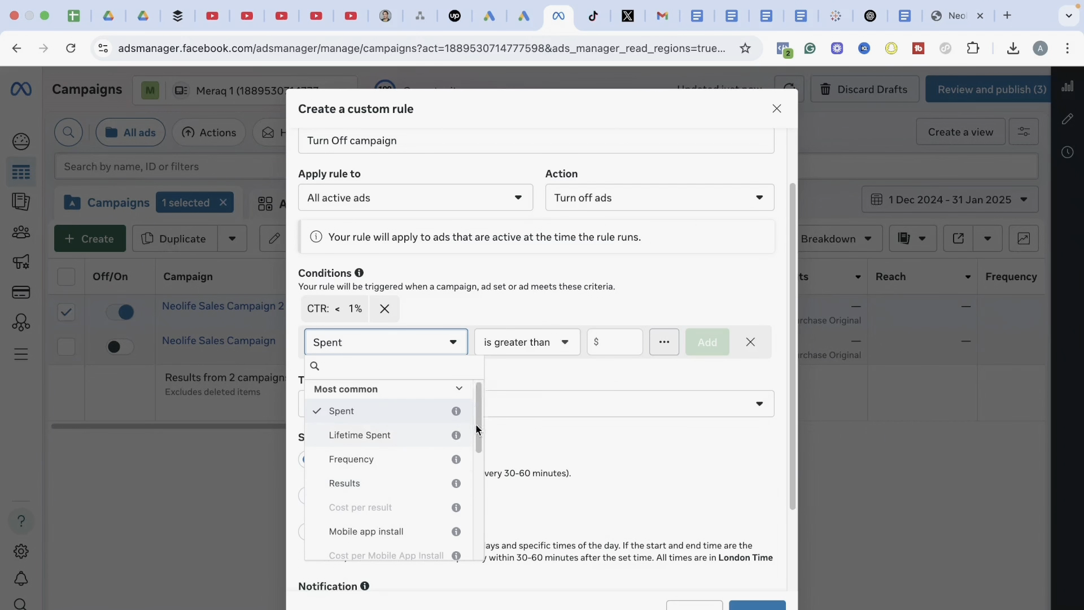
left_click_drag(478, 432, 479, 537)
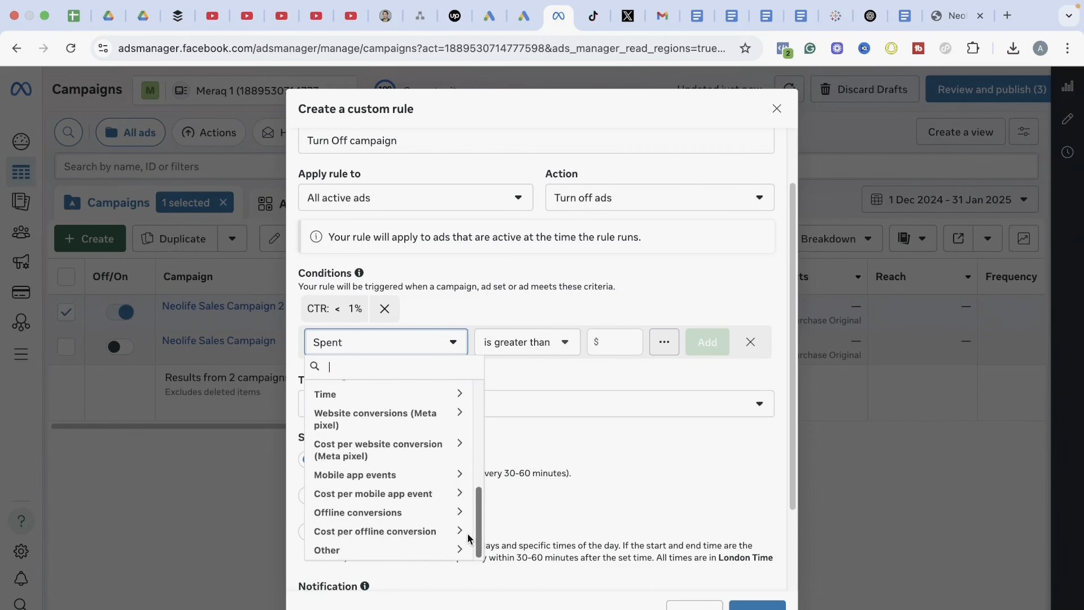
left_click(448, 550)
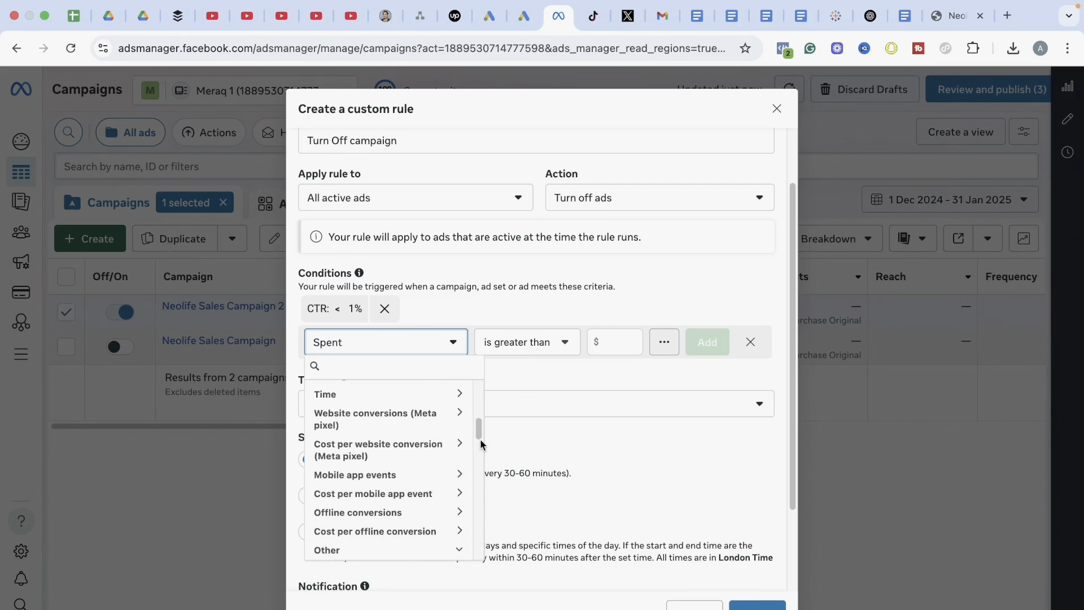
left_click_drag(480, 434, 477, 481)
left_click(384, 512)
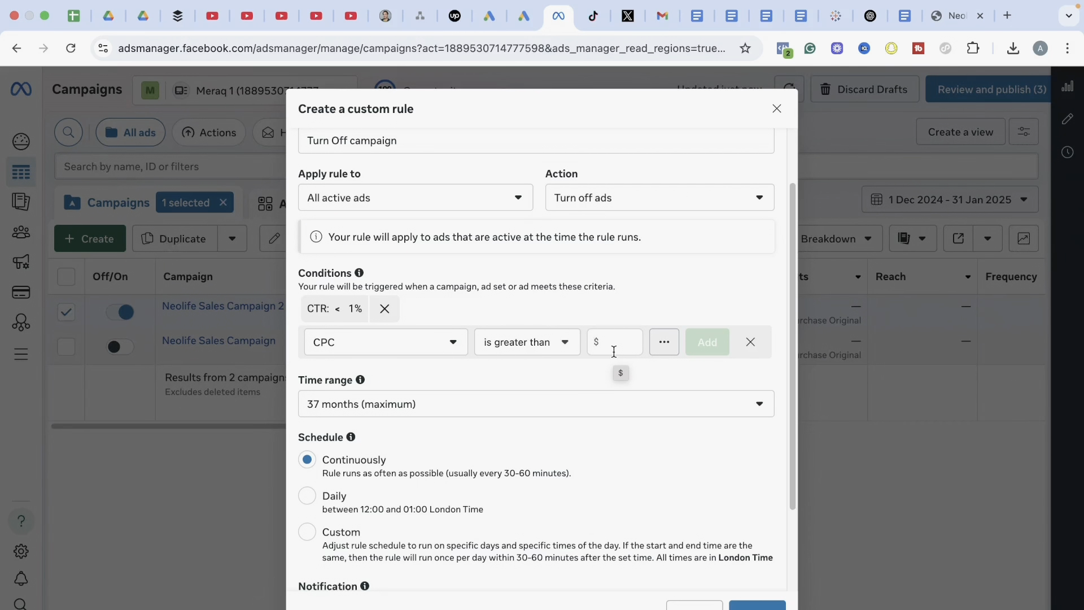
type("2.50")
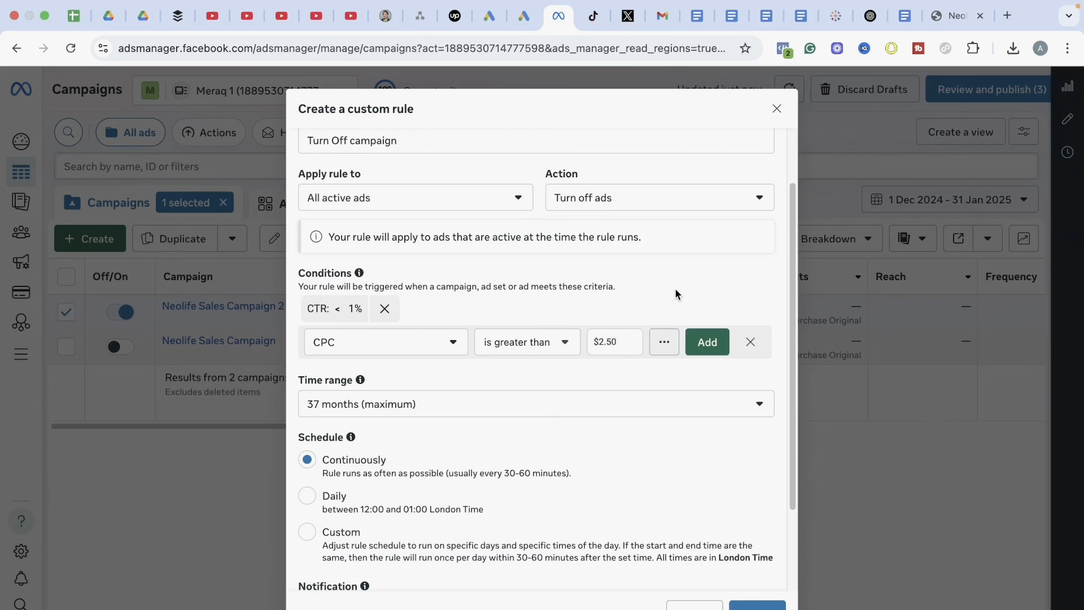
key("Return")
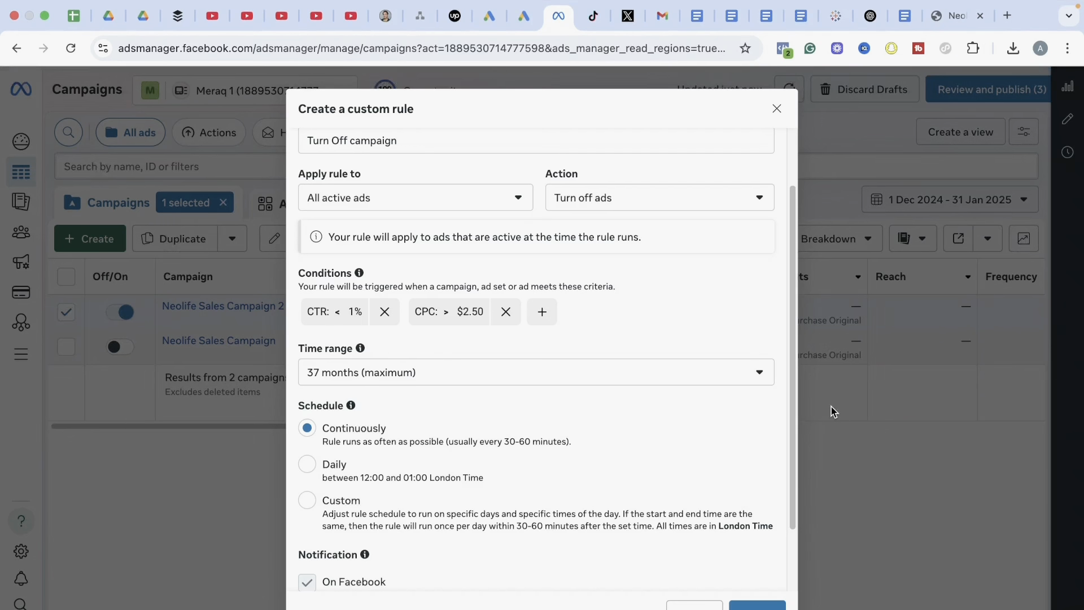
Set the rule's time range to "Last 7 days, including today"
left_click(384, 379)
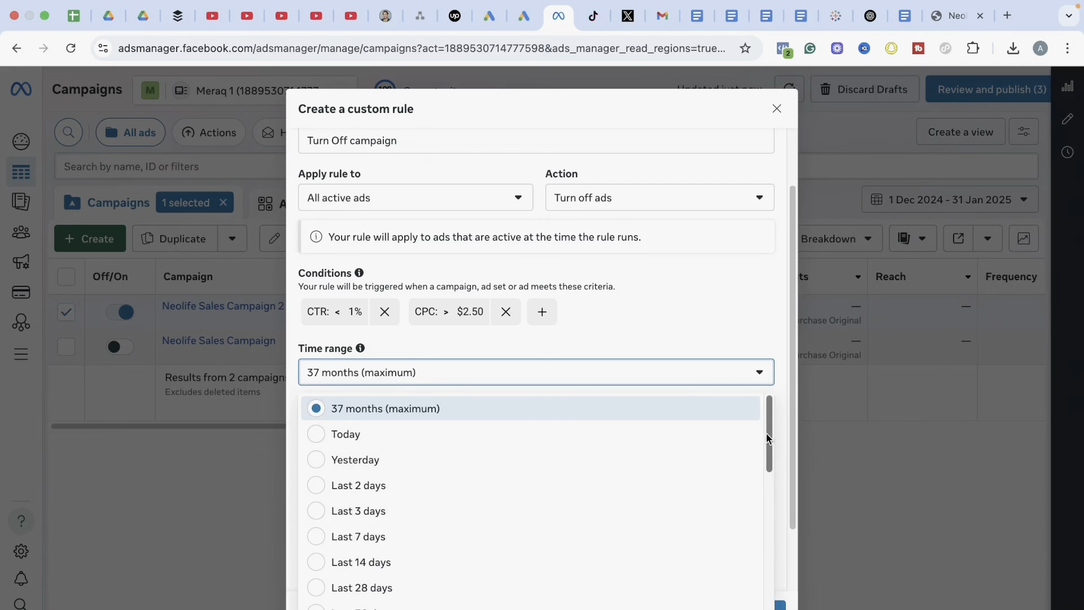
left_click_drag(769, 439, 759, 544)
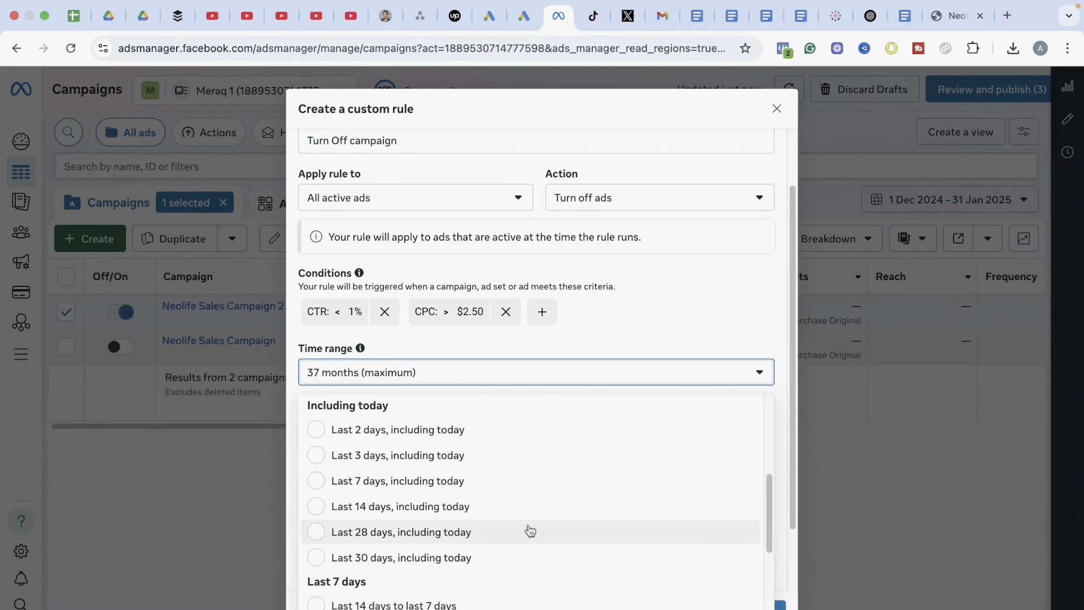
left_click(452, 481)
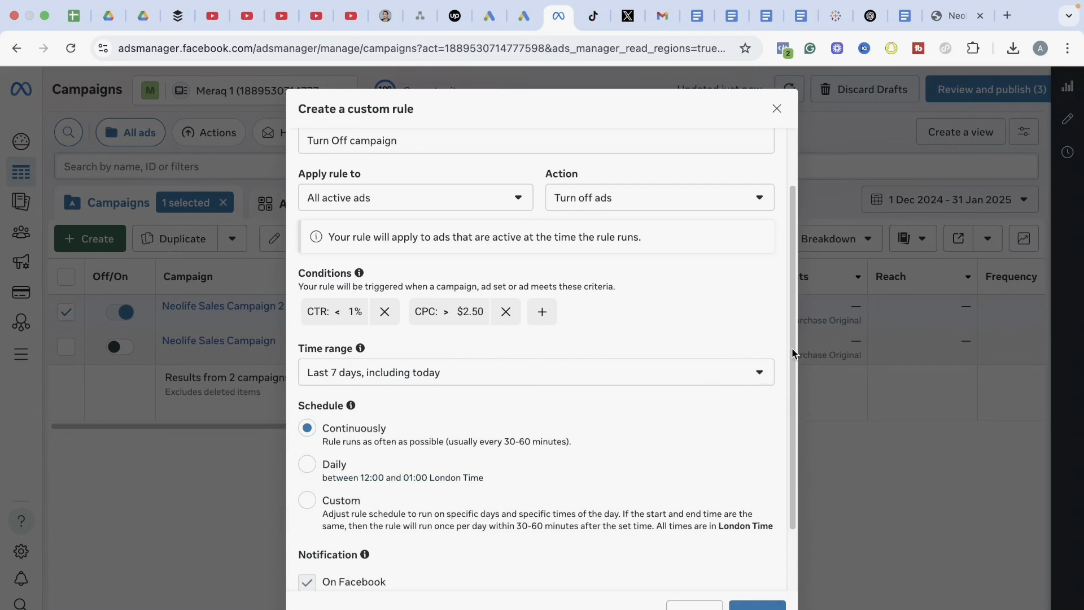
Review the custom rule's settings, keeping the continuous schedule and Facebook notification, and create the rule
left_click_drag(792, 353, 788, 426)
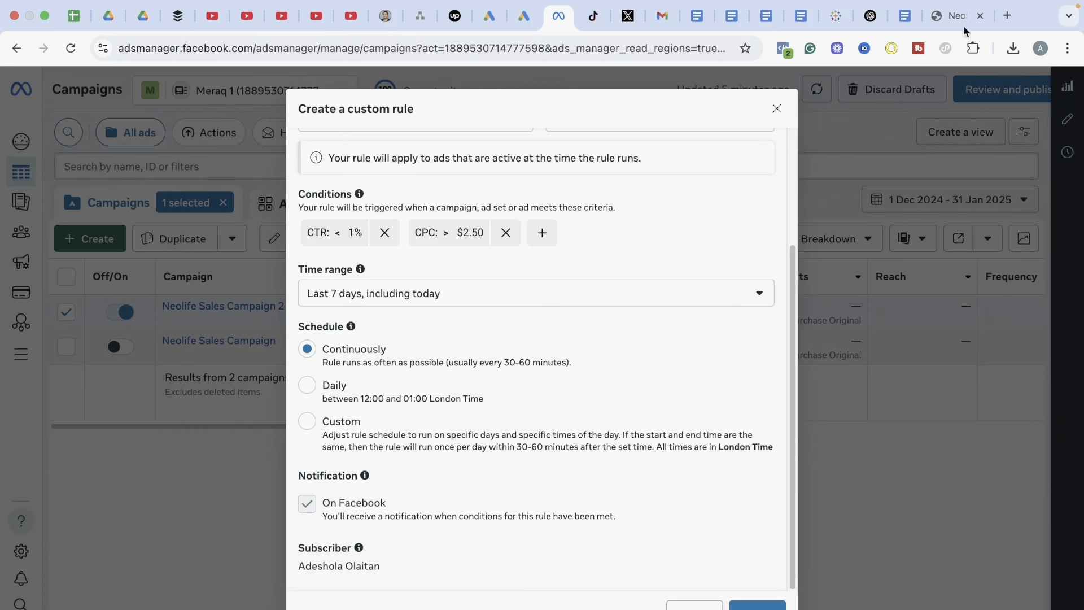
mouse_move(1037, 3)
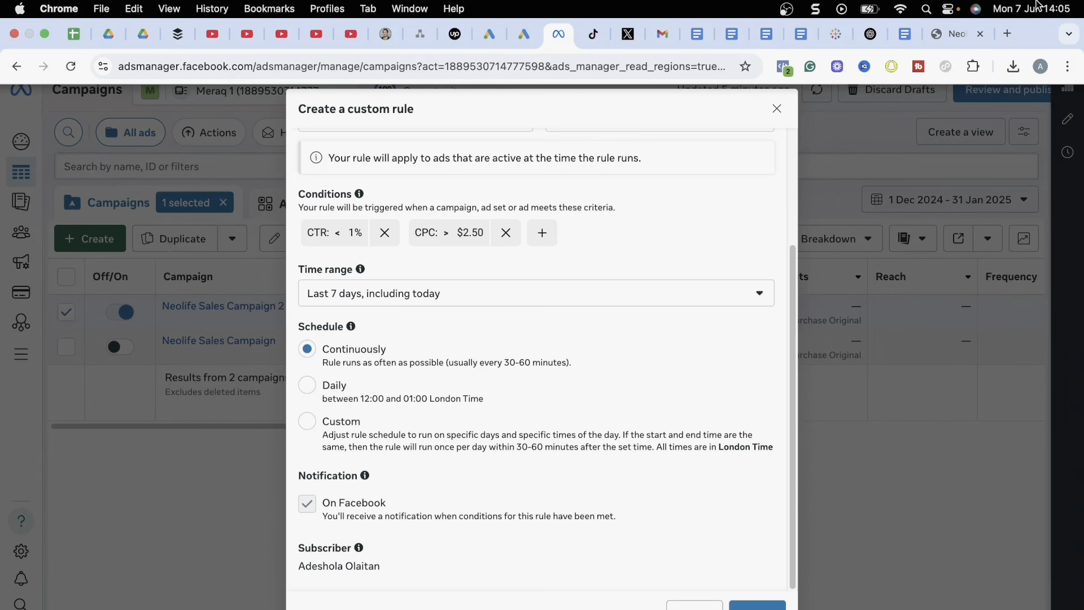
scroll(752, 292, "up", 5)
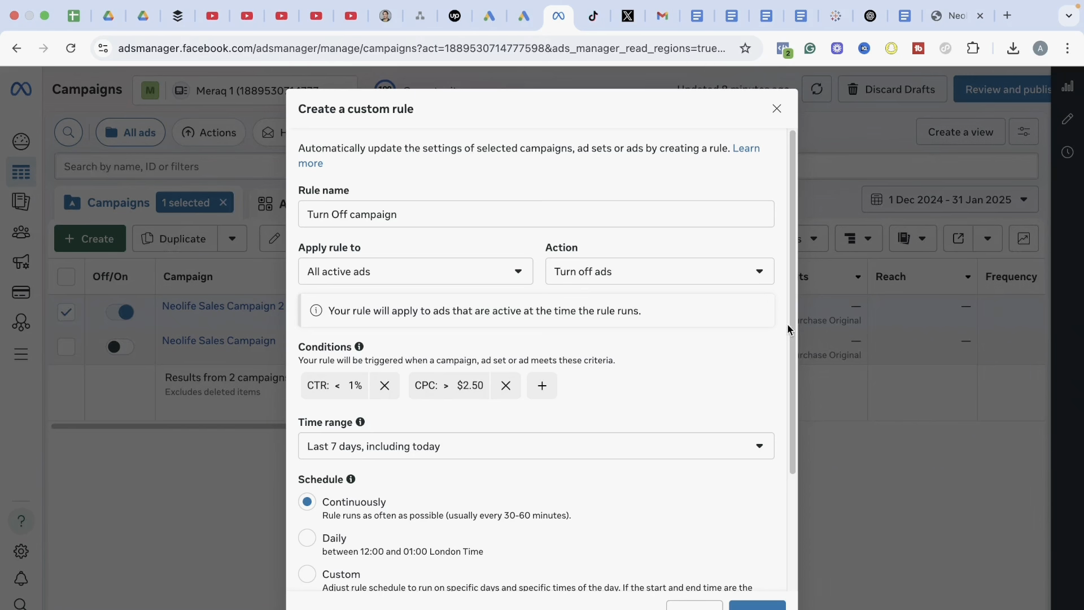
left_click_drag(790, 323, 785, 478)
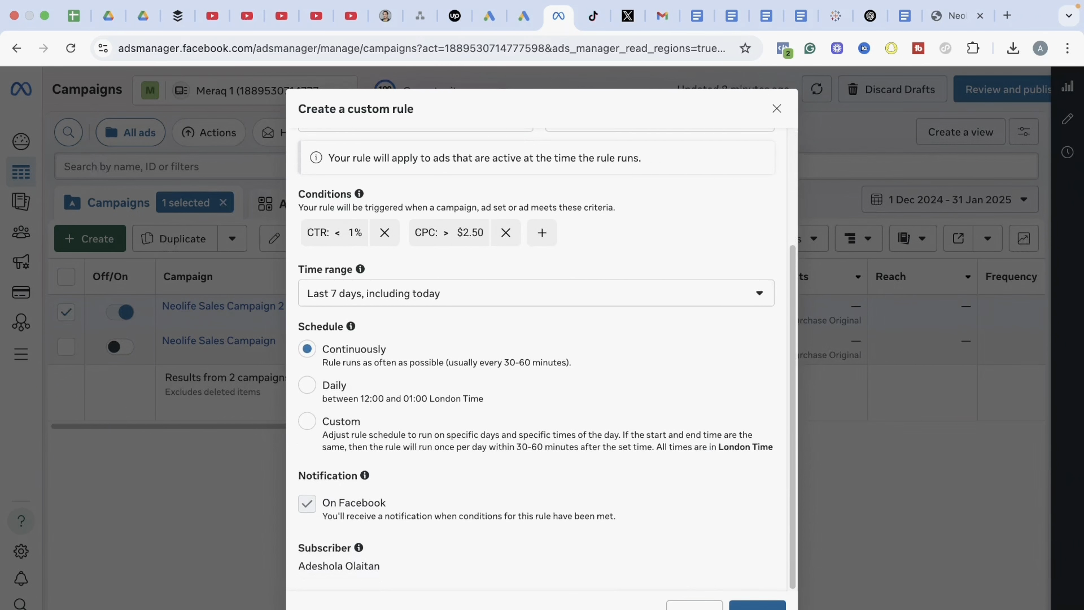
left_click(757, 606)
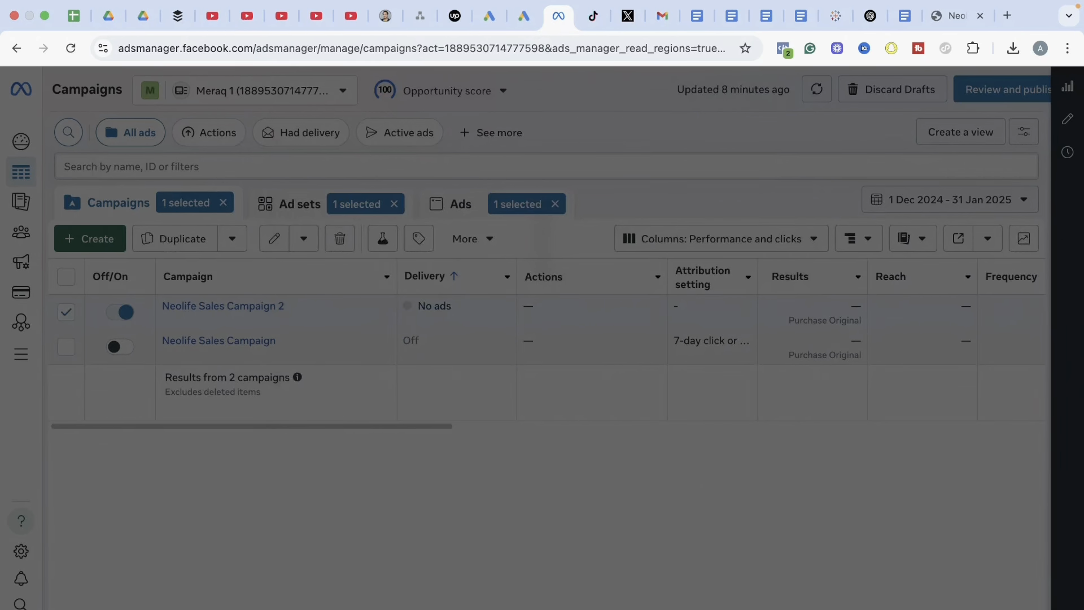